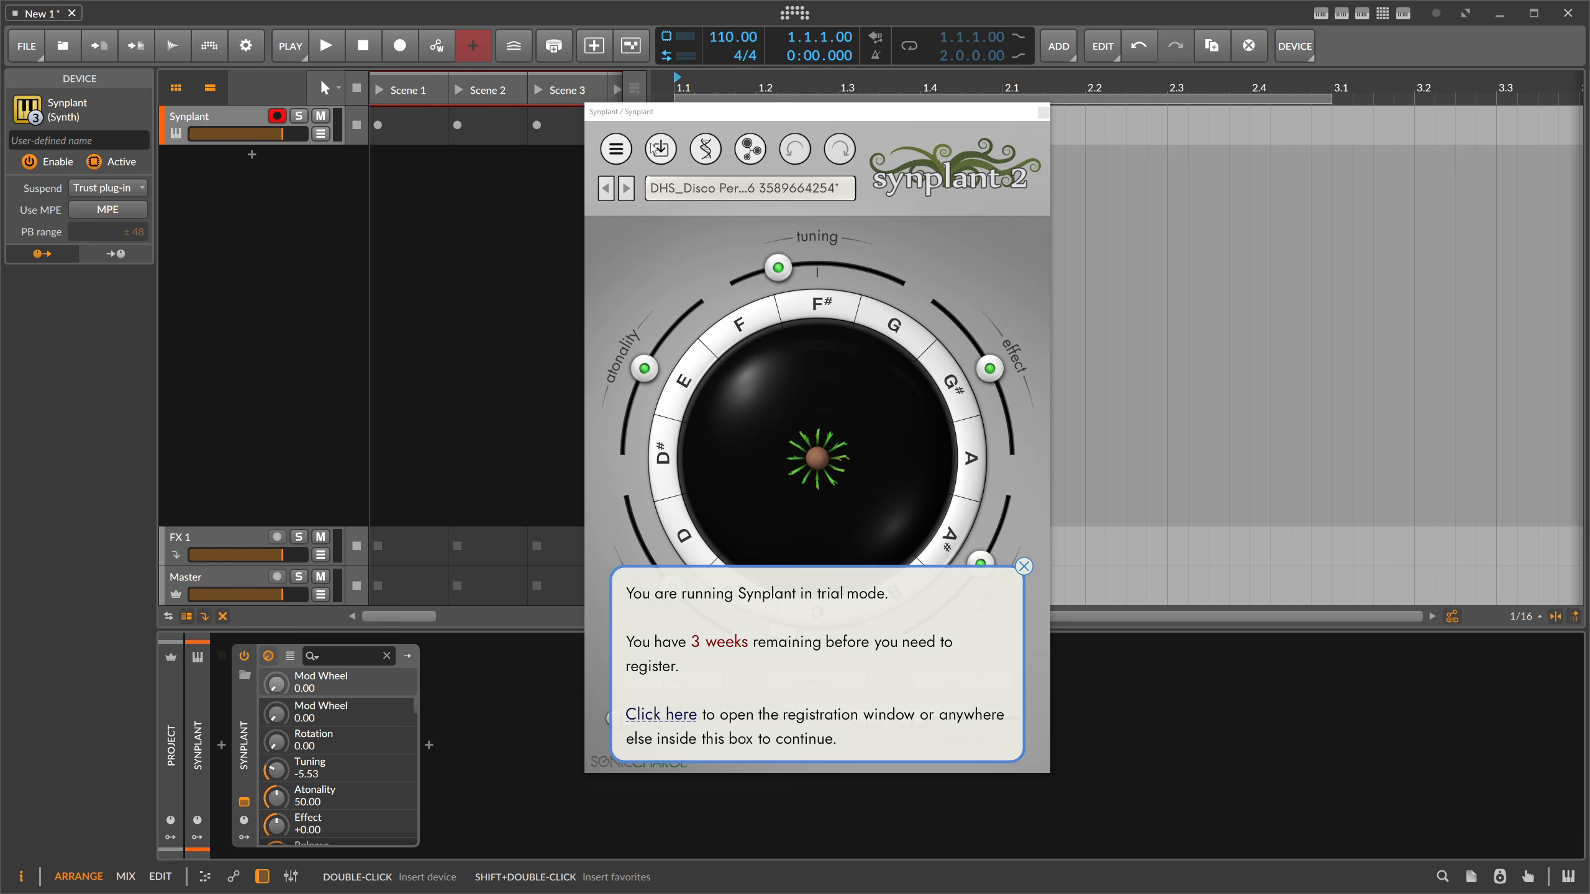
# Open Genopatch, switch to the Sononym sample browser, and load DHS_Disco Perc_46.wav into Genopatch as the reference sound.
pyautogui.moveTo(682, 112); pyautogui.dragTo(719, 115)
pyautogui.click(786, 151)
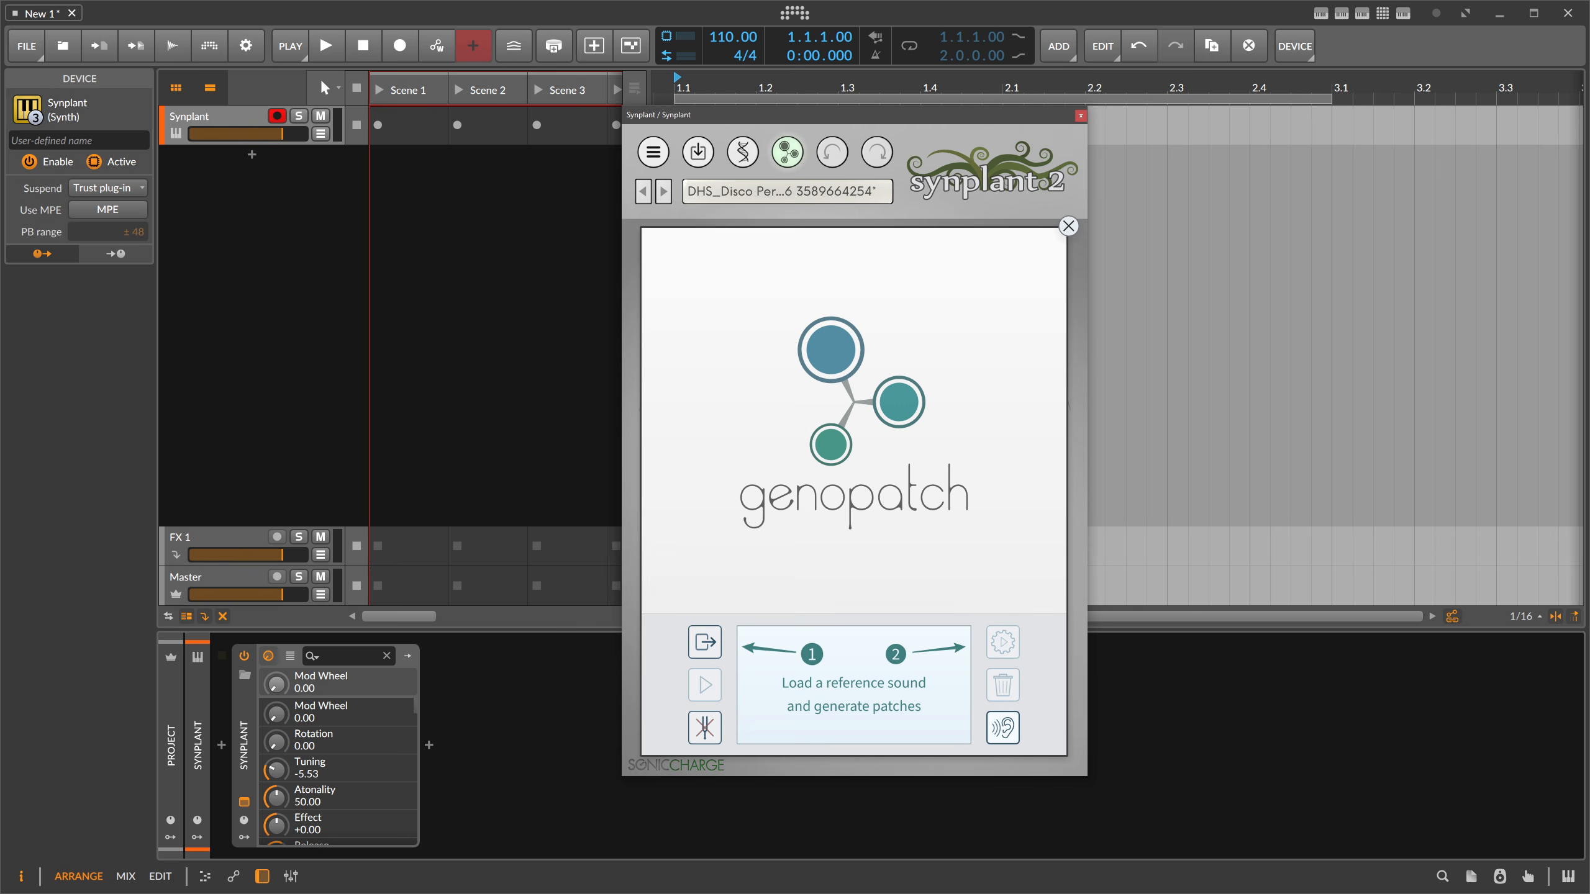
pyautogui.hotkey('alt', 'Tab')
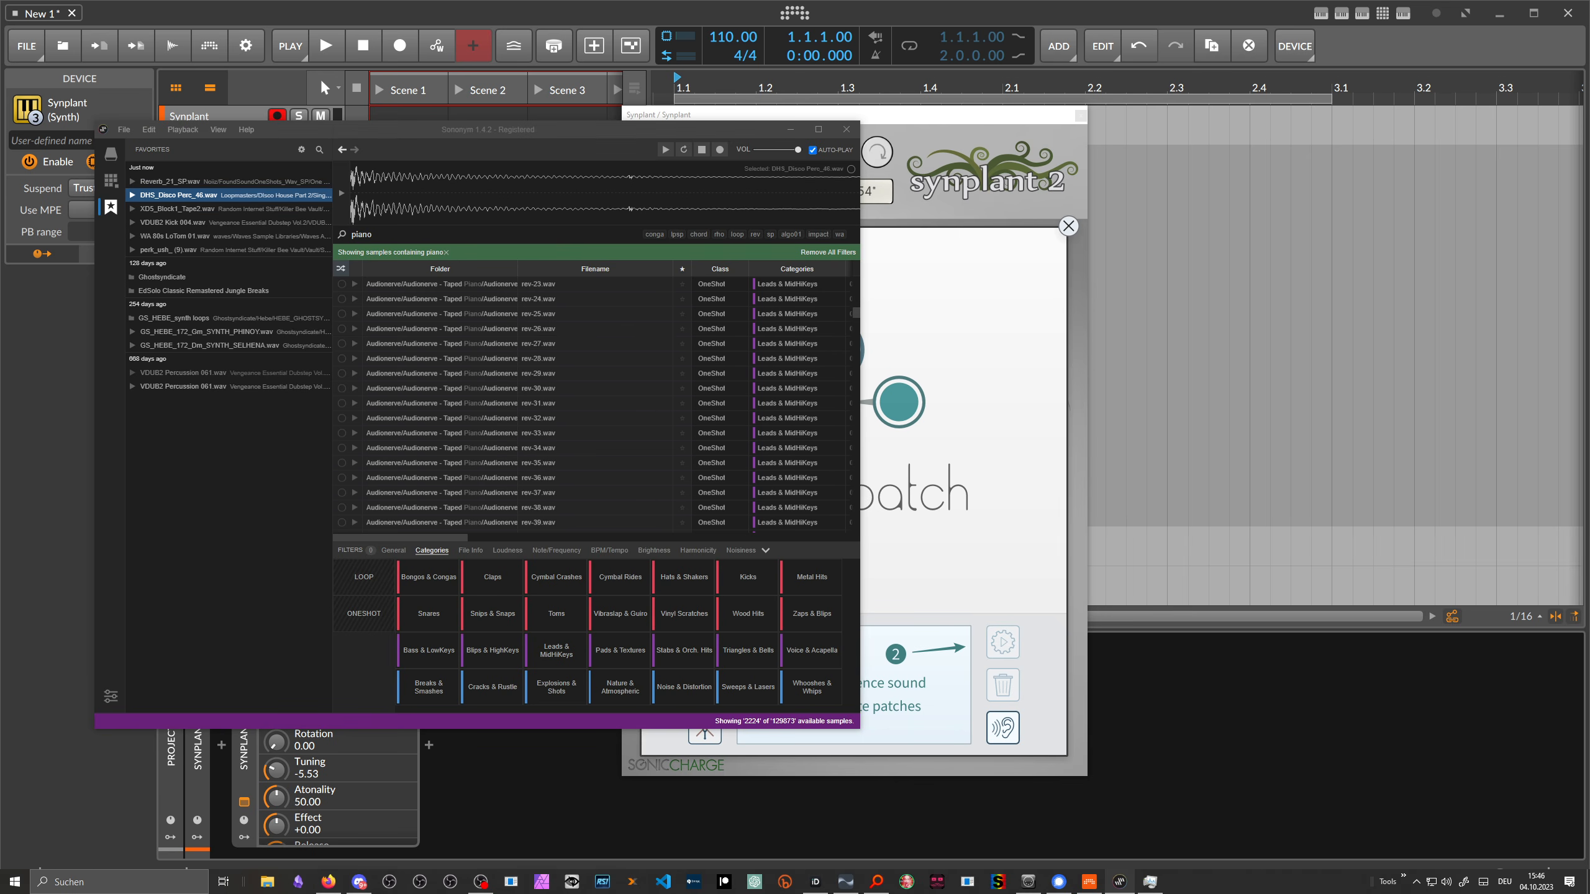
pyautogui.click(209, 213)
pyautogui.click(201, 196)
pyautogui.click(185, 182)
pyautogui.click(182, 193)
pyautogui.moveTo(173, 200); pyautogui.dragTo(907, 219)
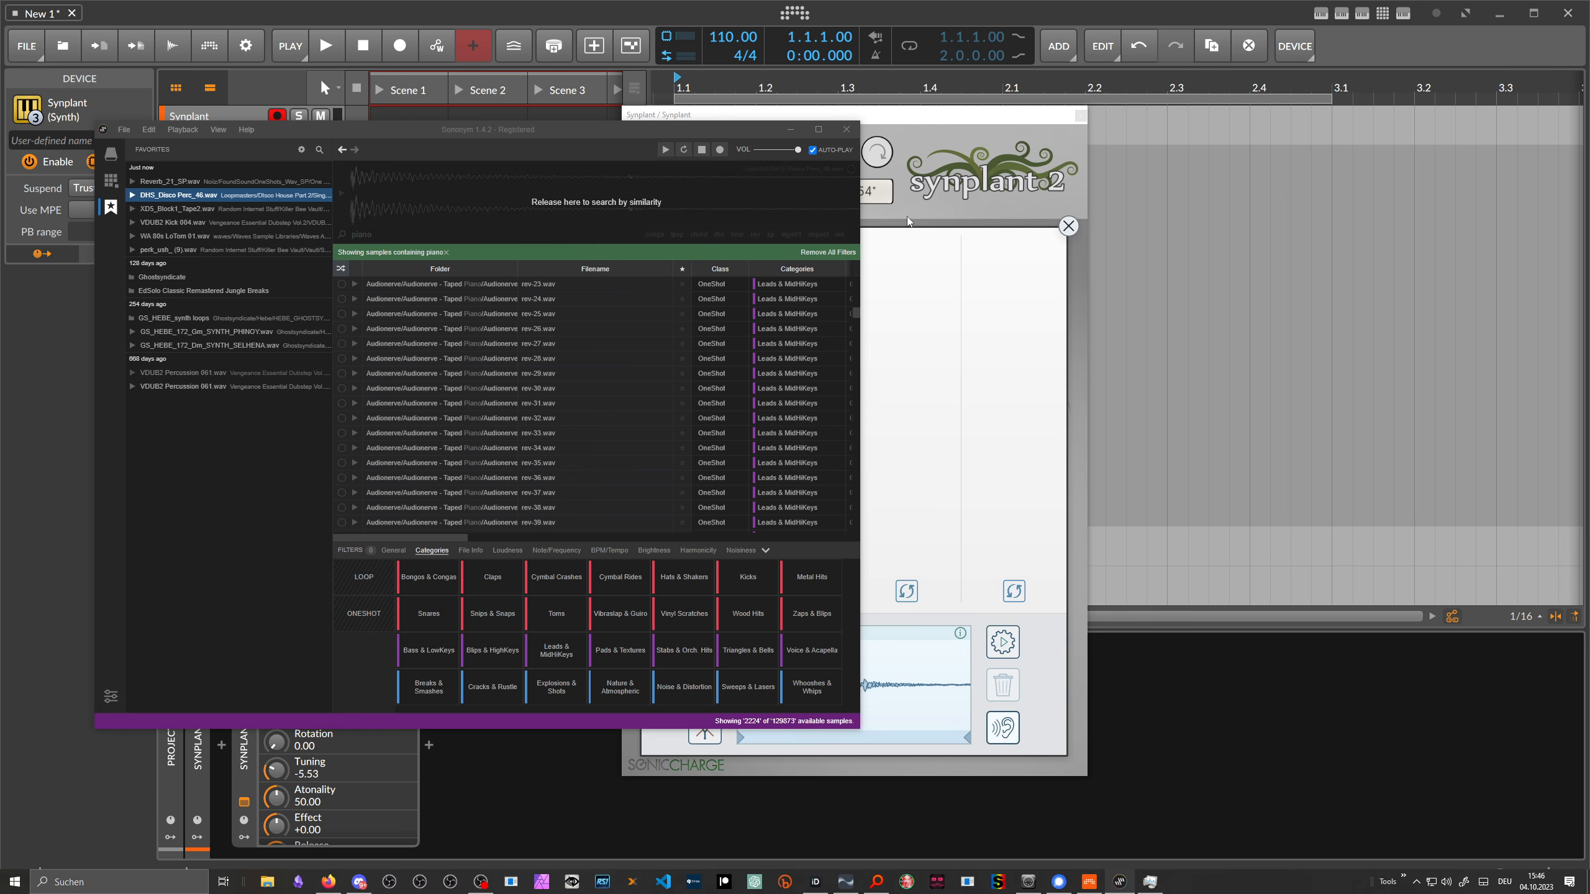
# Hide the sample browser to generate patches from the reference sound, and check the processor load in Task Manager.
pyautogui.click(790, 130)
pyautogui.moveTo(797, 117); pyautogui.dragTo(832, 116)
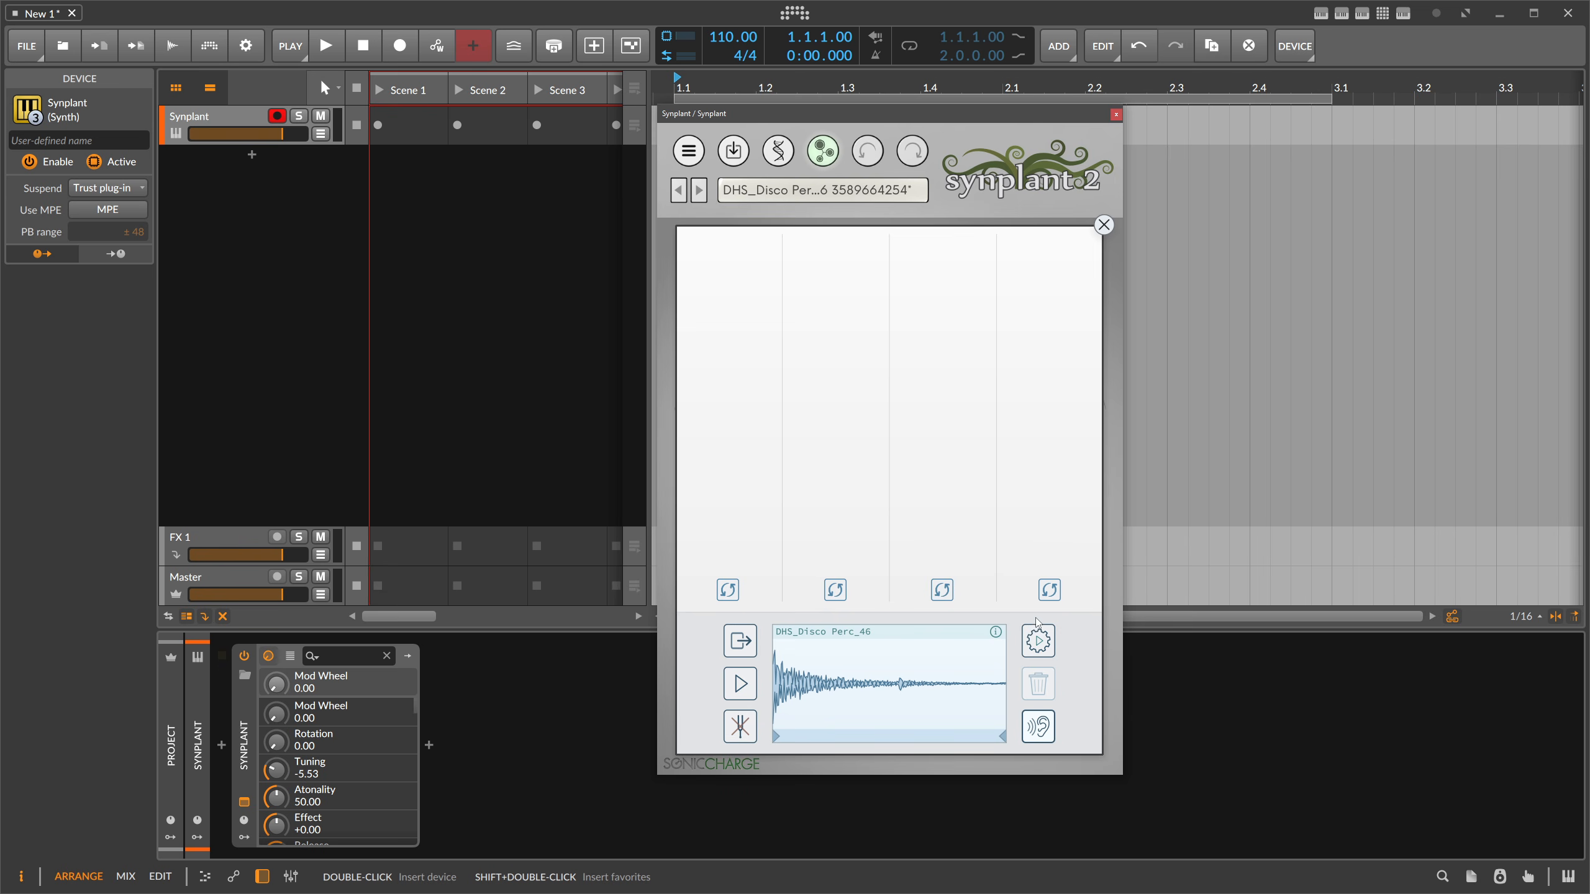
pyautogui.click(1036, 648)
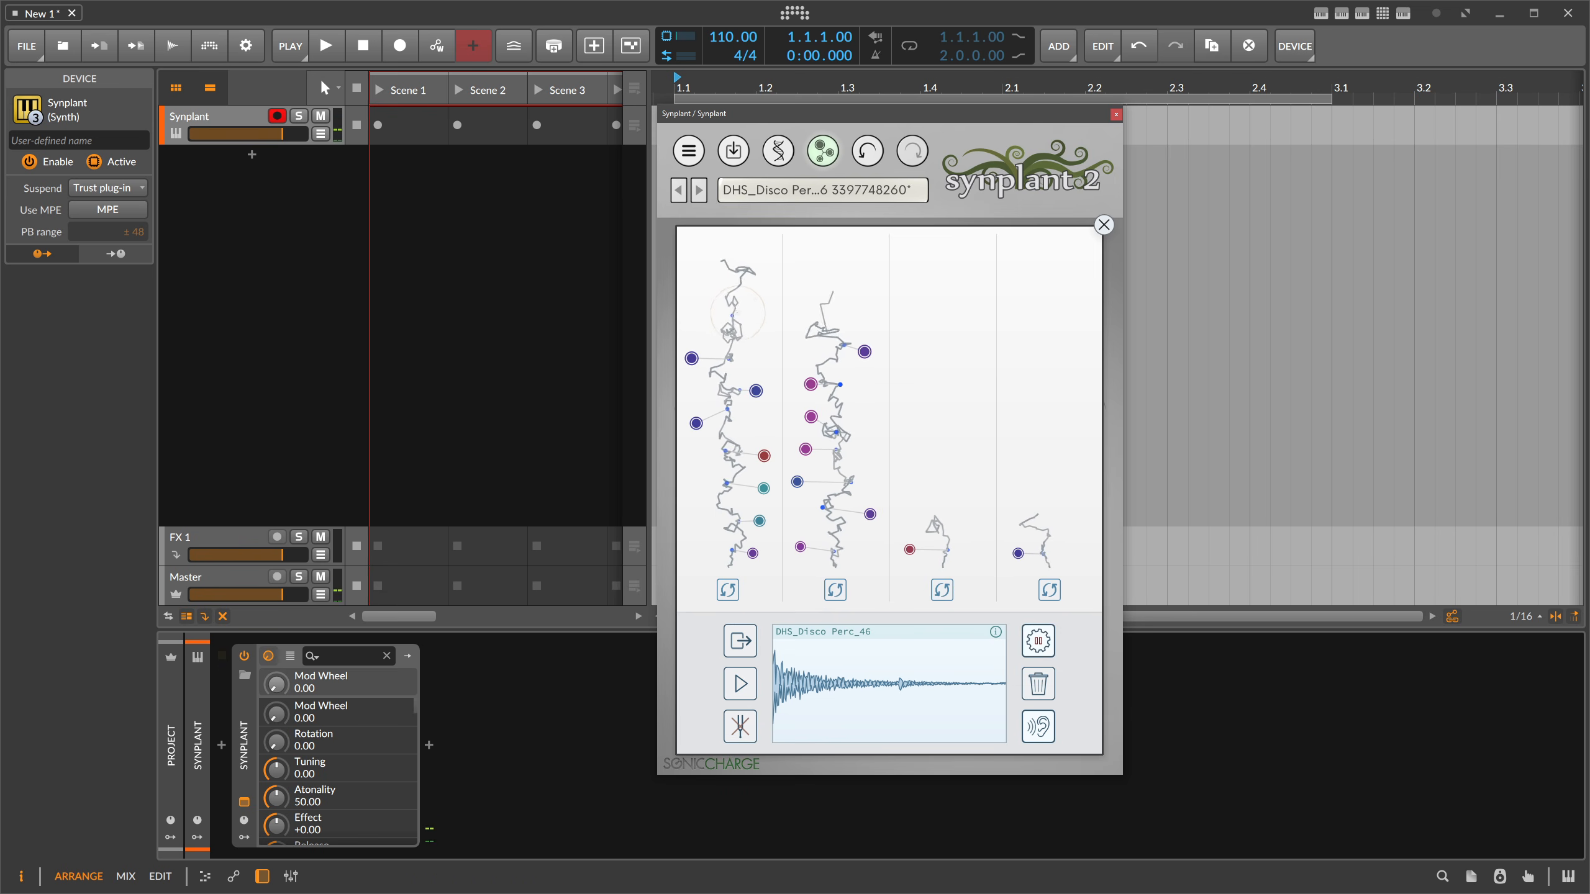
pyautogui.hotkey('ctrl', 'shift', 'Escape')
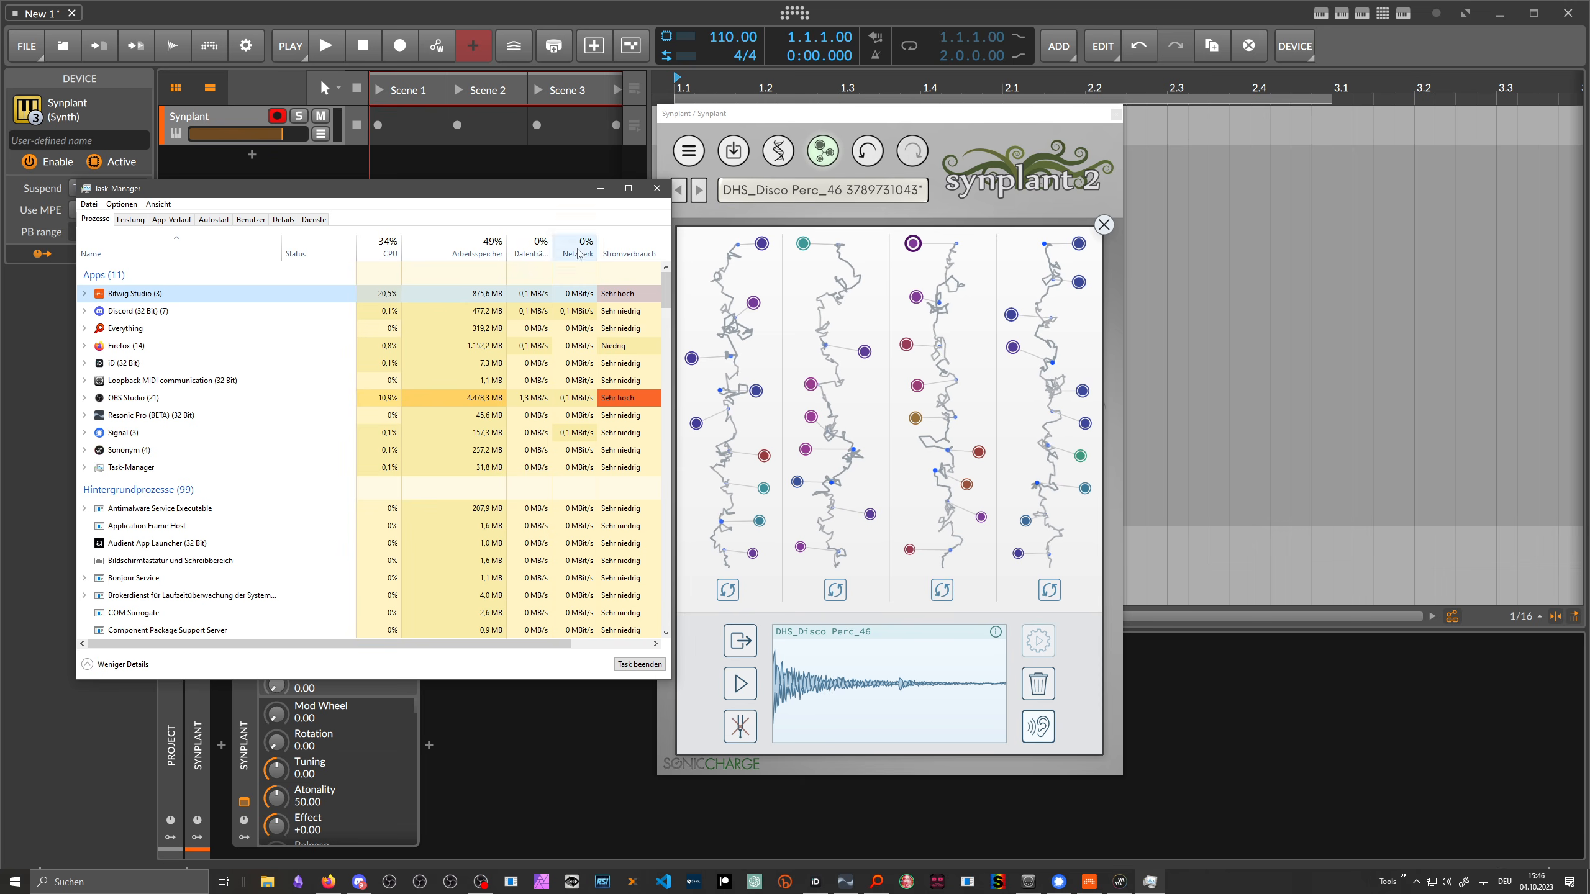
pyautogui.click(601, 189)
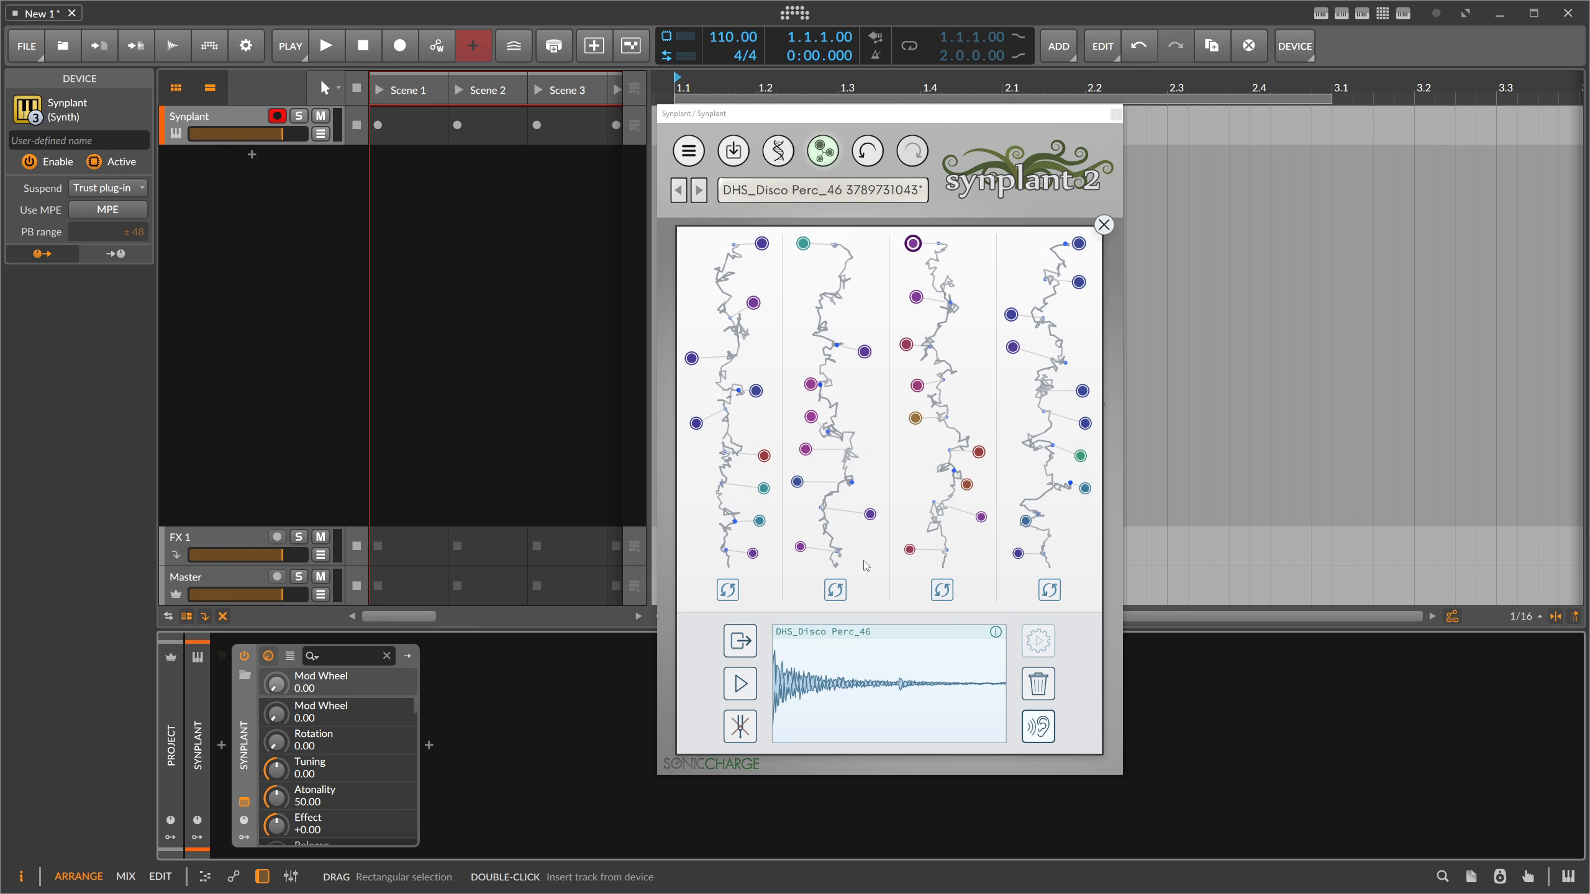
# Audition the generated patches in the first three strands, choose the lower orange-red one in the third, and close Genopatch.
pyautogui.click(696, 423)
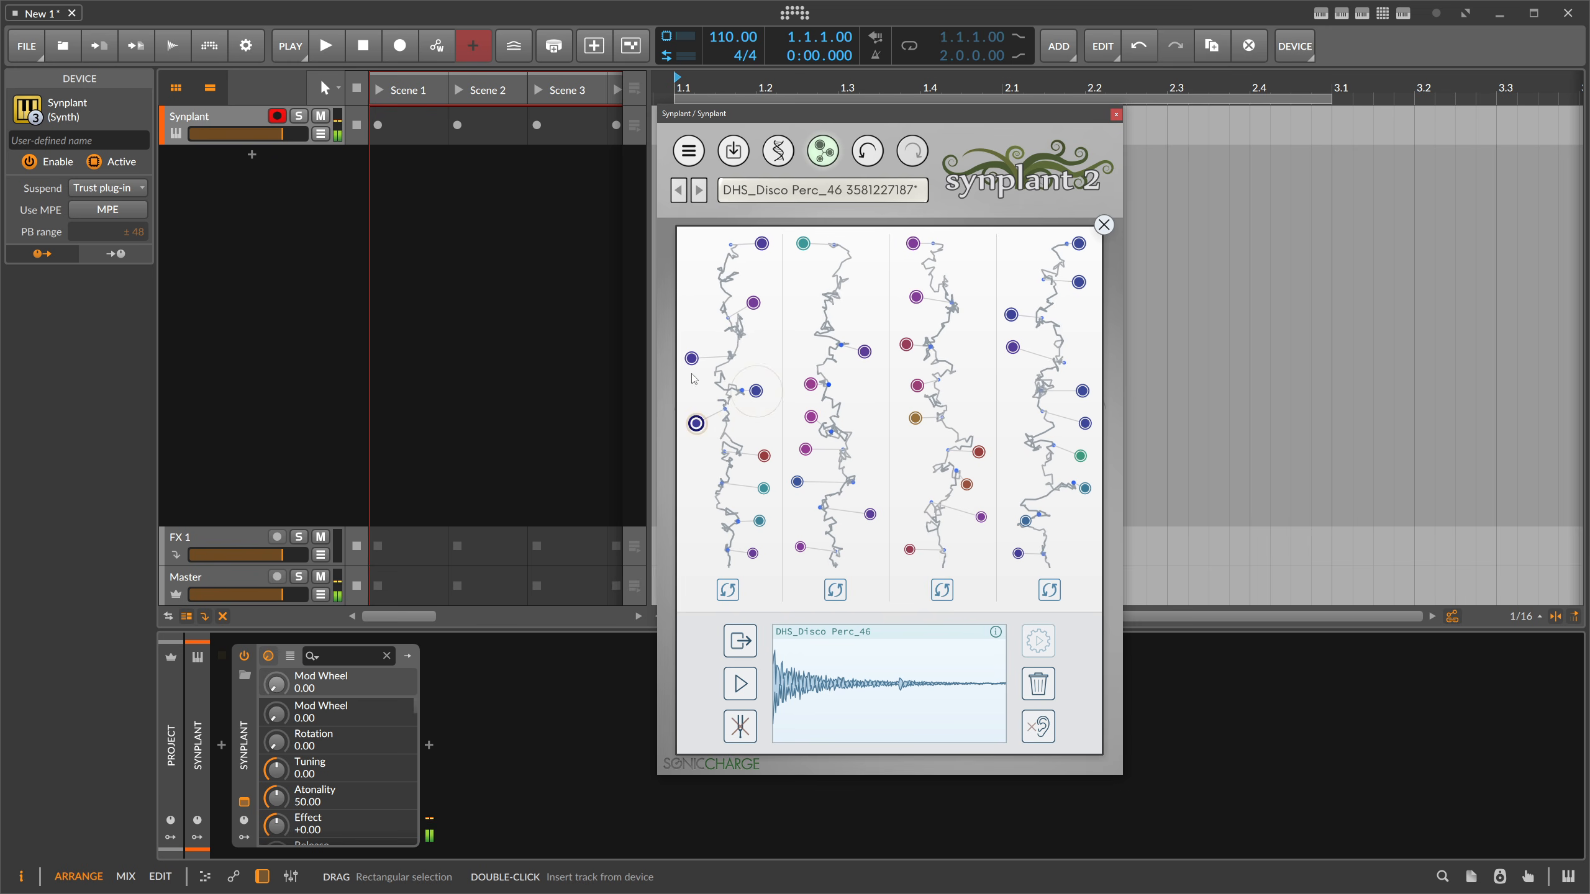
pyautogui.click(691, 359)
pyautogui.click(753, 303)
pyautogui.click(761, 243)
pyautogui.click(803, 243)
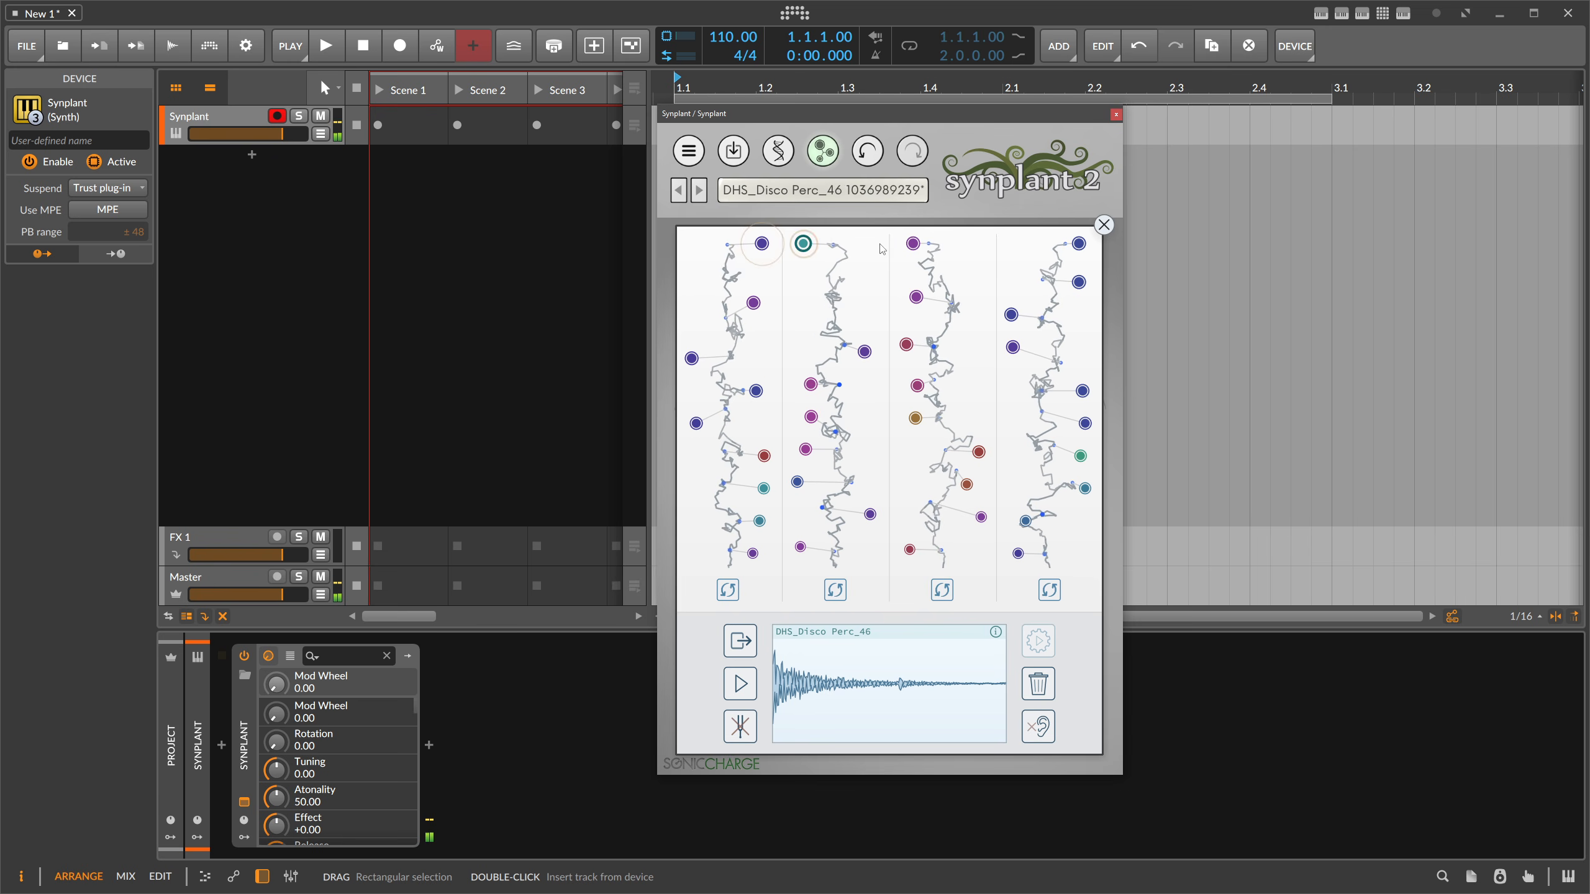
pyautogui.click(912, 244)
pyautogui.click(916, 297)
pyautogui.click(906, 345)
pyautogui.click(917, 385)
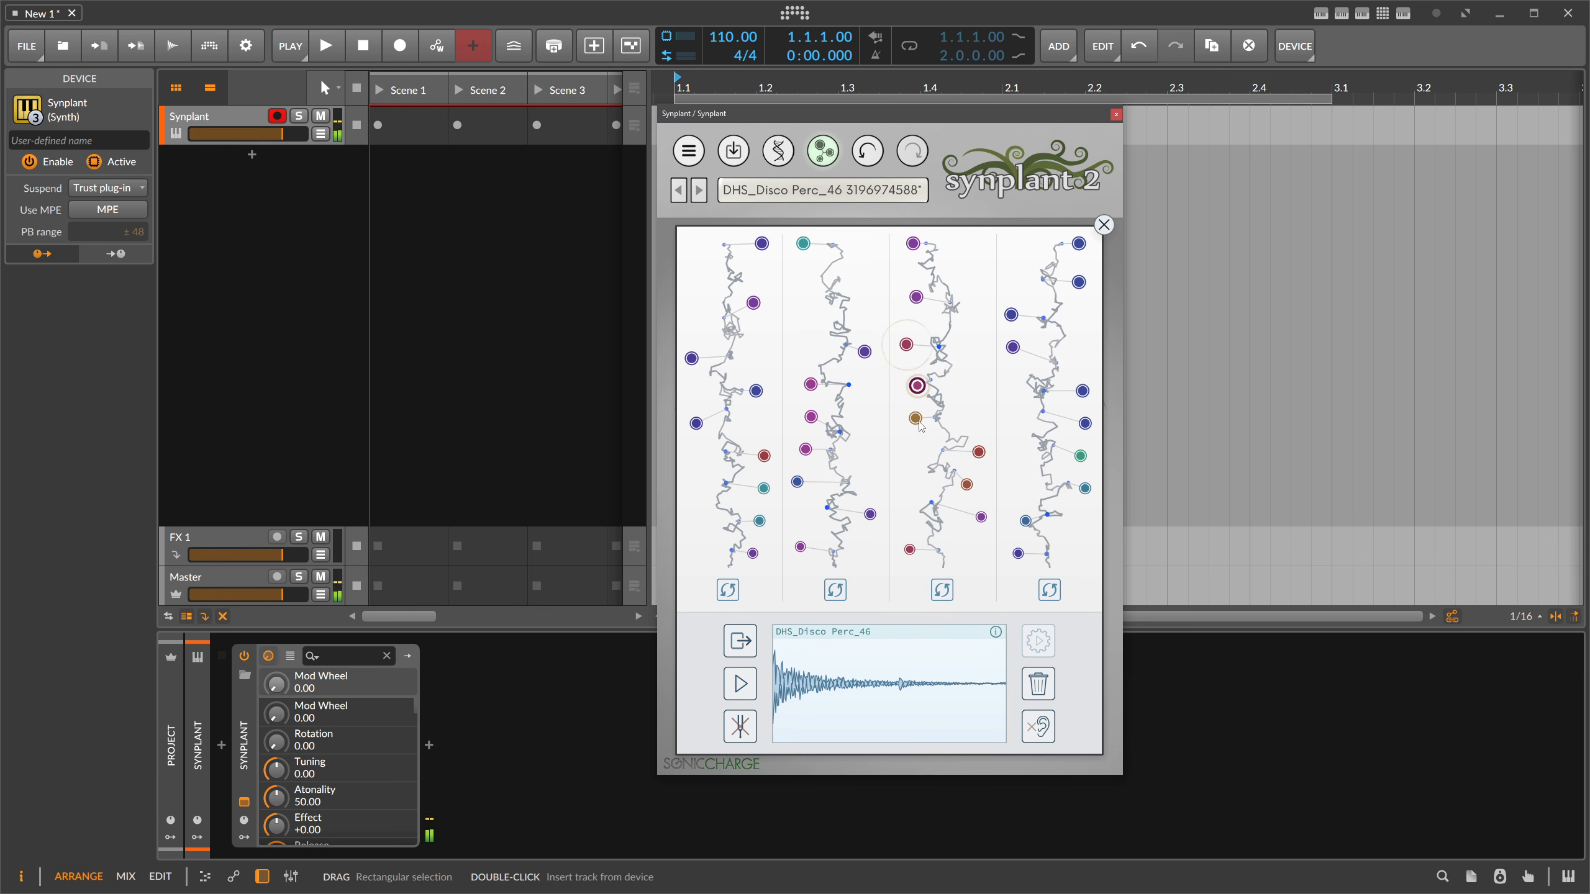
pyautogui.click(966, 485)
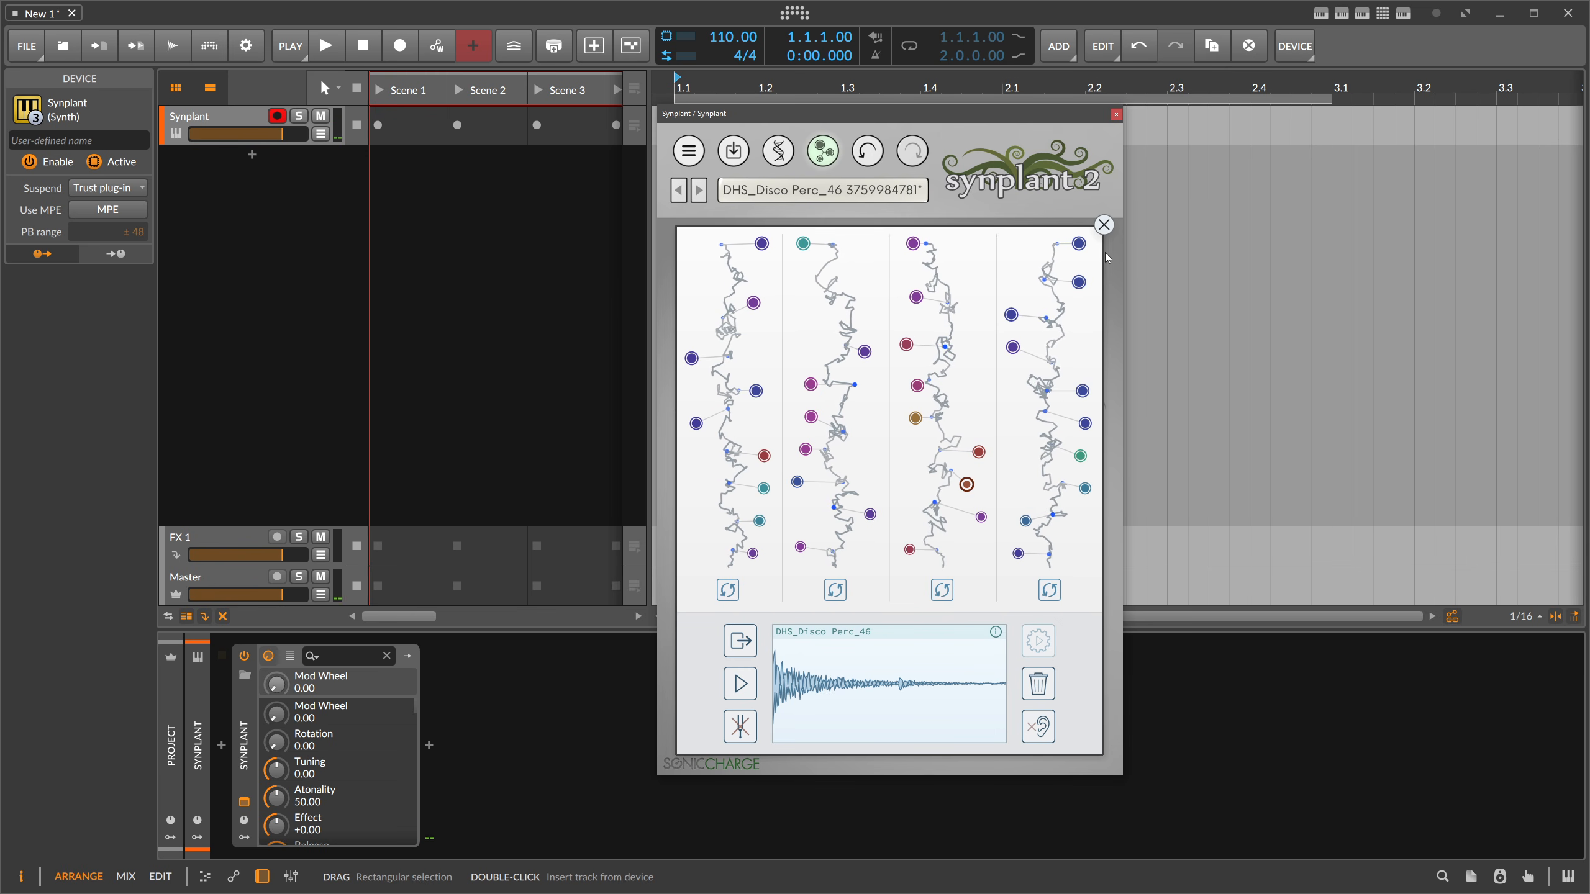
pyautogui.click(1104, 225)
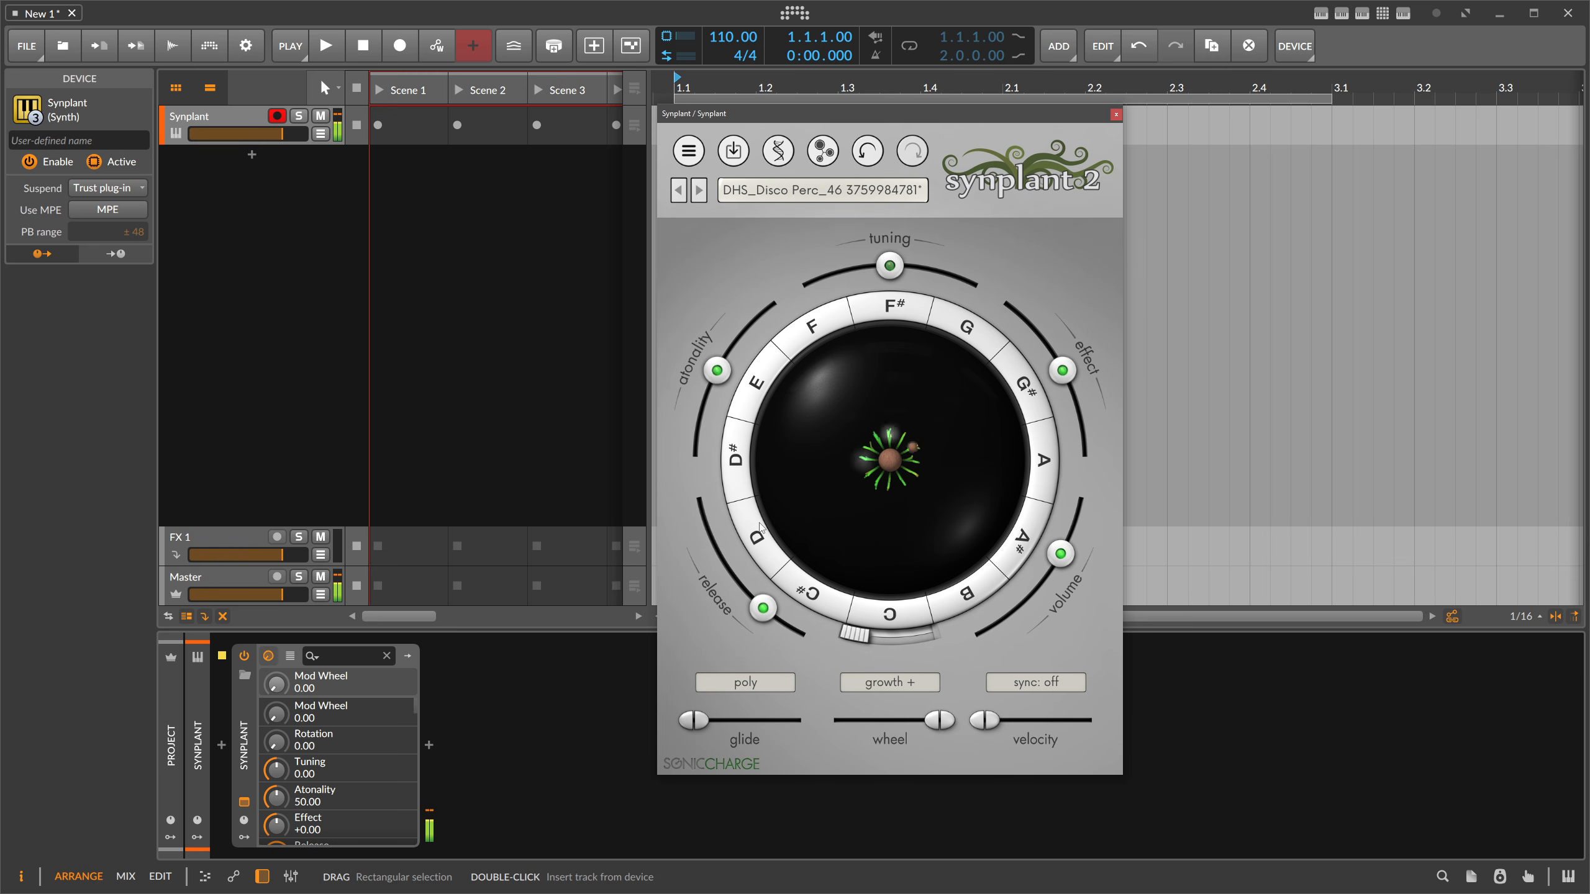
# Correct the chosen patch's tuning and normalize its volume.
pyautogui.click(689, 150)
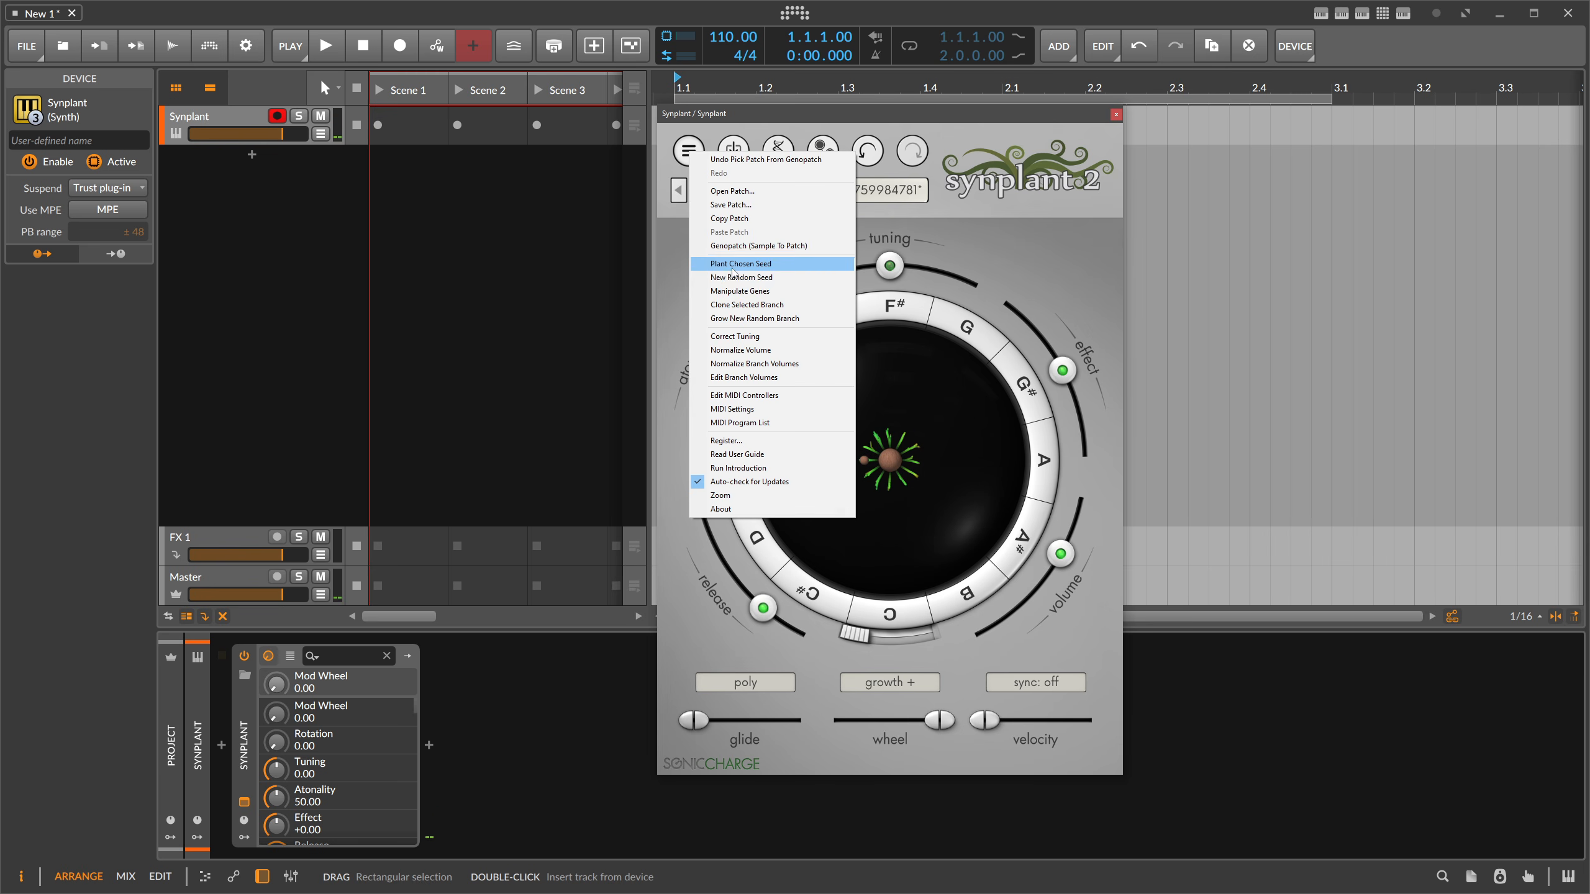
pyautogui.click(753, 342)
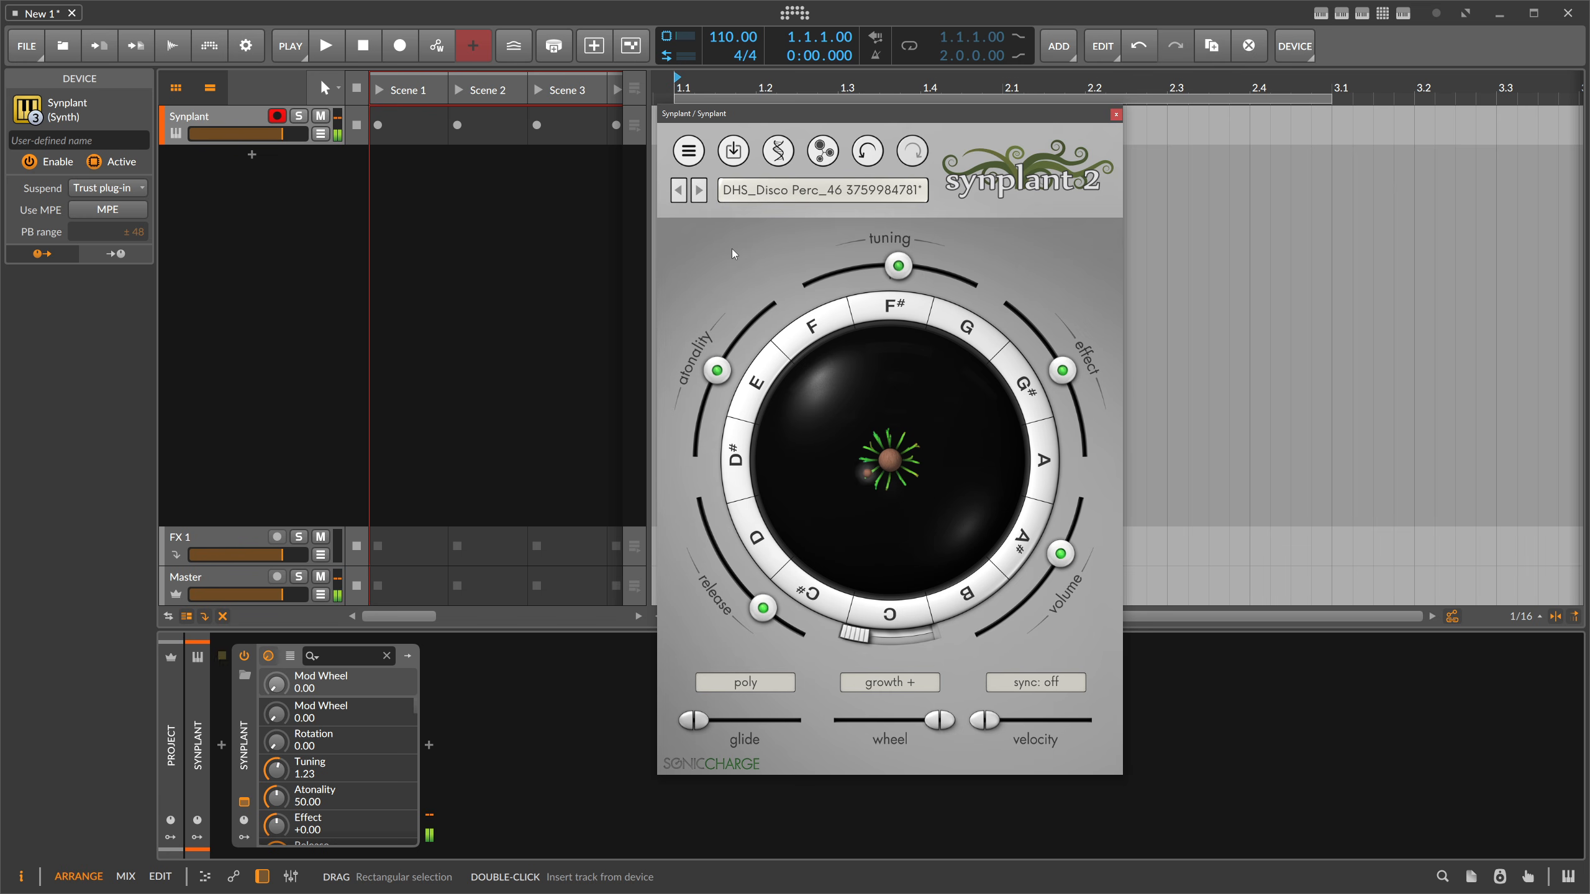
pyautogui.click(688, 150)
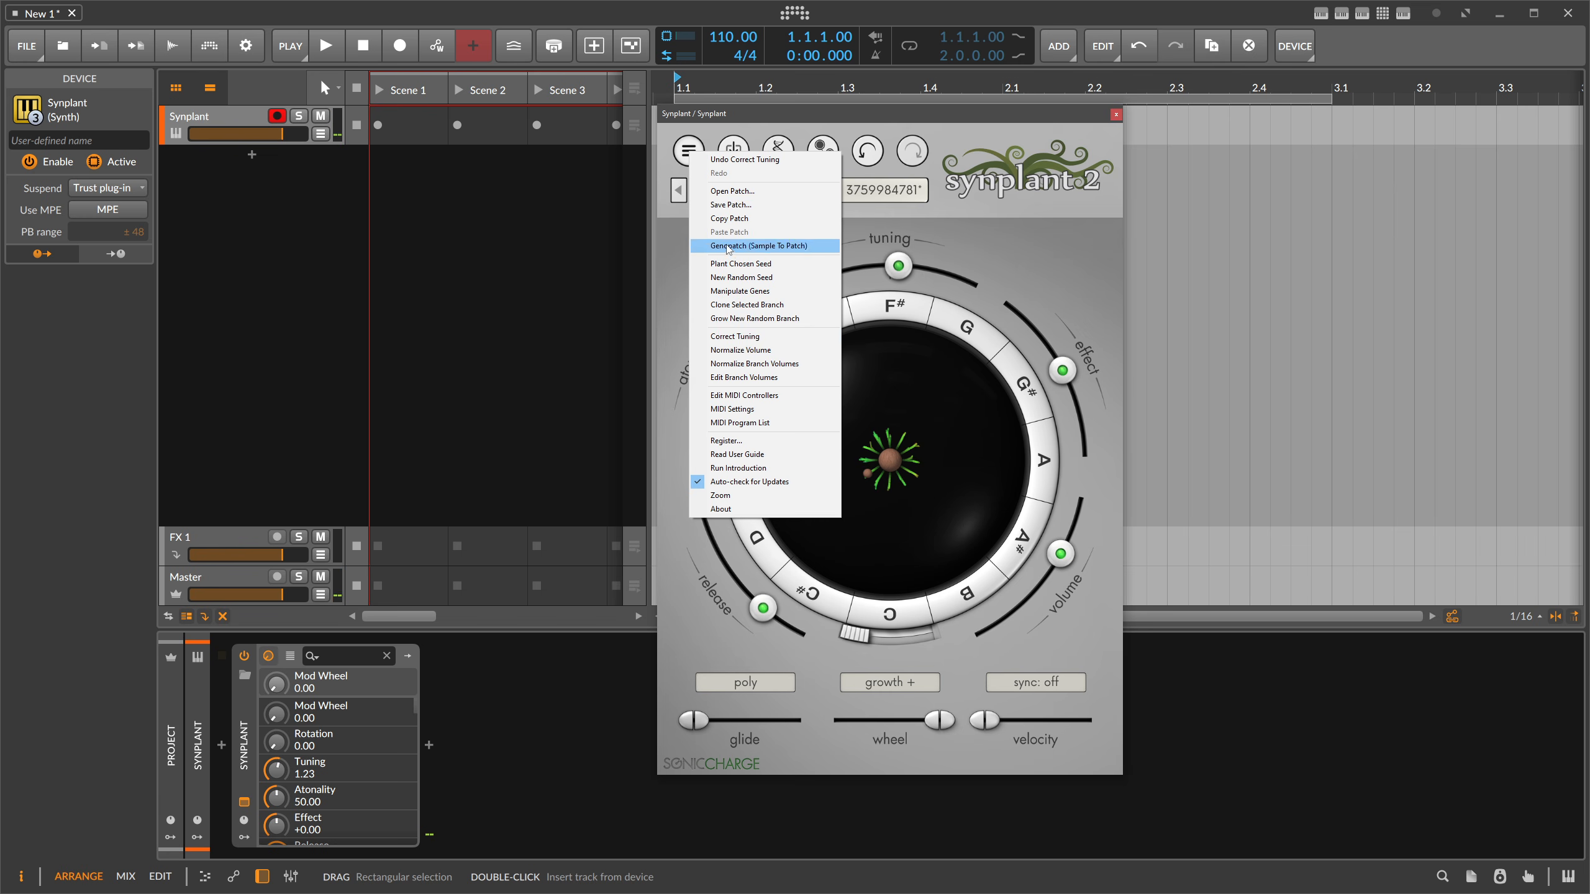
pyautogui.click(743, 352)
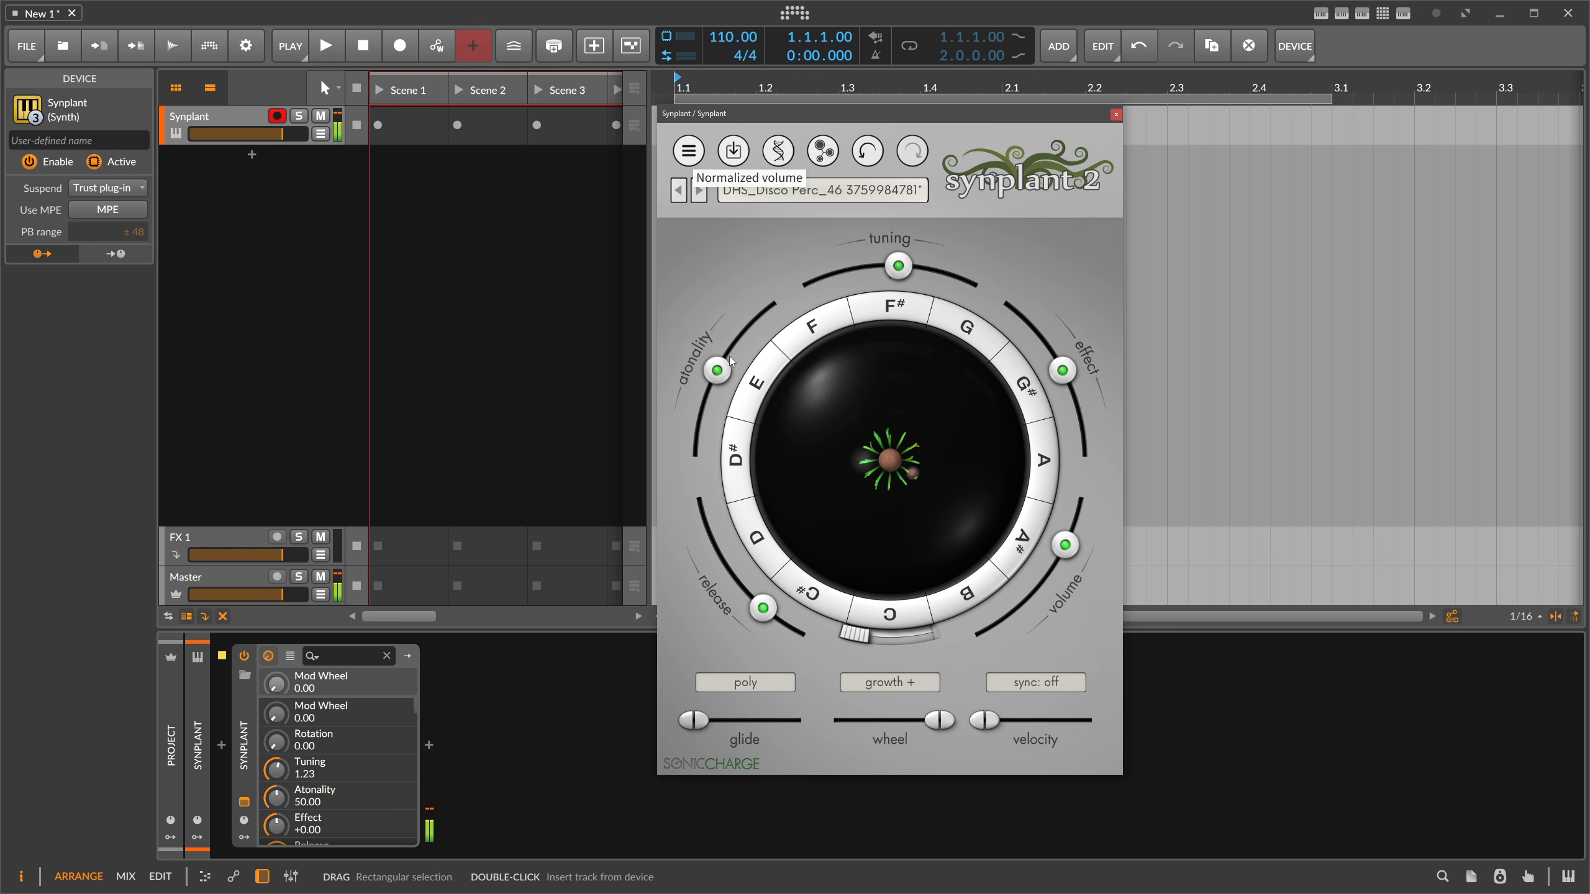
# Set the velocity sensitivity to about 70, and try growing all branches together before returning the Mod Wheel to 0.
pyautogui.moveTo(994, 721); pyautogui.dragTo(1071, 727)
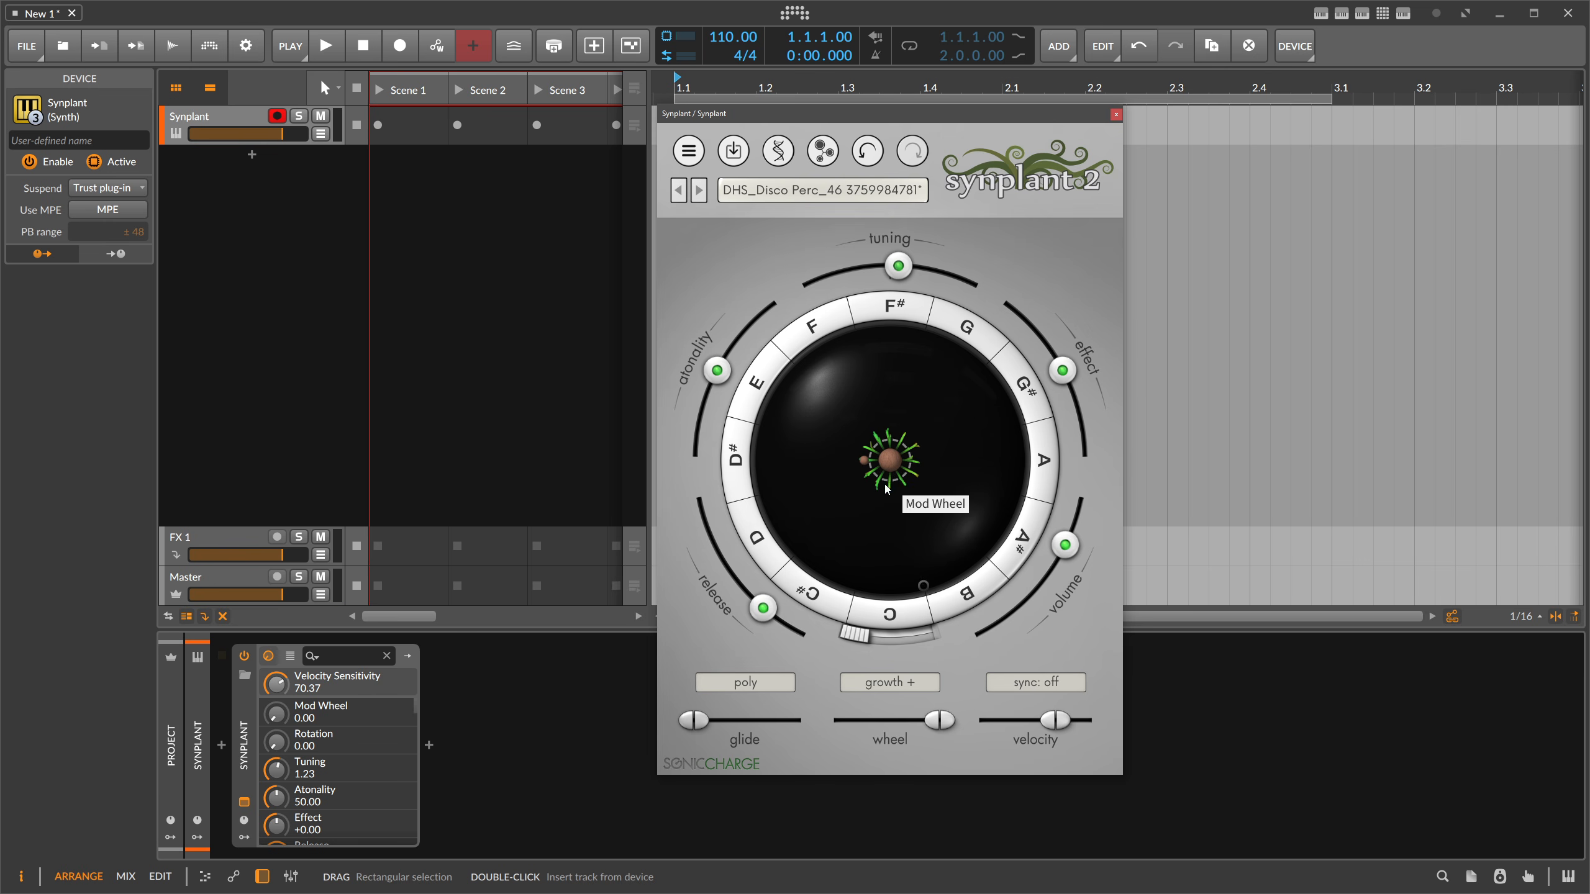
pyautogui.moveTo(903, 481); pyautogui.dragTo(945, 526)
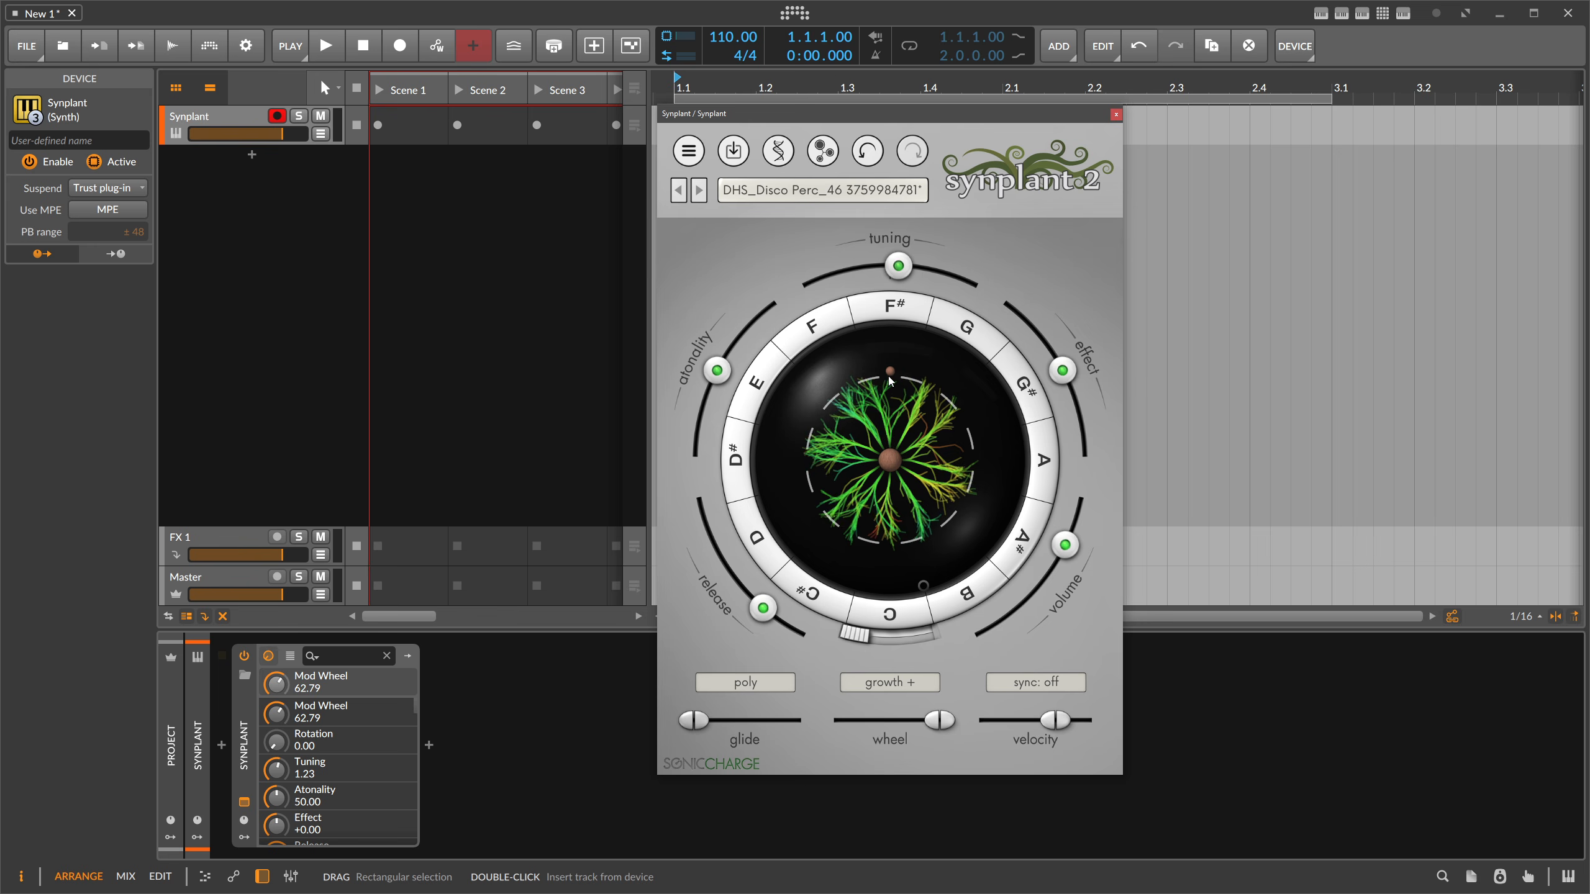
pyautogui.moveTo(889, 372); pyautogui.dragTo(891, 458)
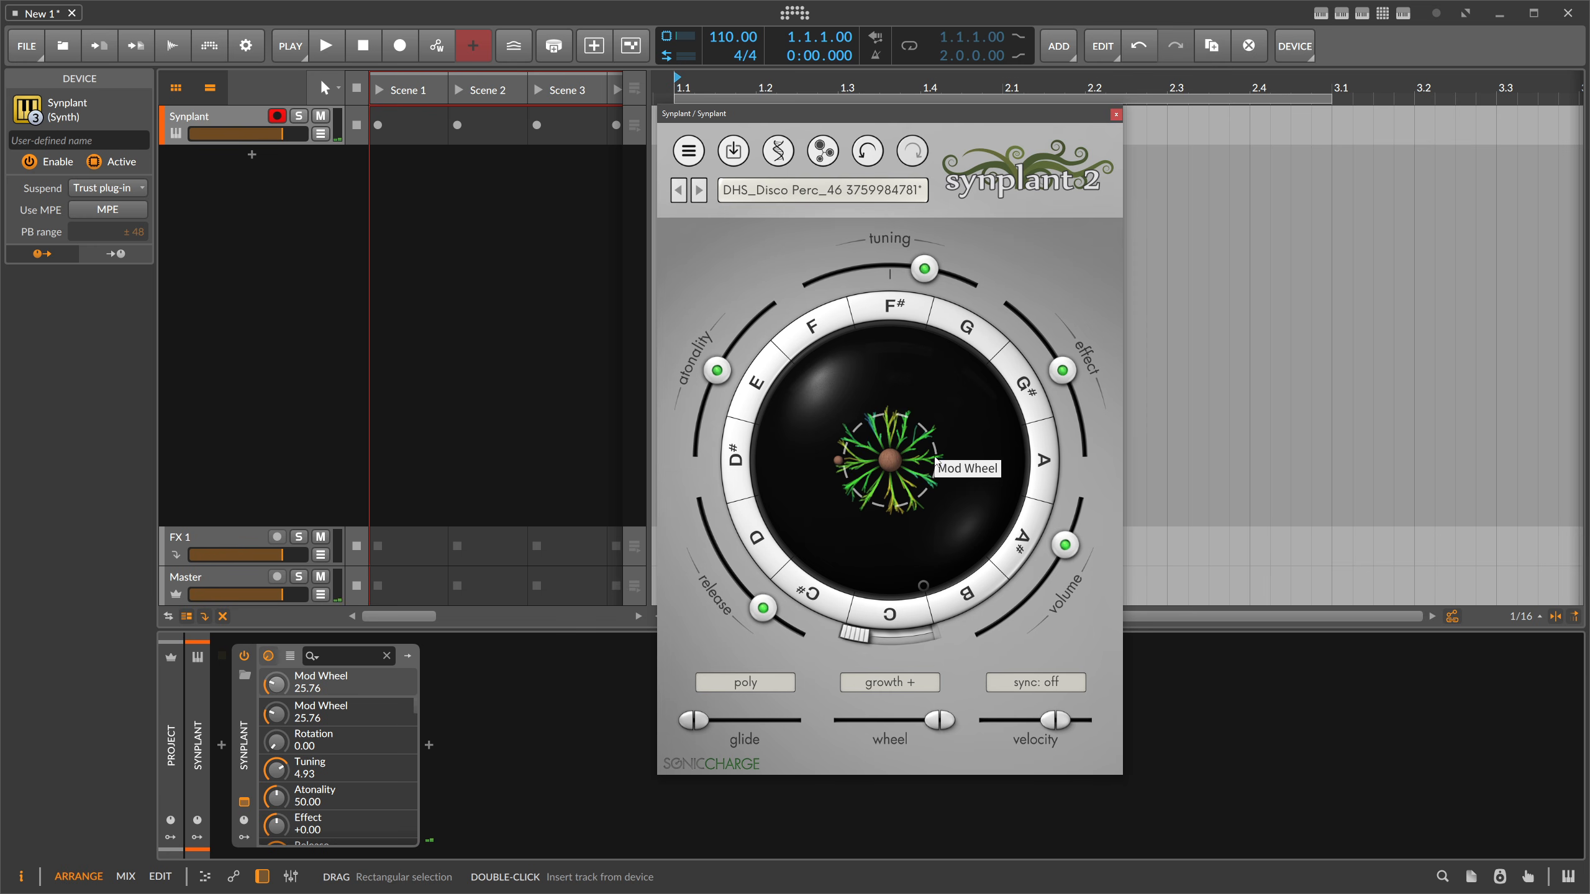
pyautogui.moveTo(931, 442); pyautogui.dragTo(910, 461)
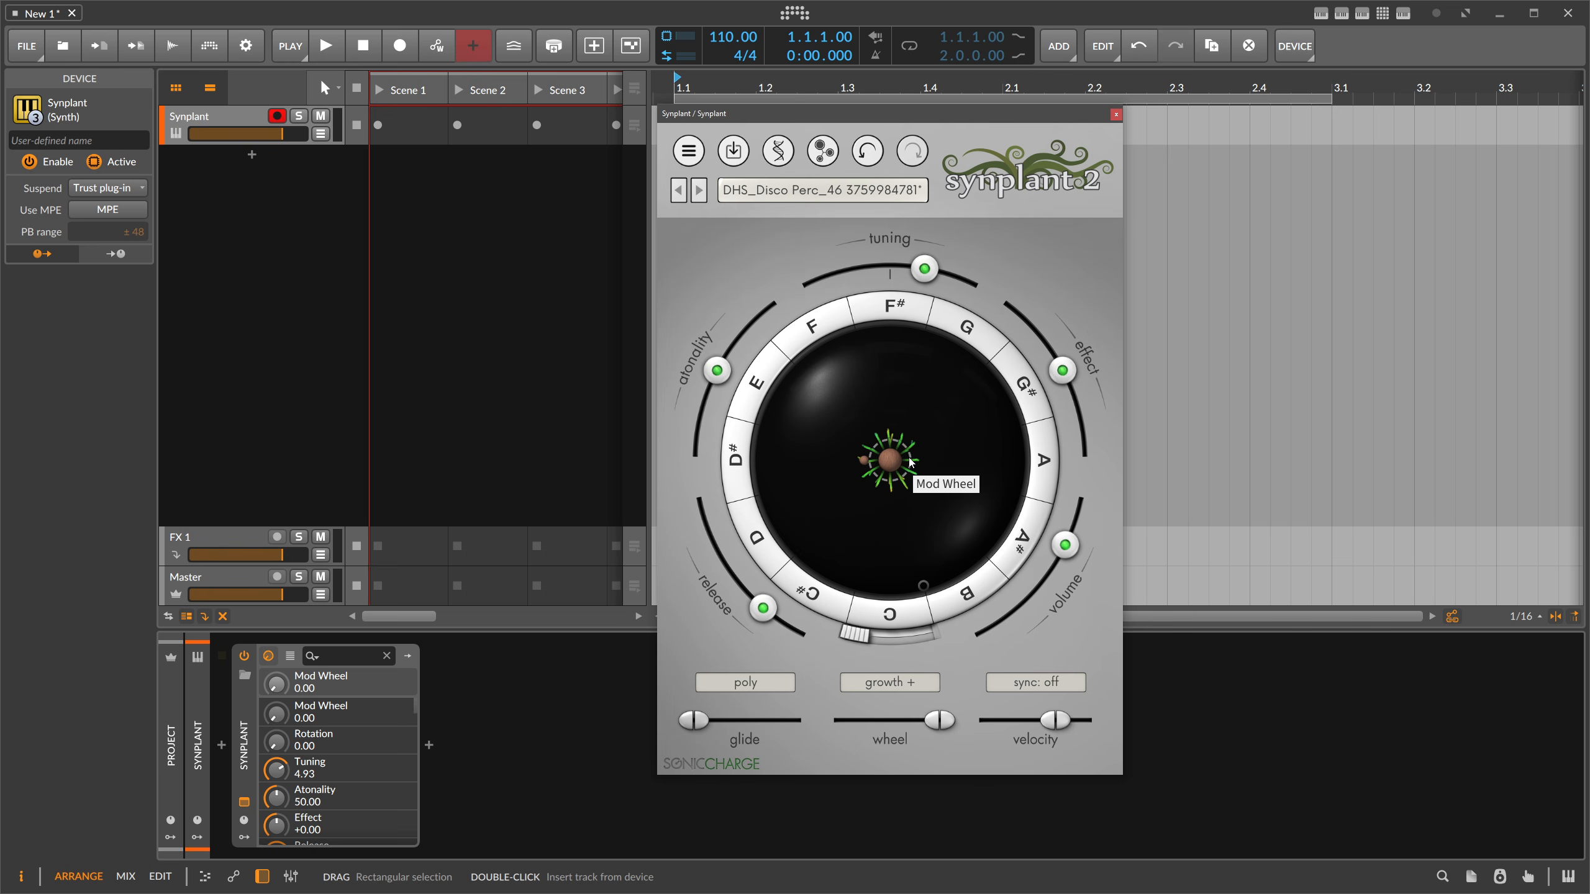
pyautogui.moveTo(910, 462); pyautogui.dragTo(952, 341)
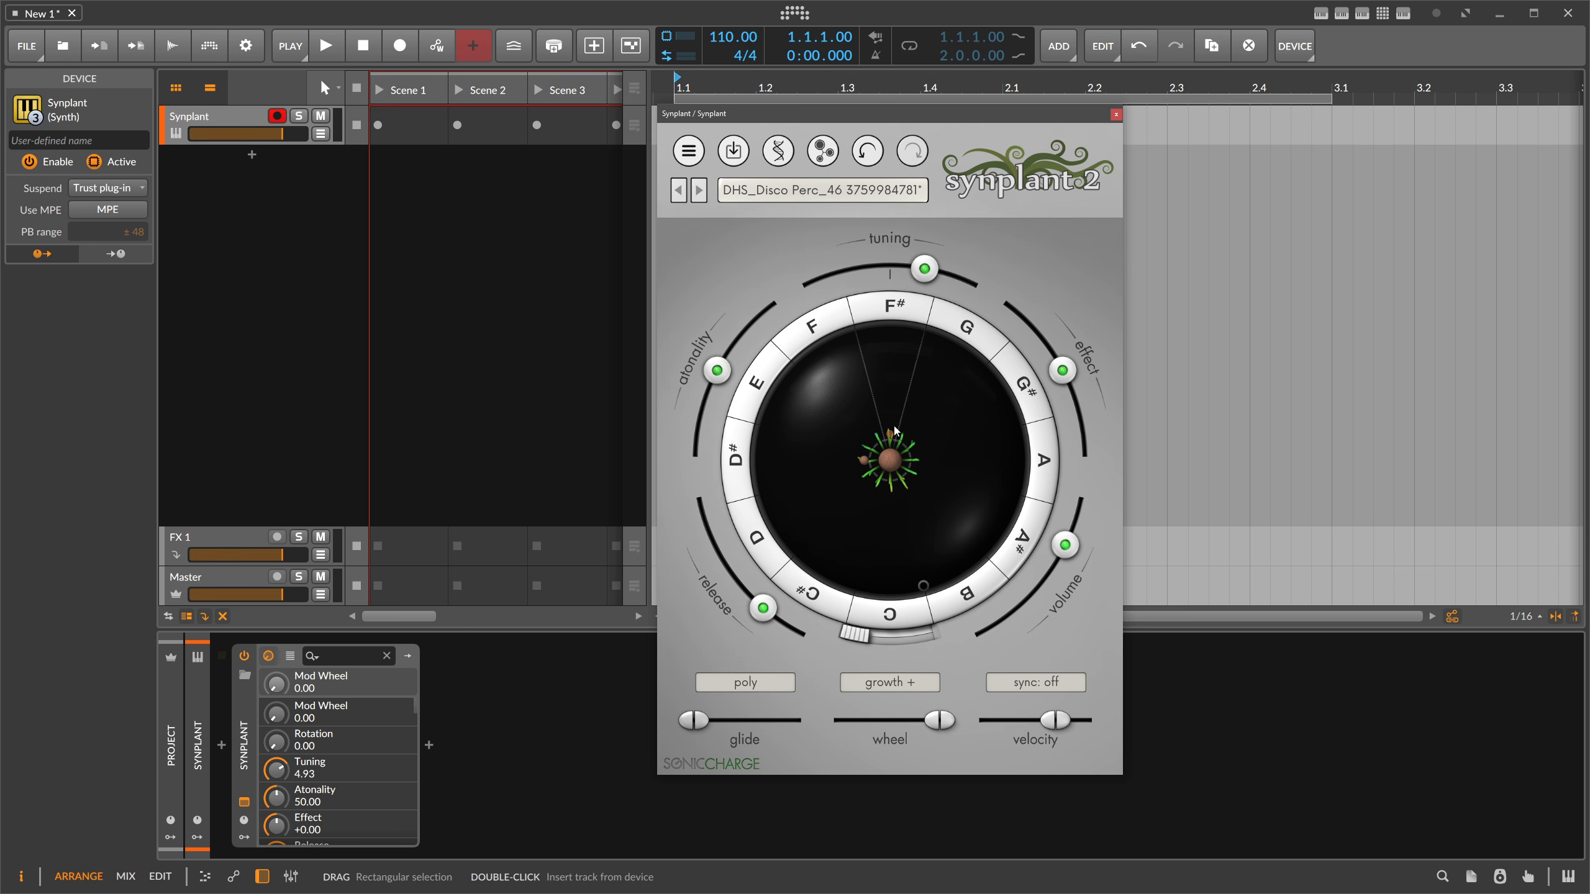
# Examine the patch's genes in the Envelope and LFO, Oscillators, and Filter and effects sections, including the flt_mod parameter.
pyautogui.click(776, 160)
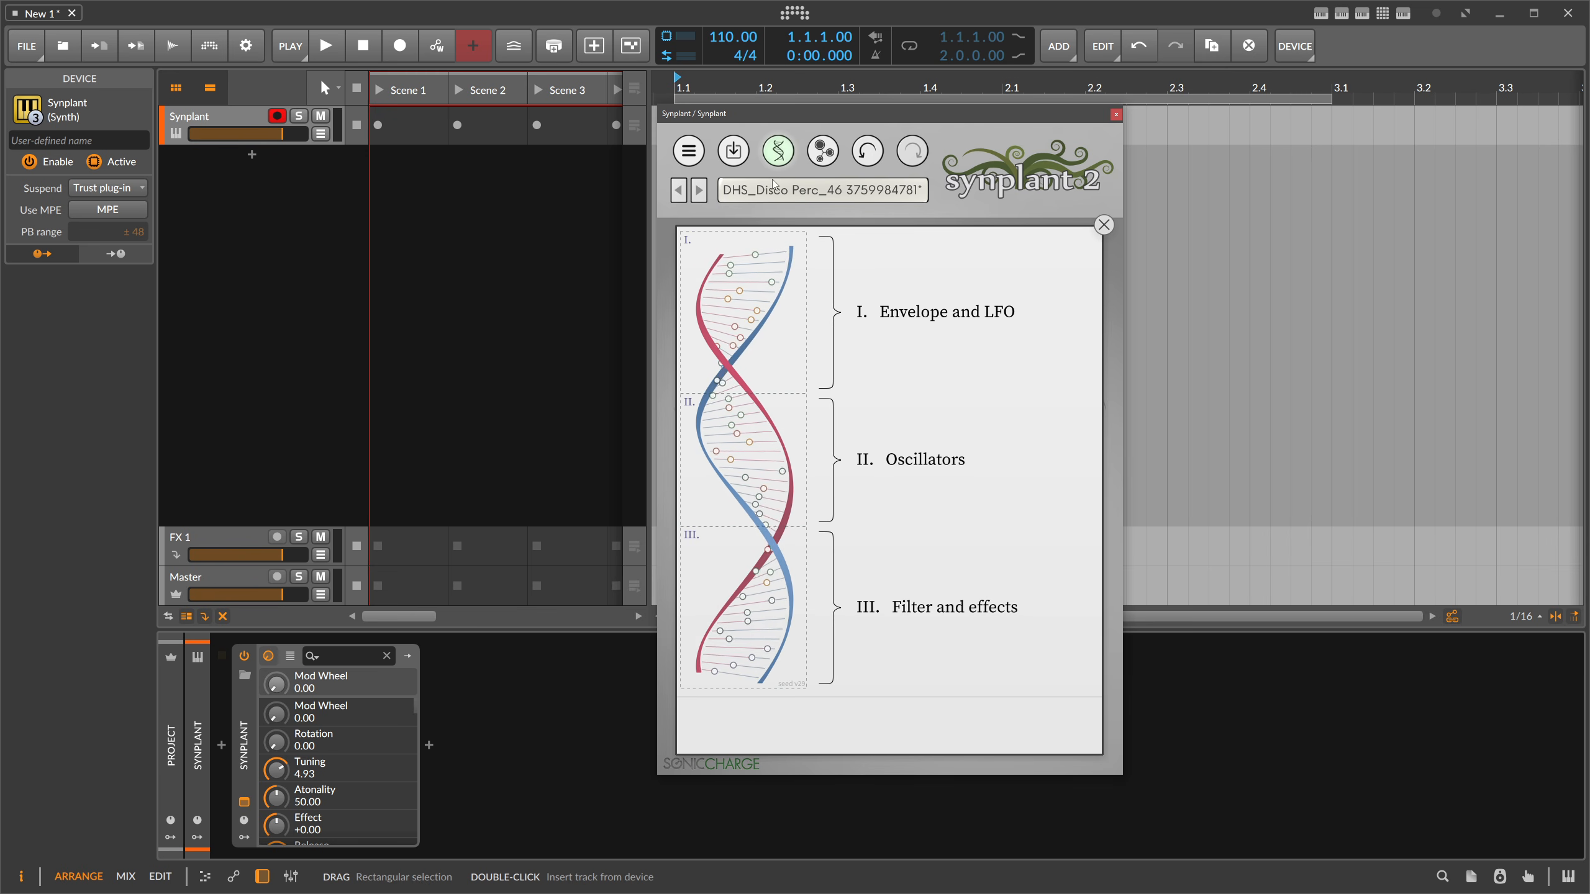
pyautogui.click(690, 284)
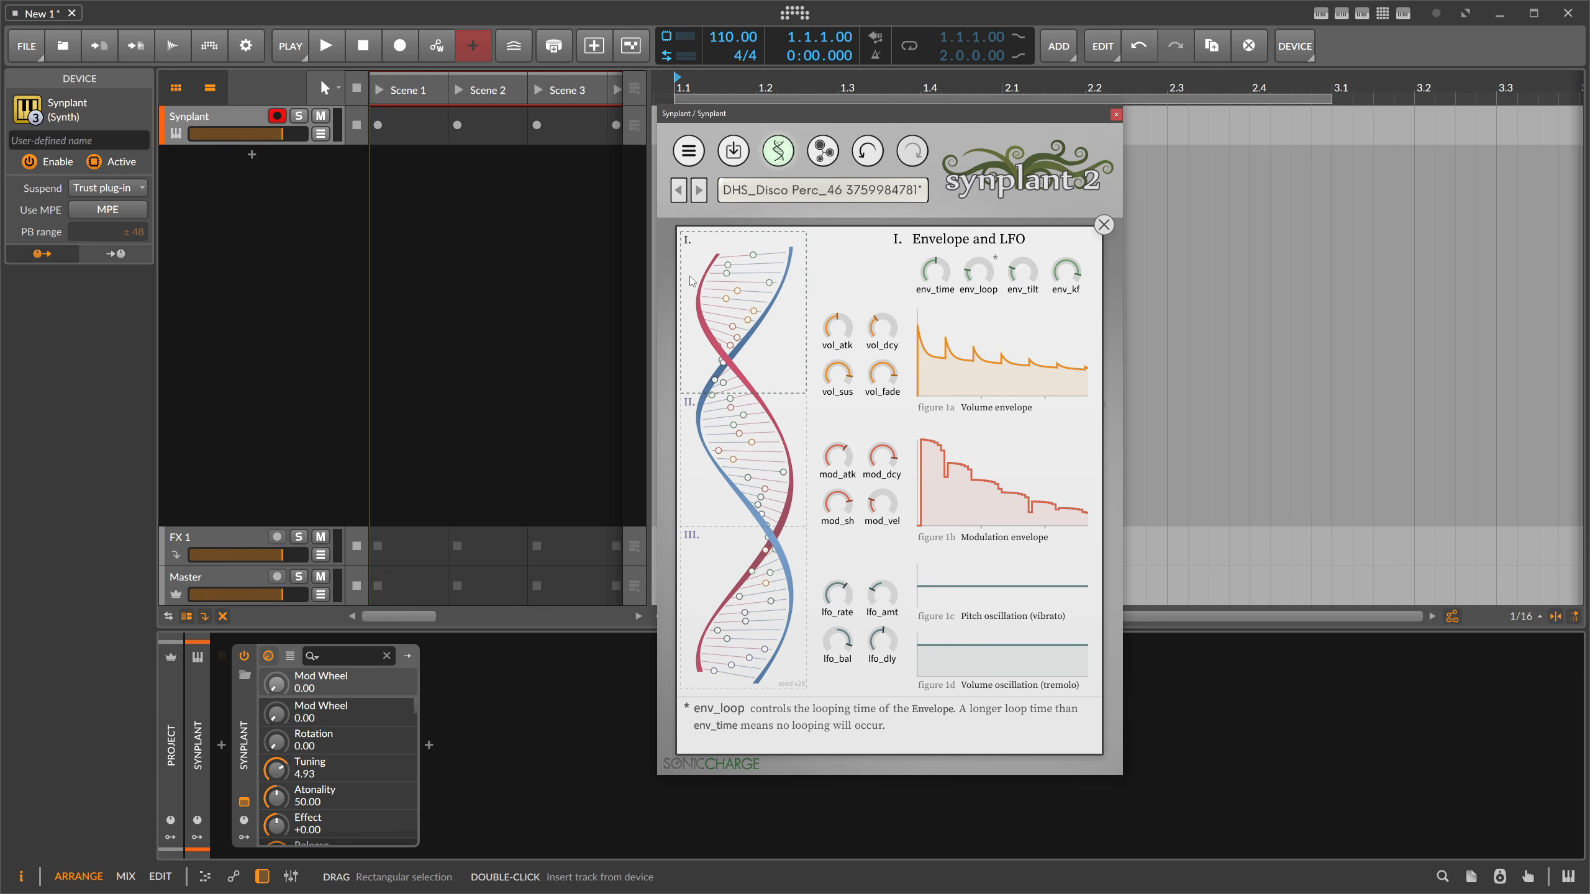
pyautogui.click(735, 439)
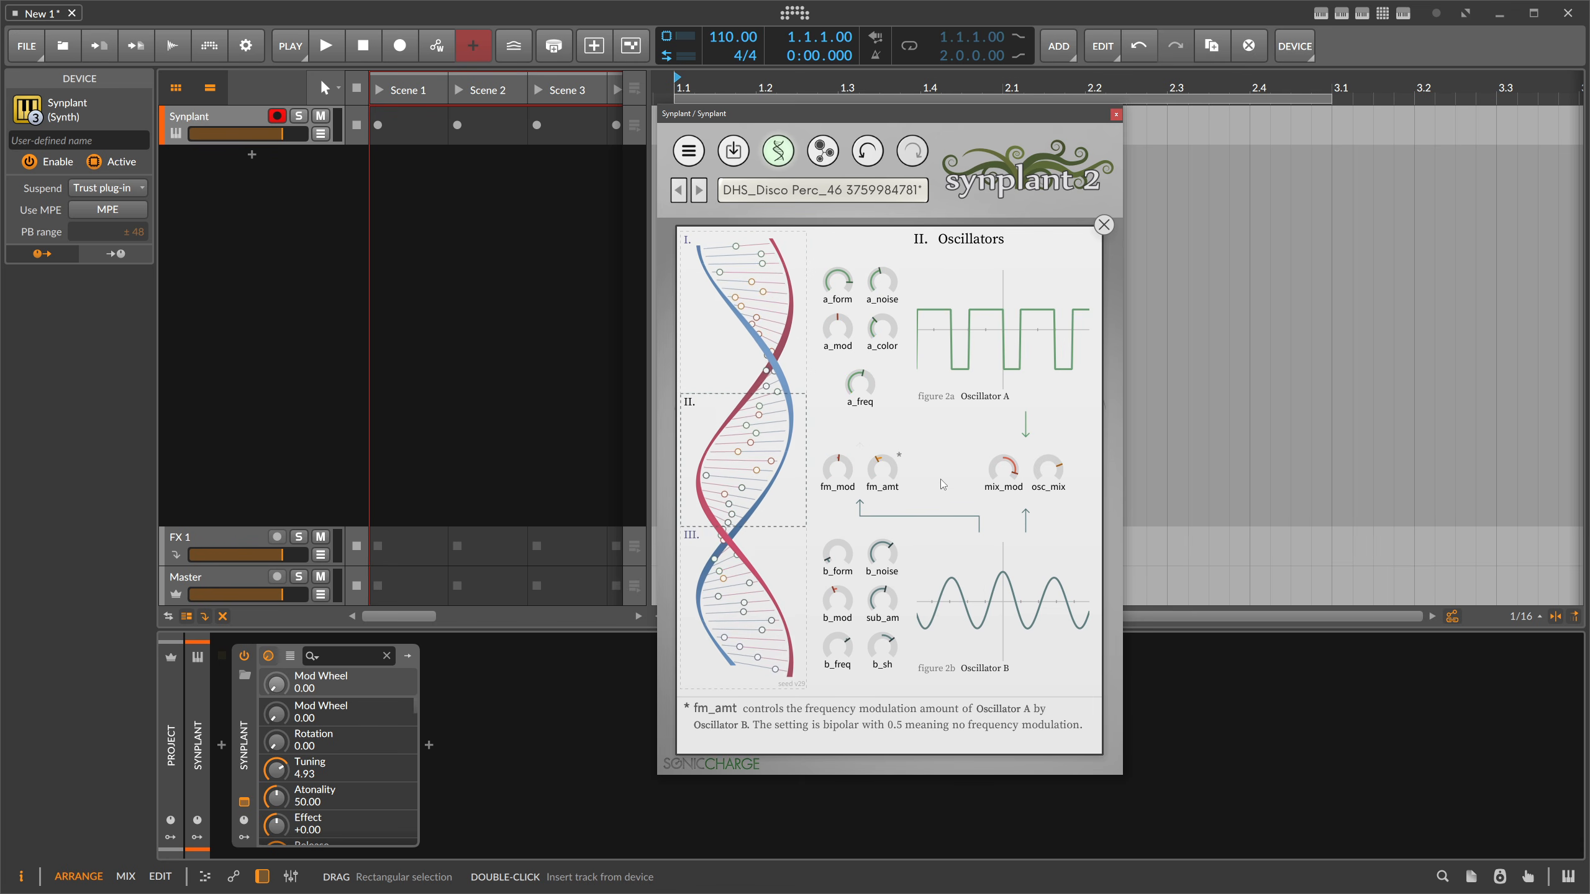
pyautogui.click(706, 566)
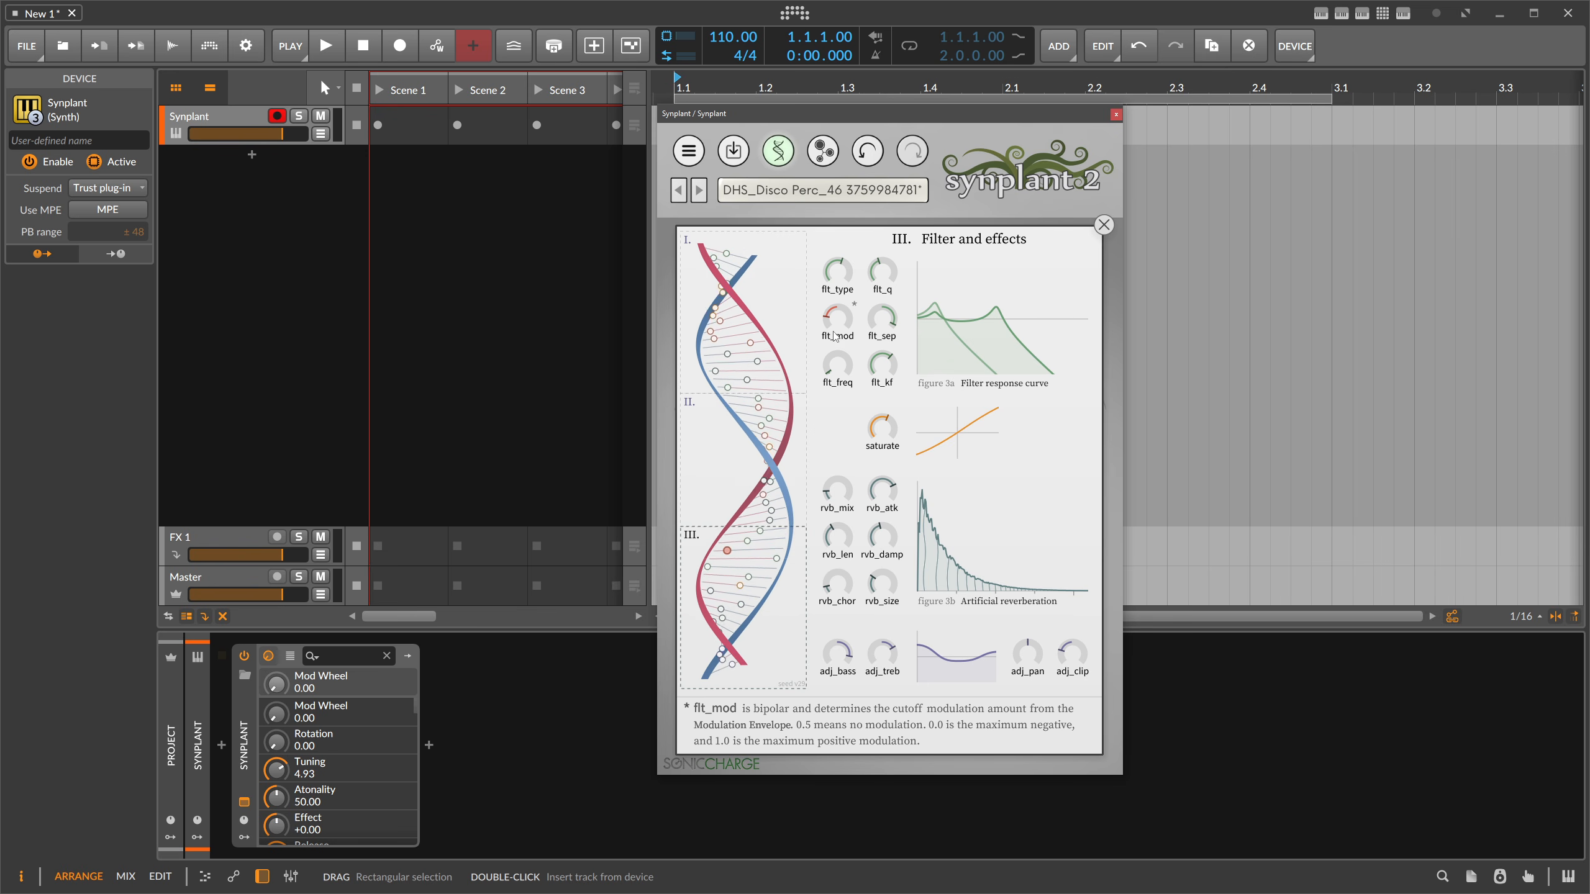
pyautogui.moveTo(829, 332)
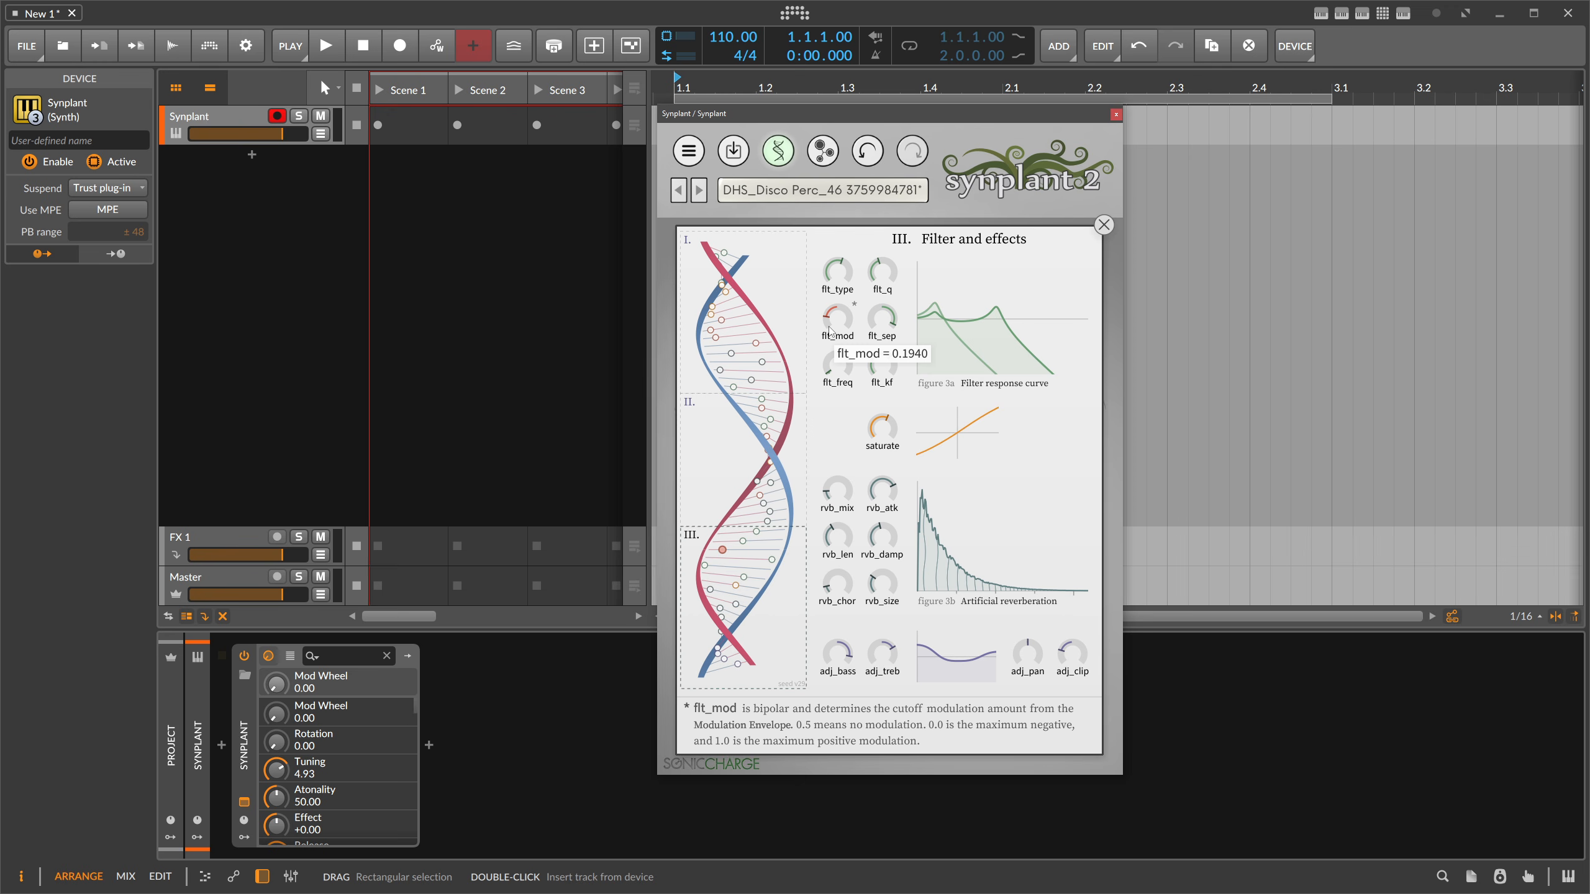
pyautogui.click(1103, 225)
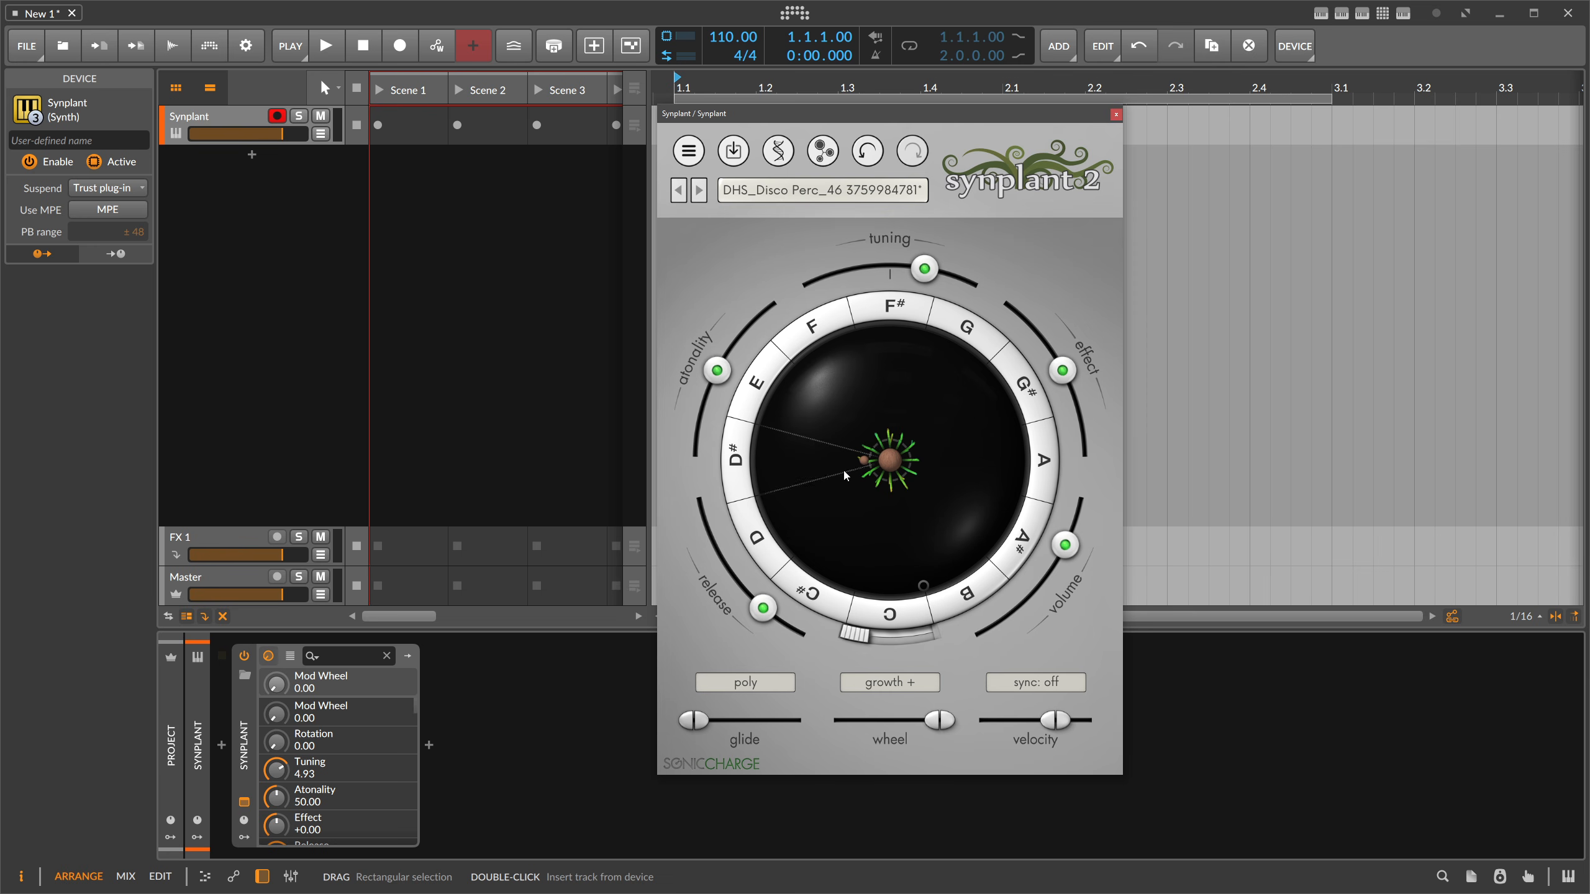
# Plant the chosen seed, and replace the patch with a new random seed.
pyautogui.click(891, 467)
pyautogui.click(897, 468)
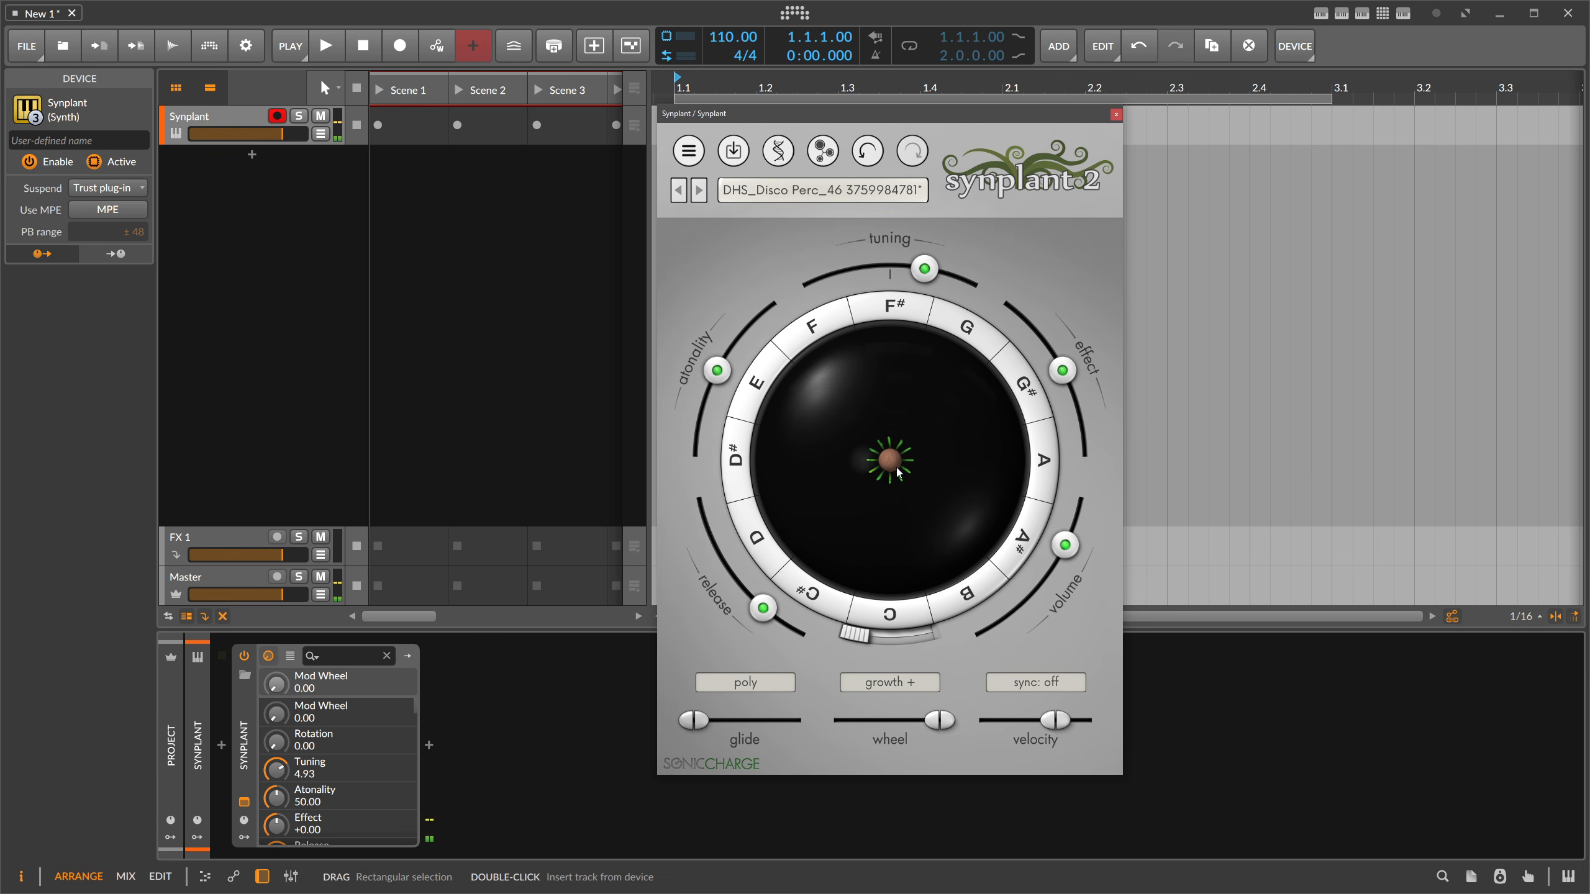
pyautogui.click(689, 163)
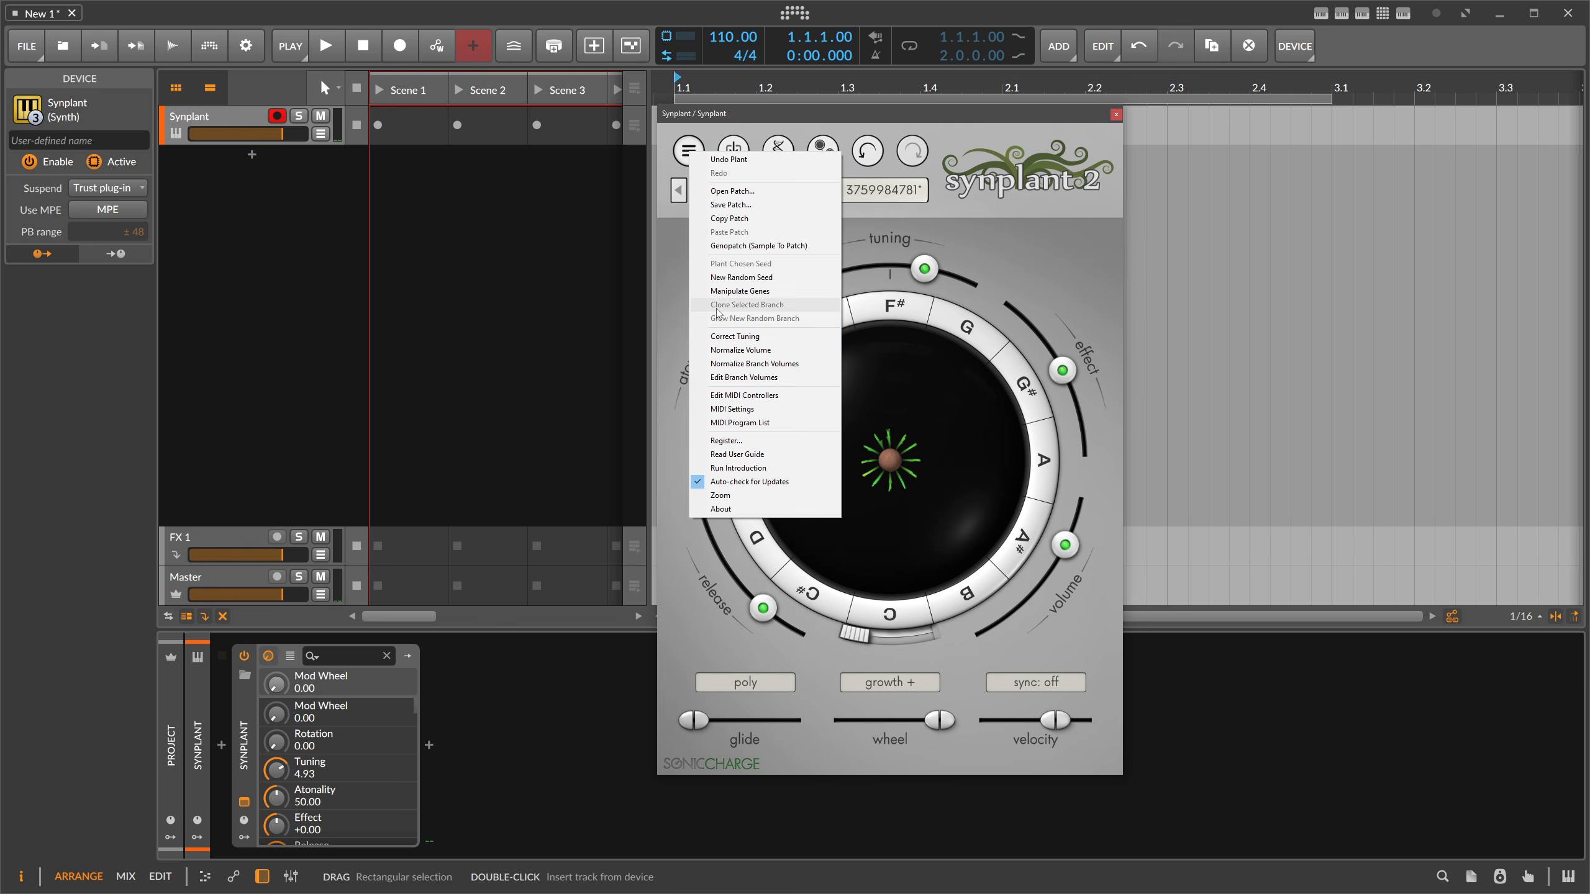
pyautogui.click(746, 279)
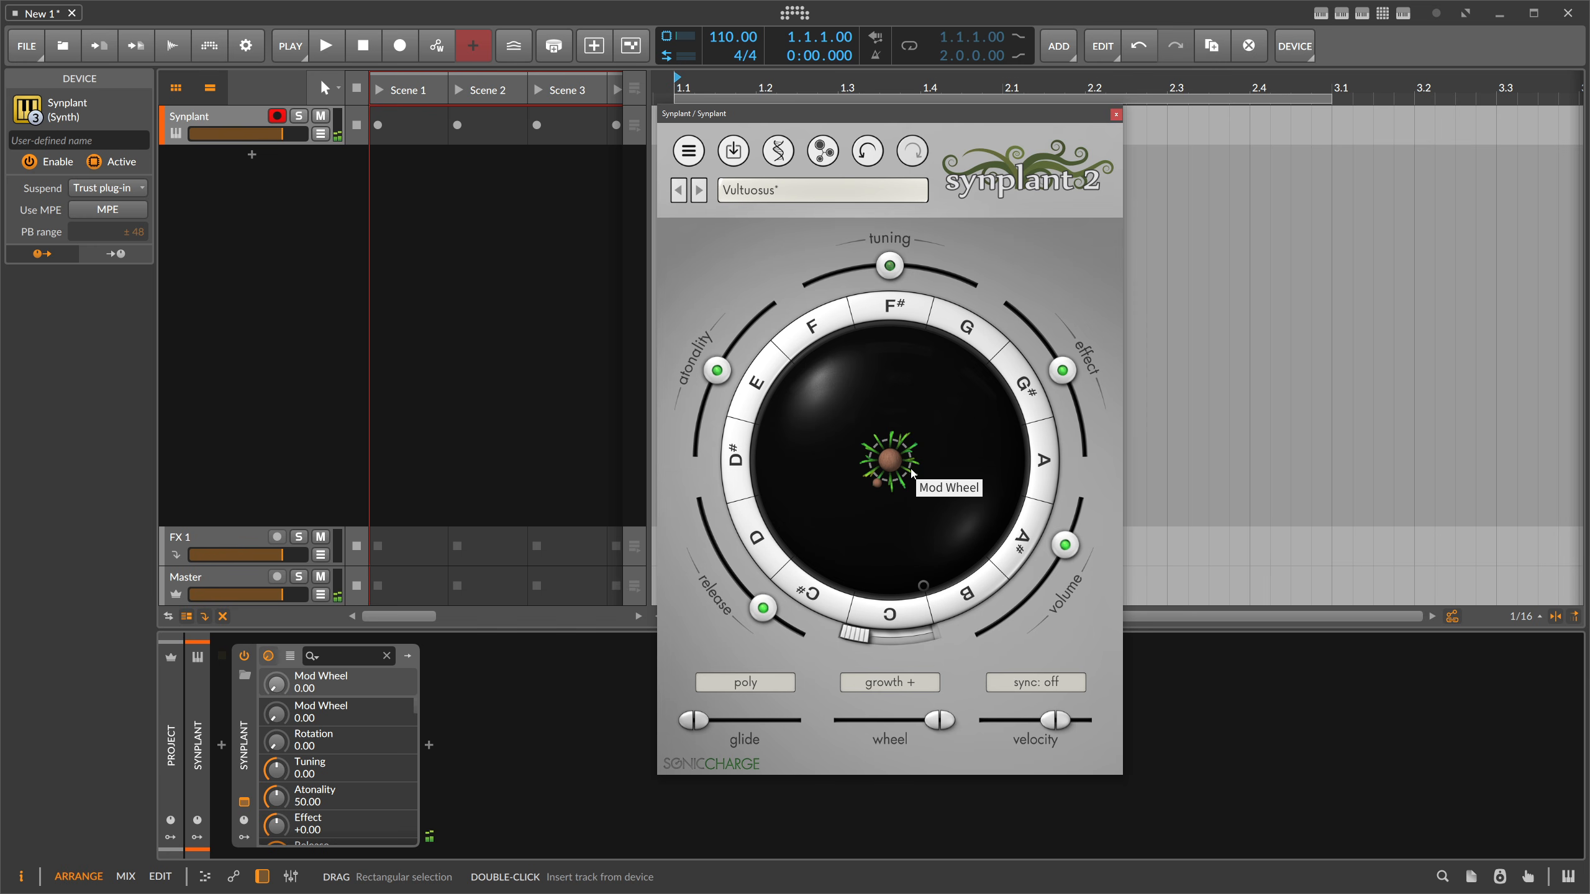
# Grow the D# branch to about 75 and plant its chosen seed as the new starting patch.
pyautogui.moveTo(883, 487); pyautogui.dragTo(789, 457)
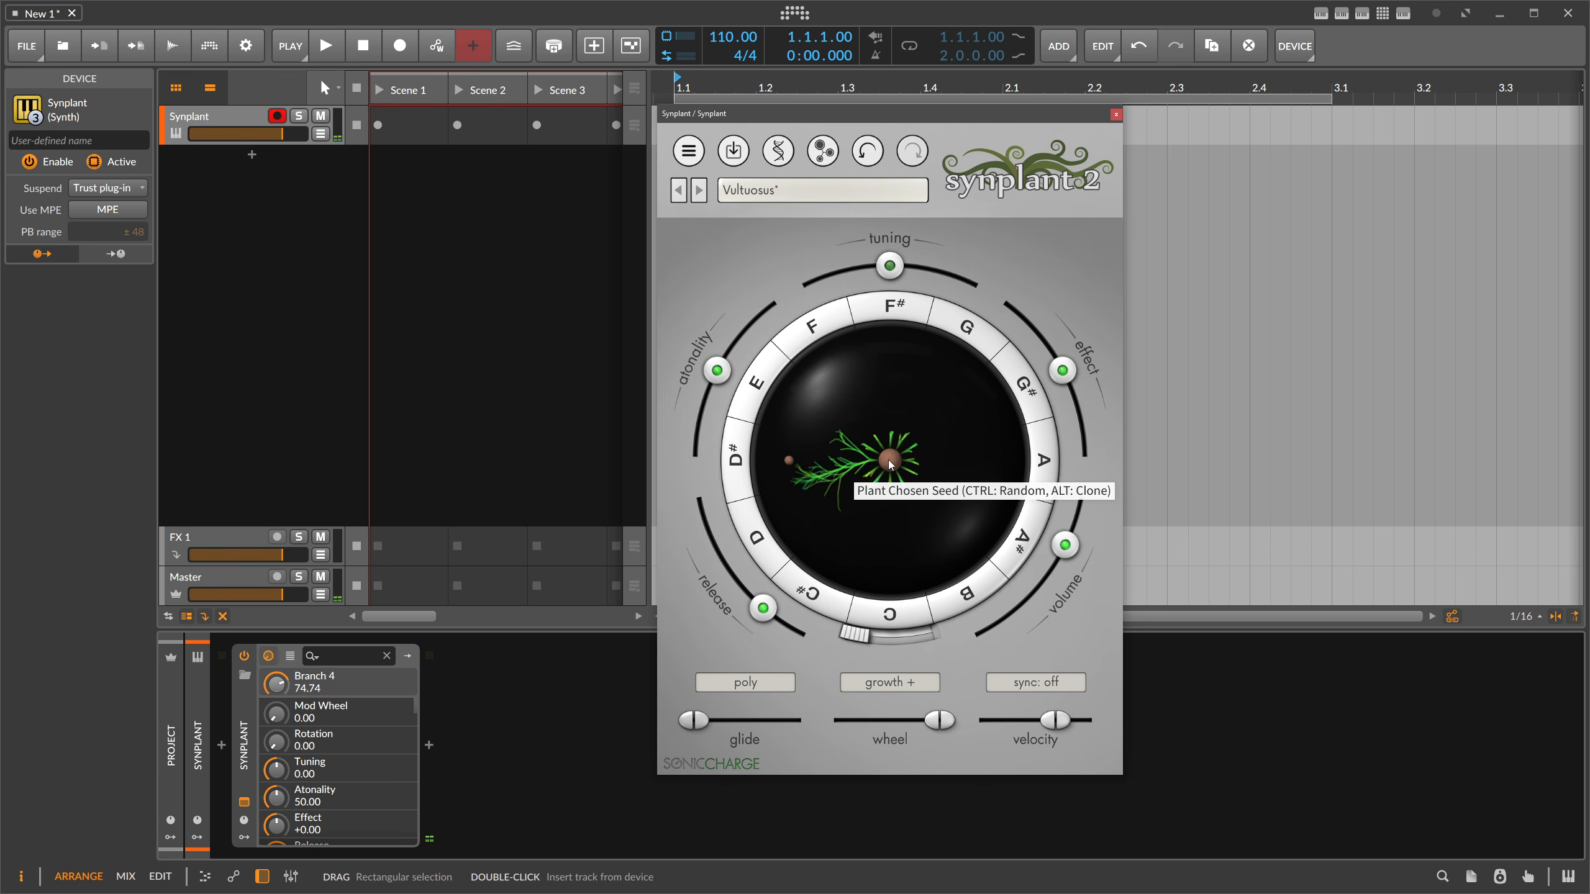
pyautogui.click(888, 459)
pyautogui.moveTo(889, 451); pyautogui.dragTo(869, 399)
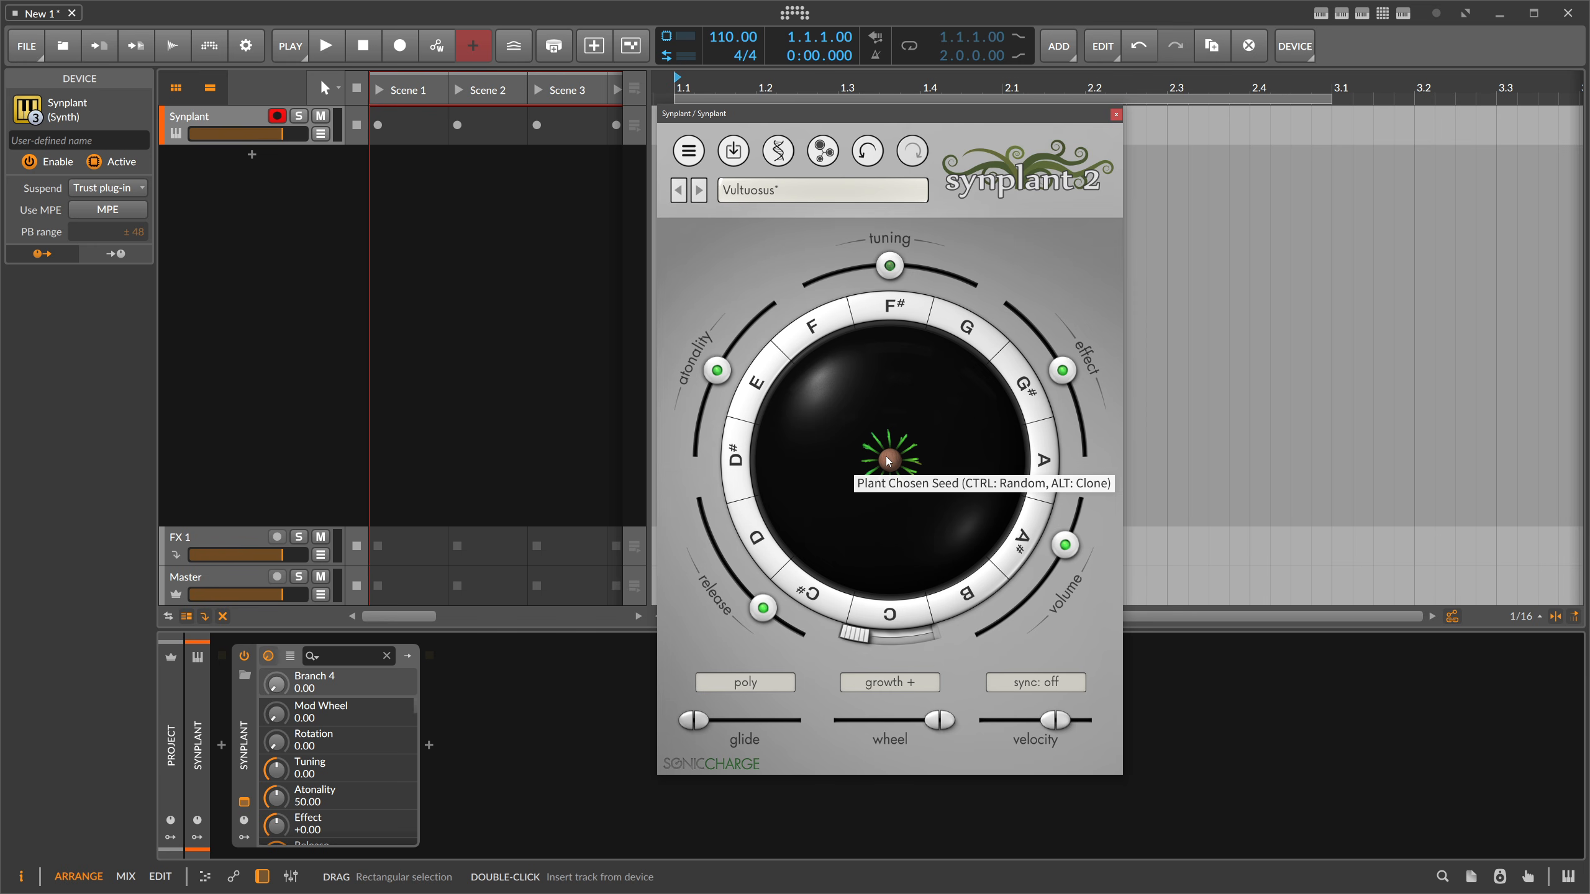
# Reopen the Genopatch results and move the Synplant window clear of the track list.
pyautogui.click(822, 150)
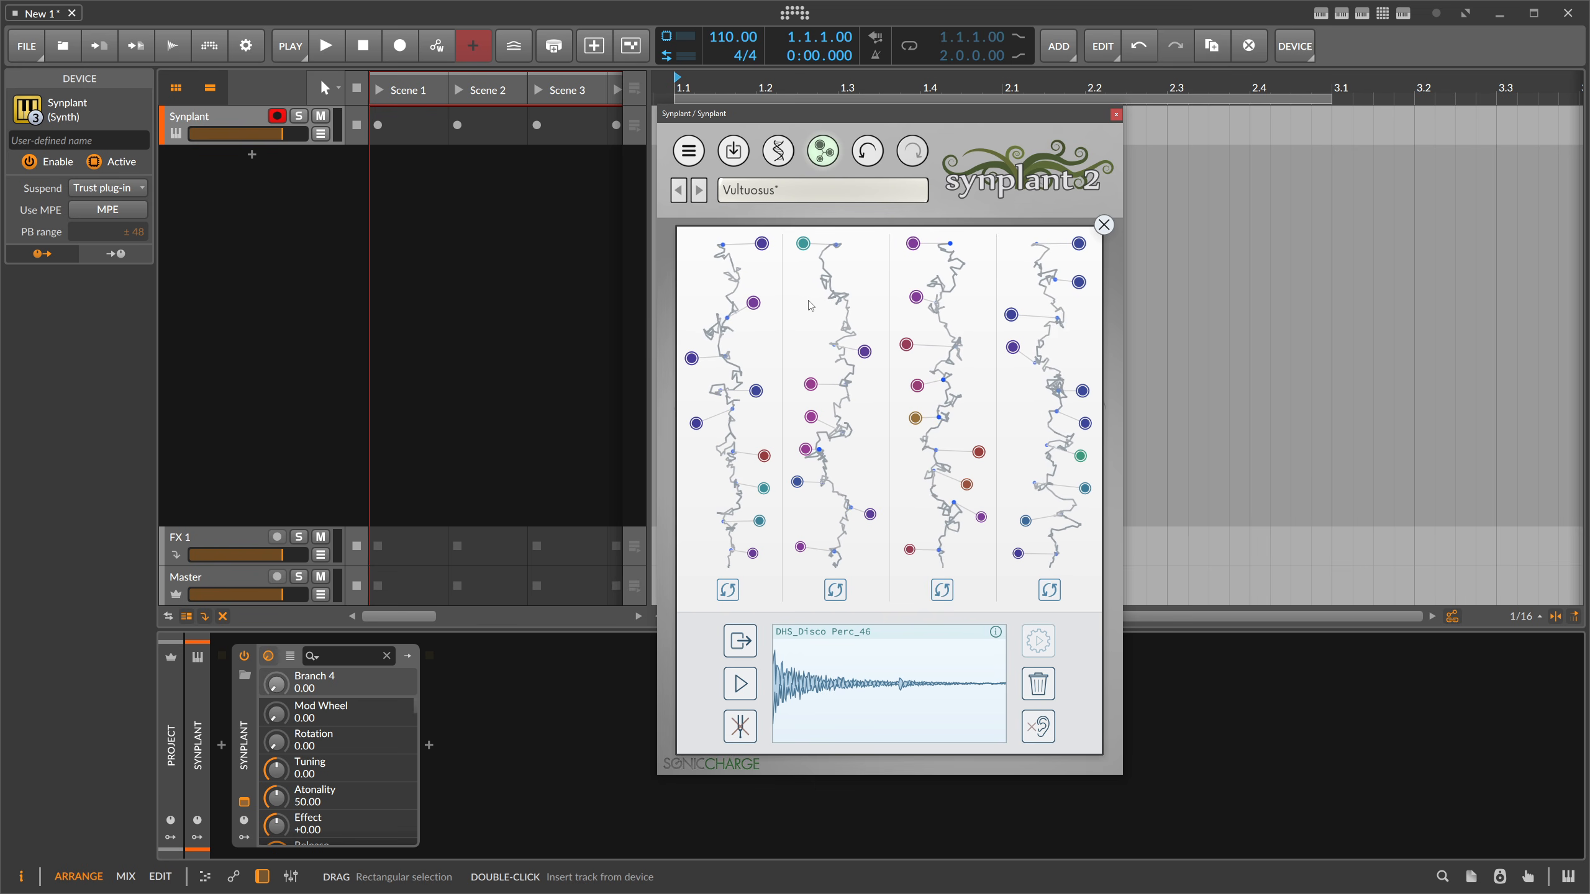
pyautogui.moveTo(737, 115); pyautogui.dragTo(1031, 133)
# Add a Polysynth instrument track below the Synplant track.
pyautogui.click(255, 169)
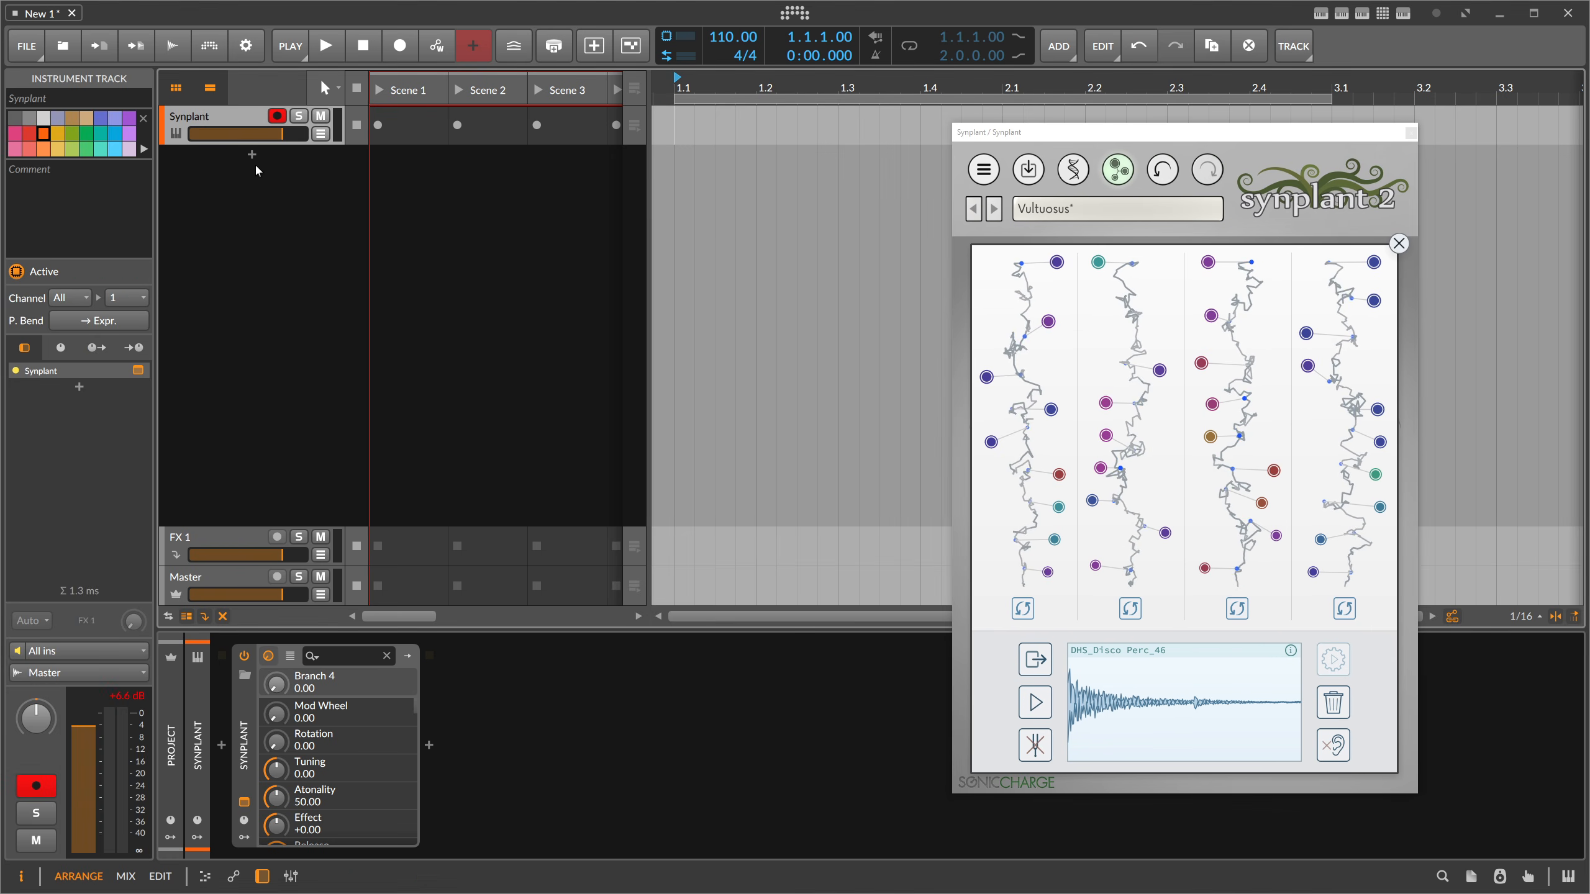
pyautogui.doubleClick(256, 169)
pyautogui.write('polysy')
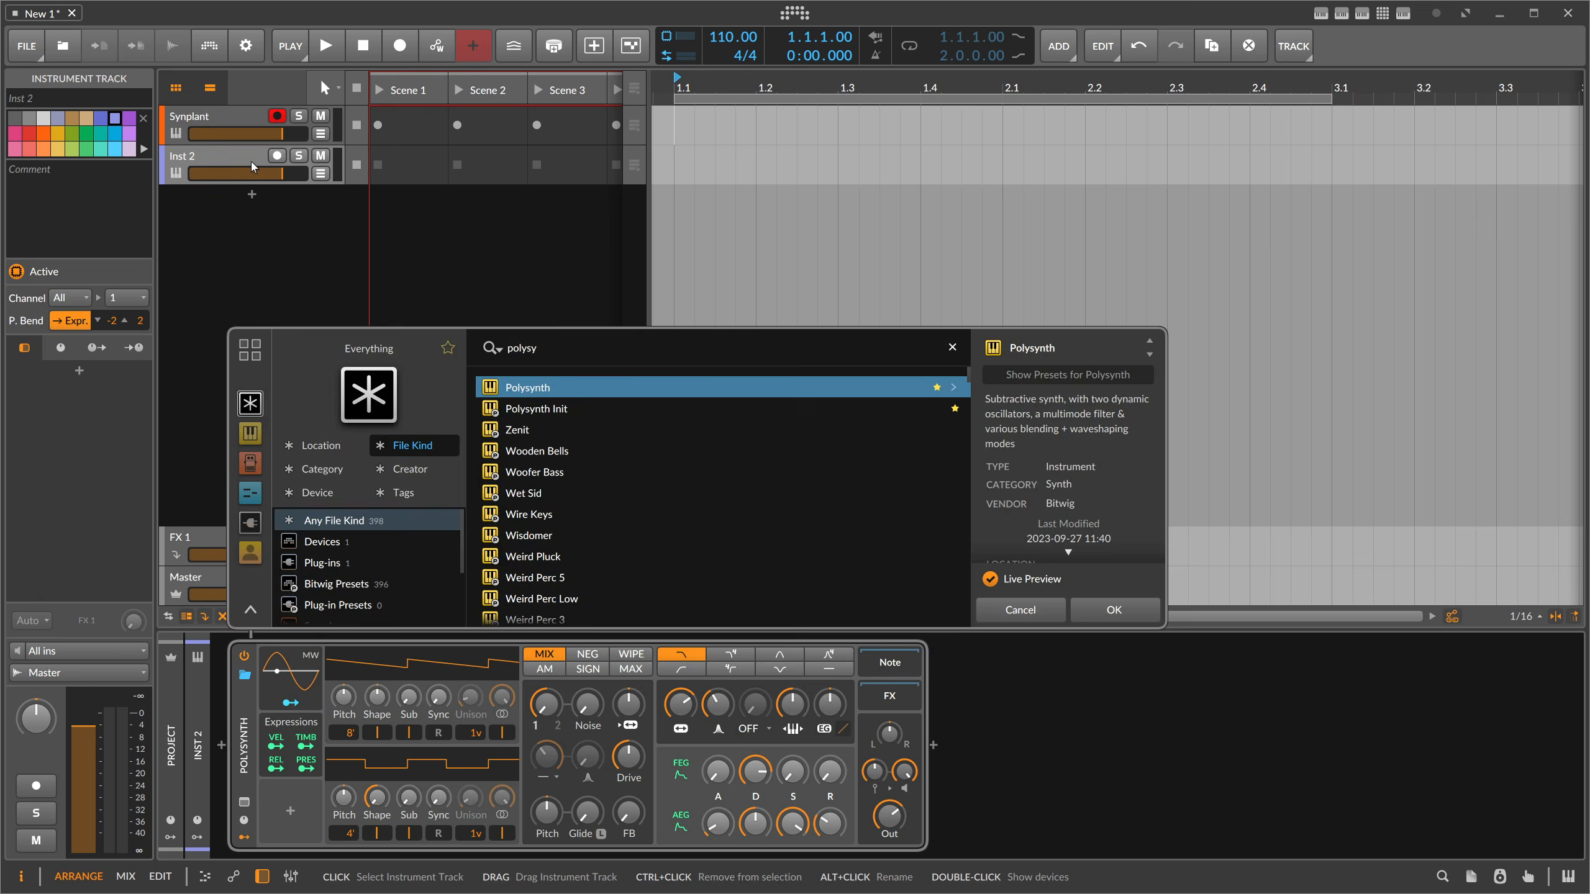
pyautogui.press('Return')
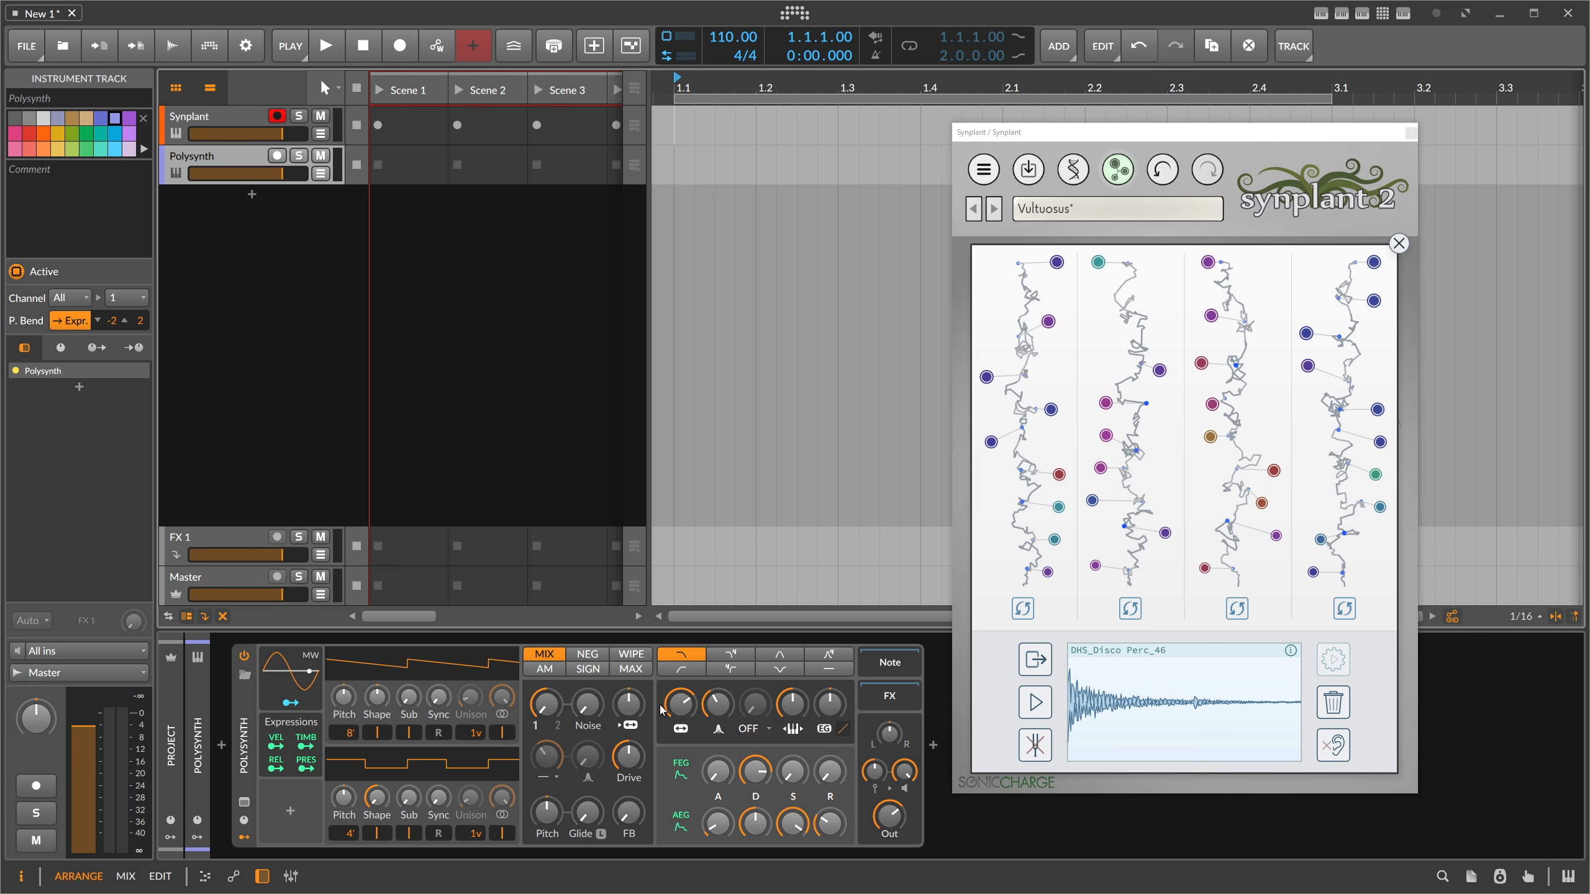
# Try out the Polysynth's filter cutoff and delete the Polysynth track.
pyautogui.moveTo(679, 705); pyautogui.dragTo(679, 759)
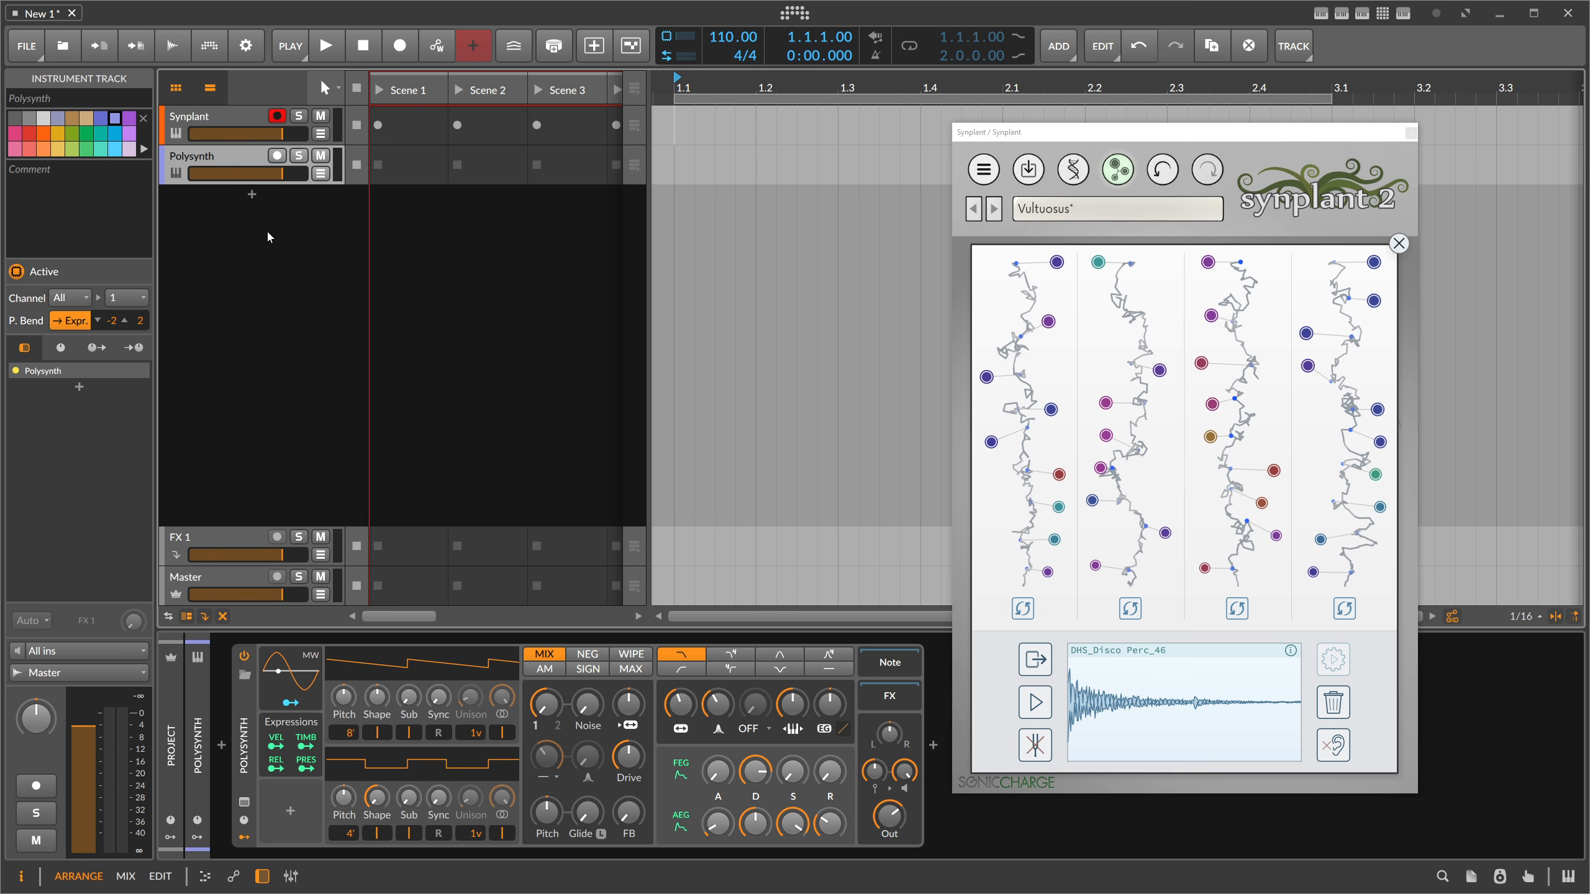
pyautogui.press('Delete')
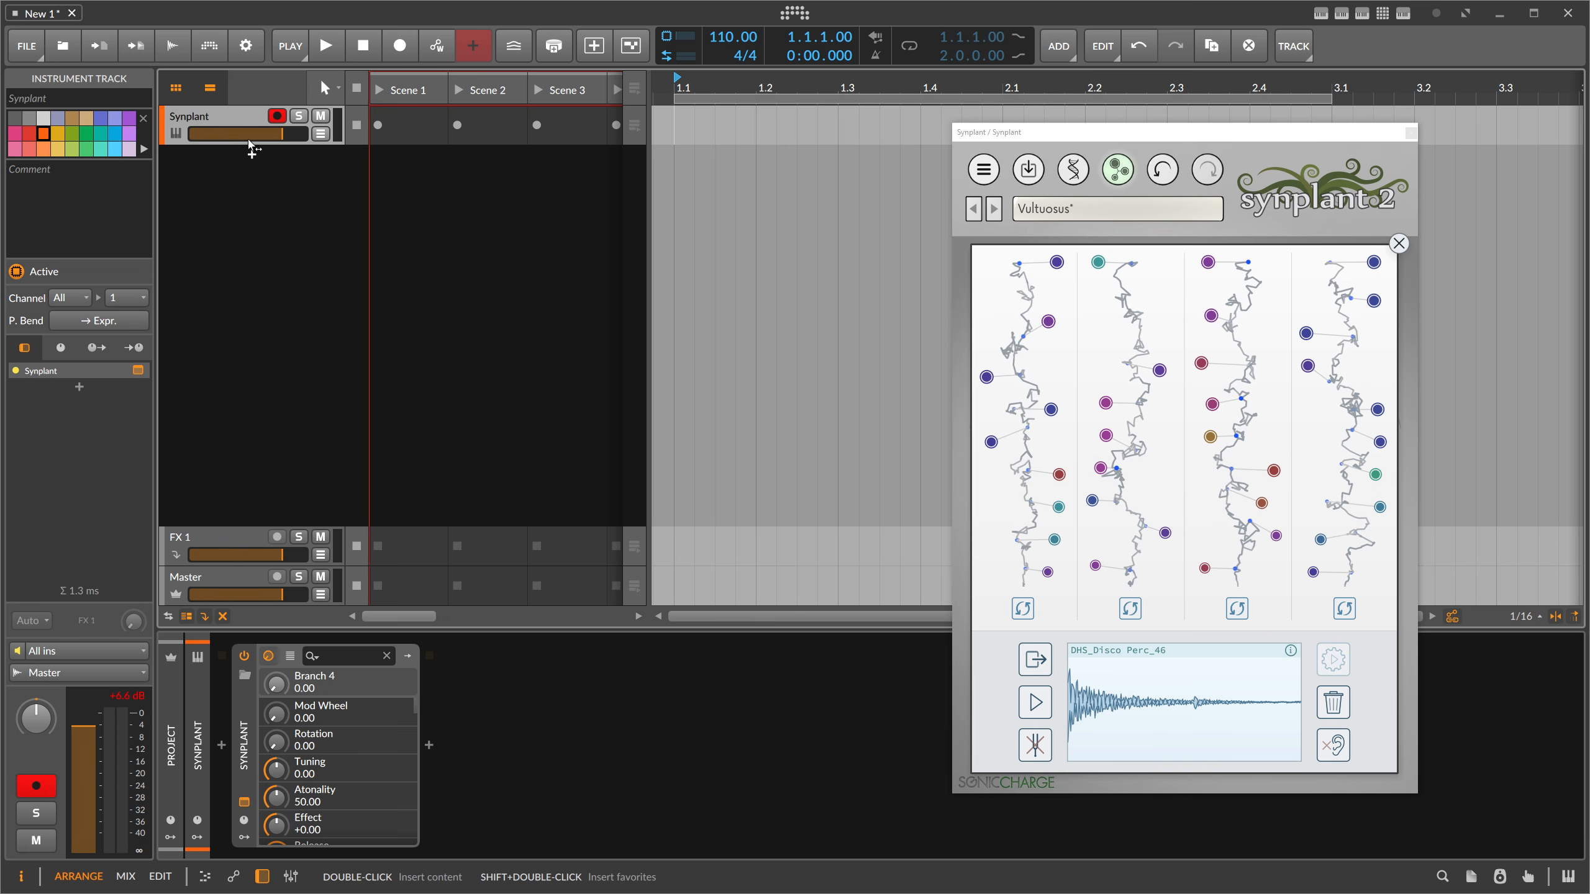
# Move the Synplant window closer to the scene columns and leave the Genopatch results for the main plant view.
pyautogui.moveTo(1034, 133); pyautogui.dragTo(787, 113)
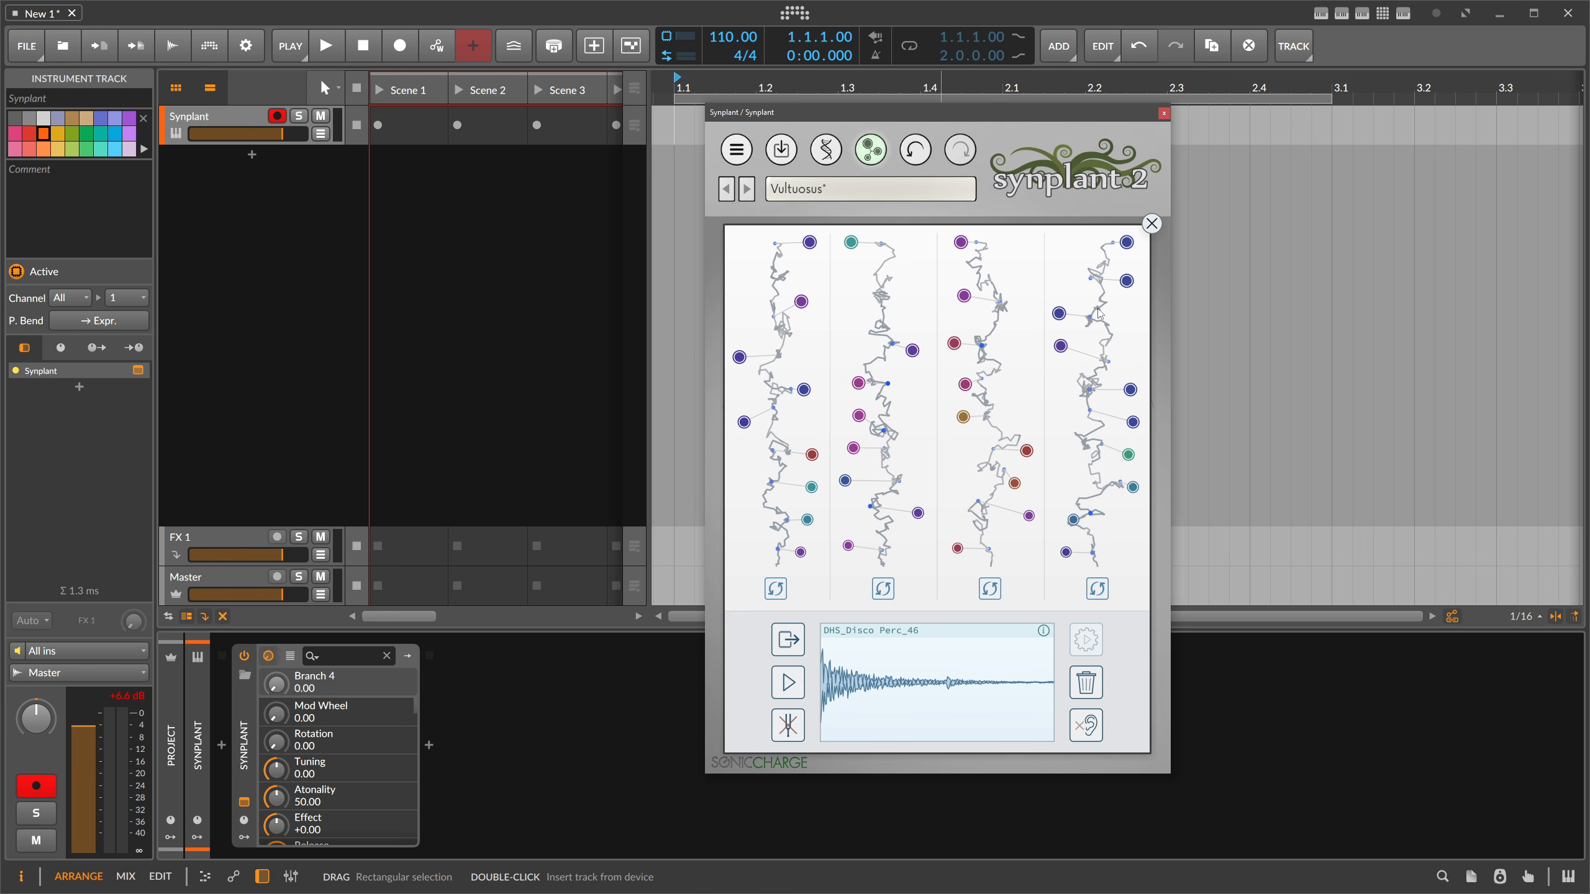
pyautogui.click(1150, 225)
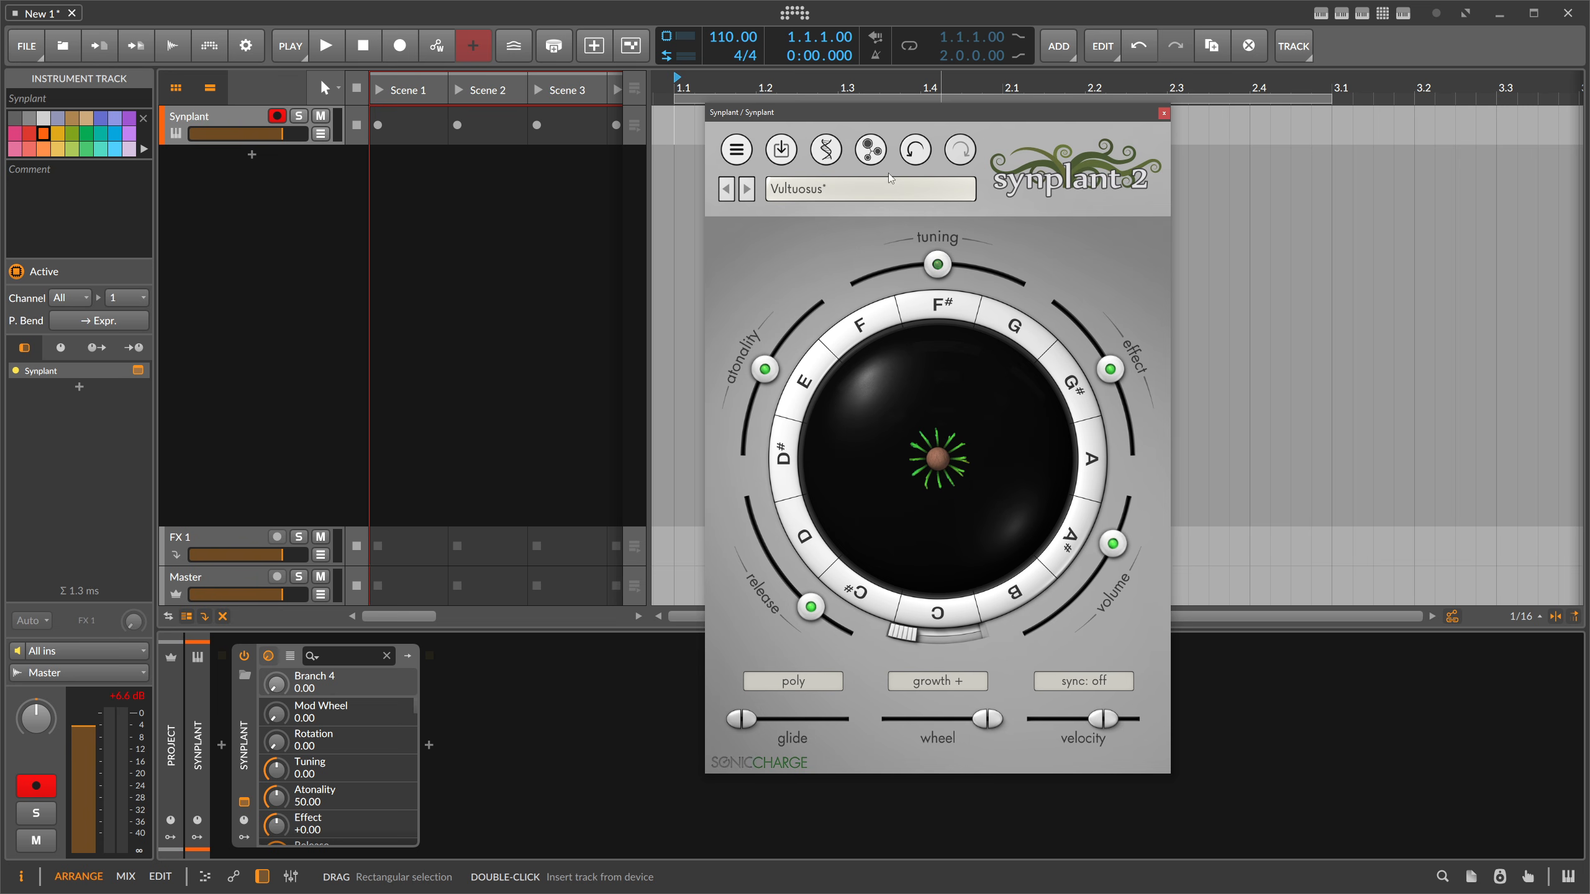
pyautogui.click(872, 154)
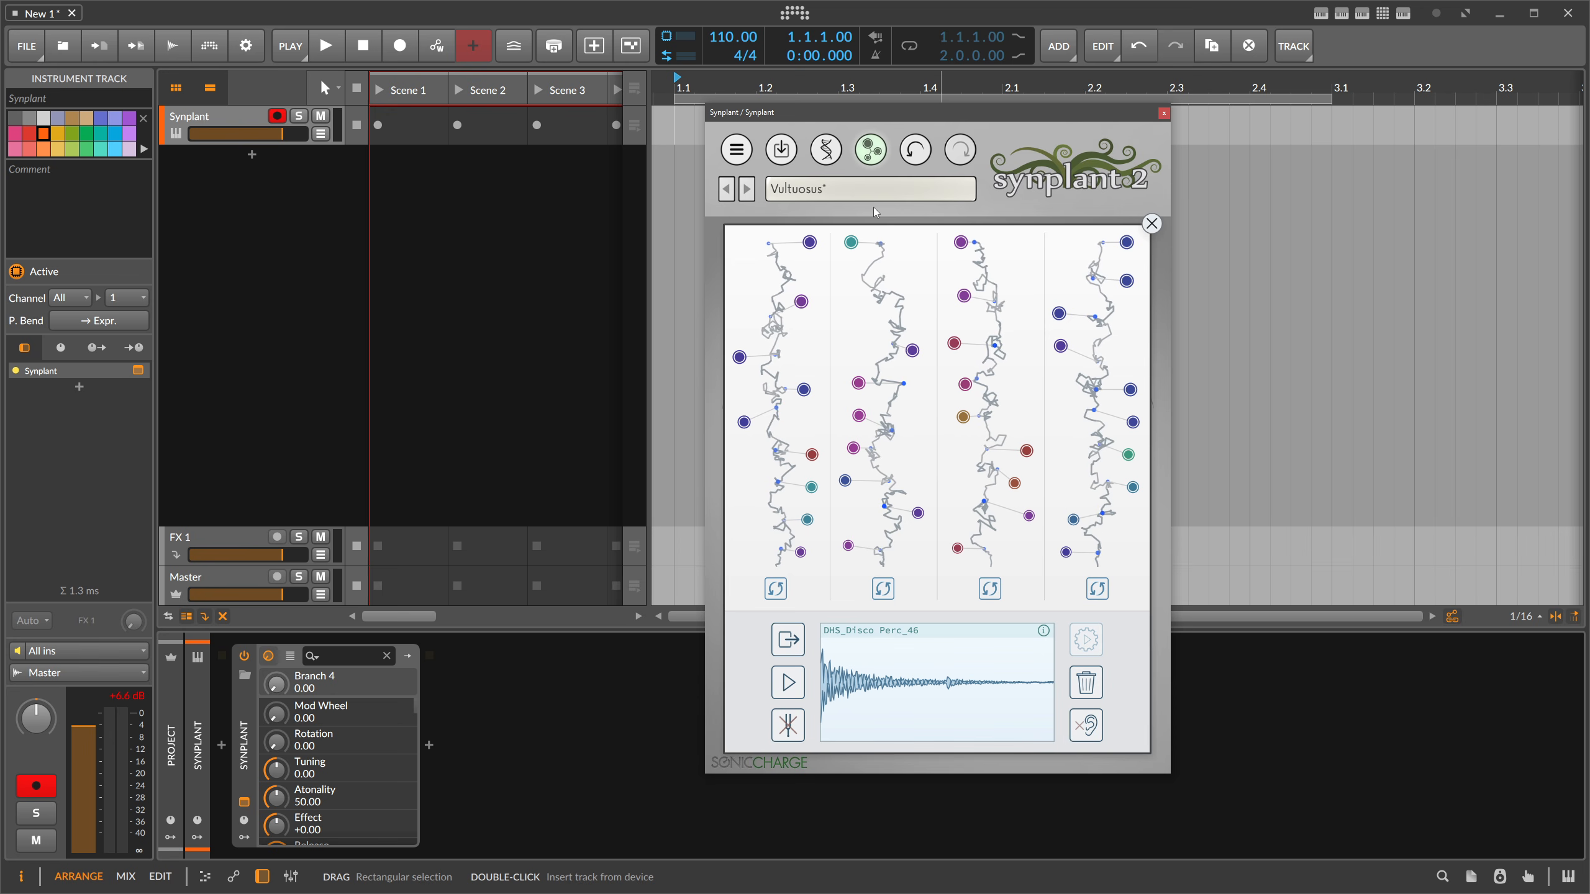
pyautogui.click(1151, 225)
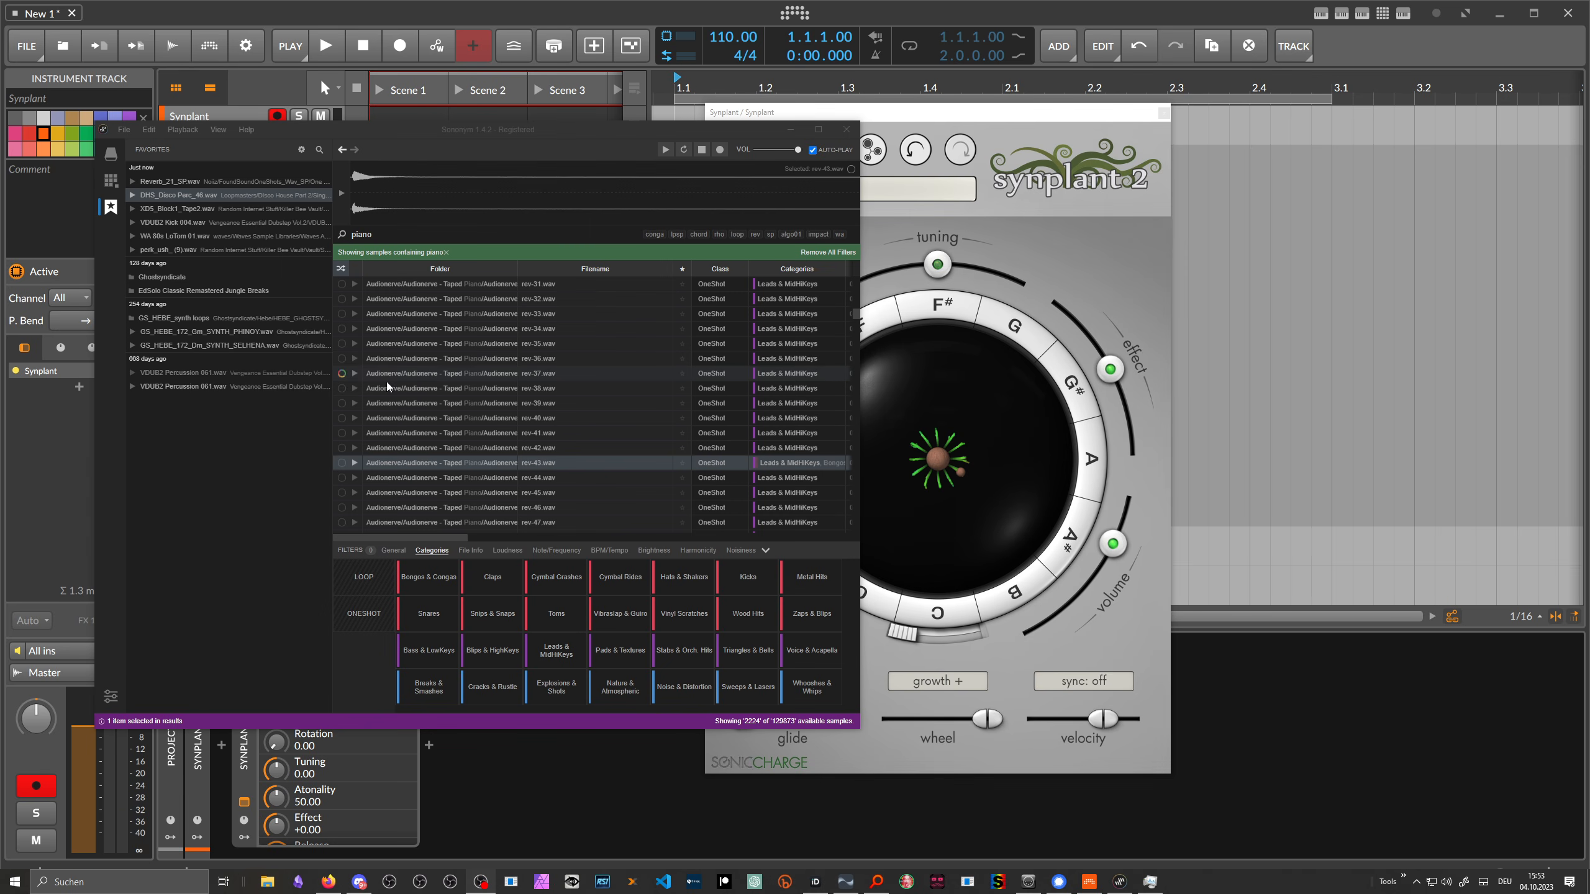
# Switch to Sononym, audition neighbouring piano samples, and load rev-43.wav into Synplant's Genopatch.
pyautogui.click(417, 437)
pyautogui.click(411, 450)
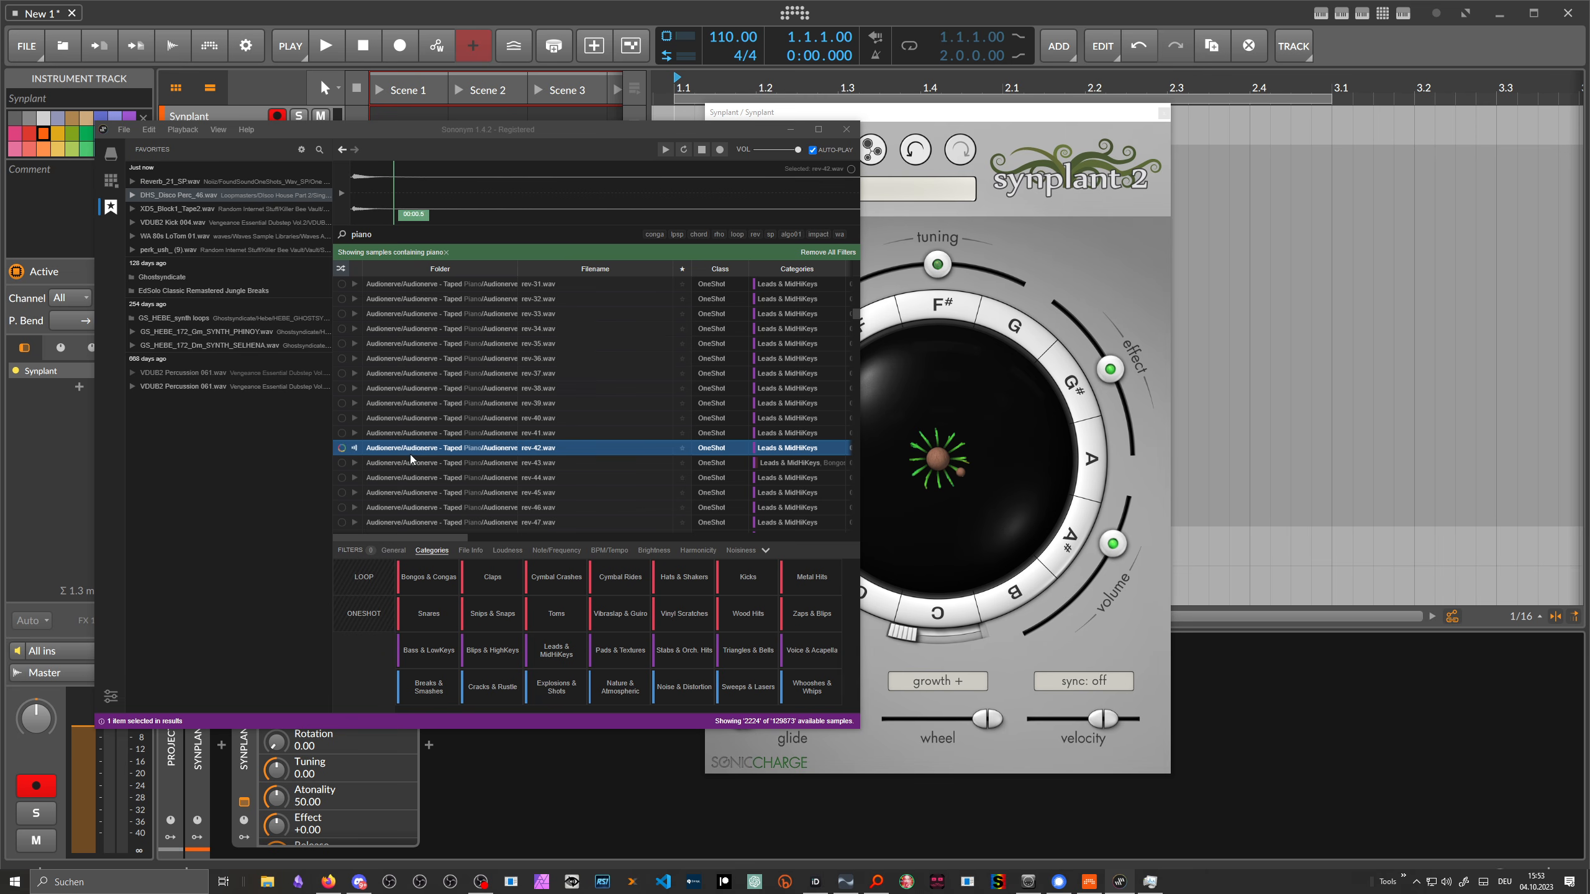
pyautogui.click(409, 463)
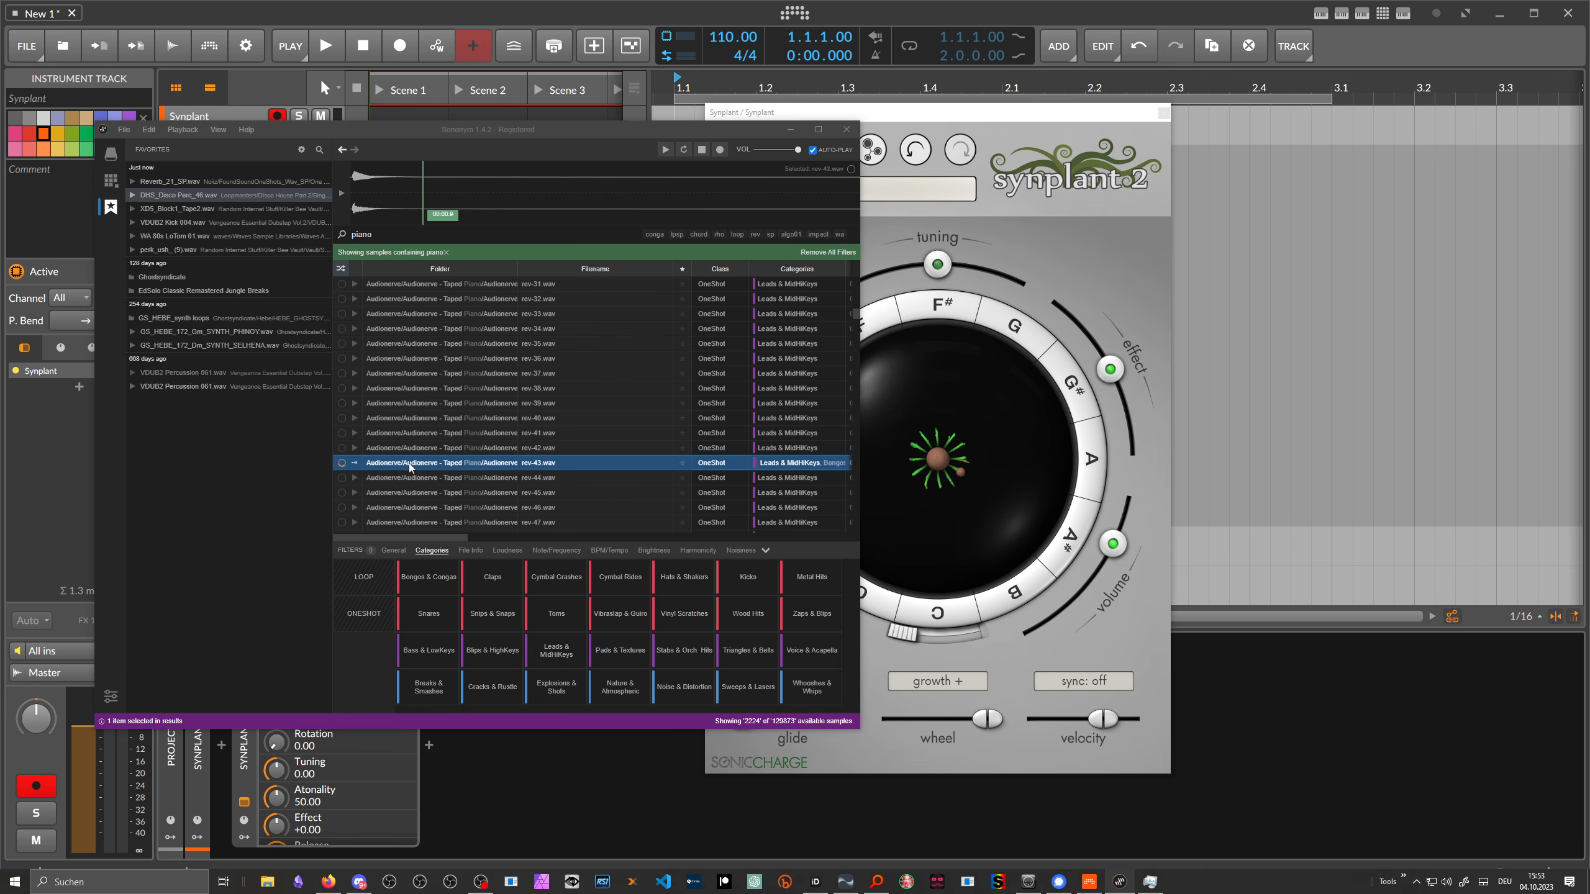
pyautogui.moveTo(390, 466); pyautogui.dragTo(1128, 115)
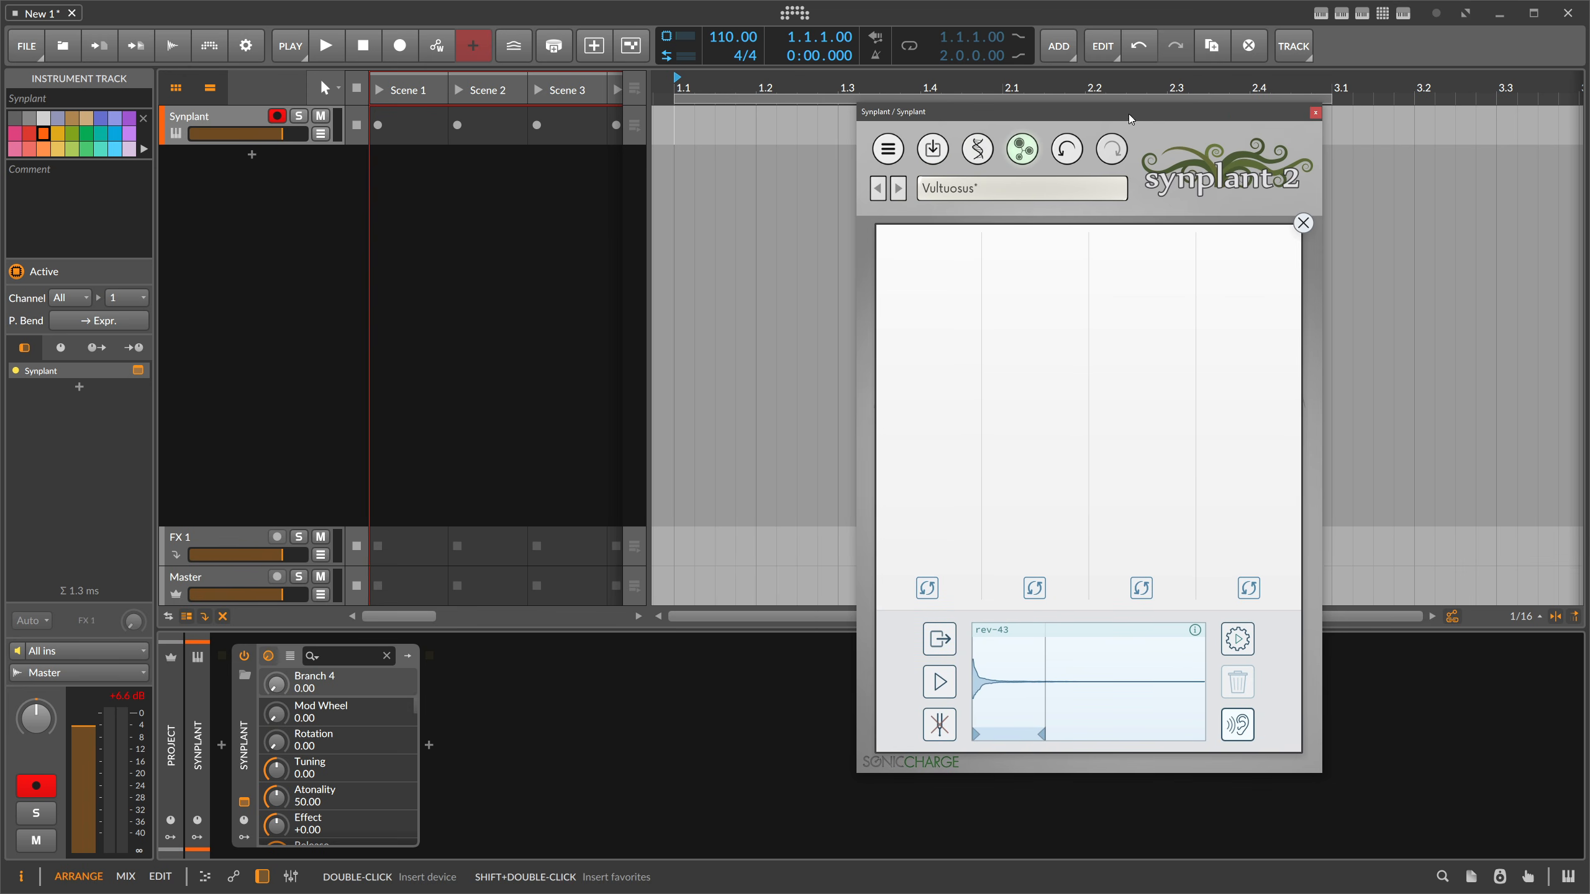
# Preview the loaded rev-43 sample and start generating patches from it with Genopatch.
pyautogui.click(940, 682)
pyautogui.click(1238, 639)
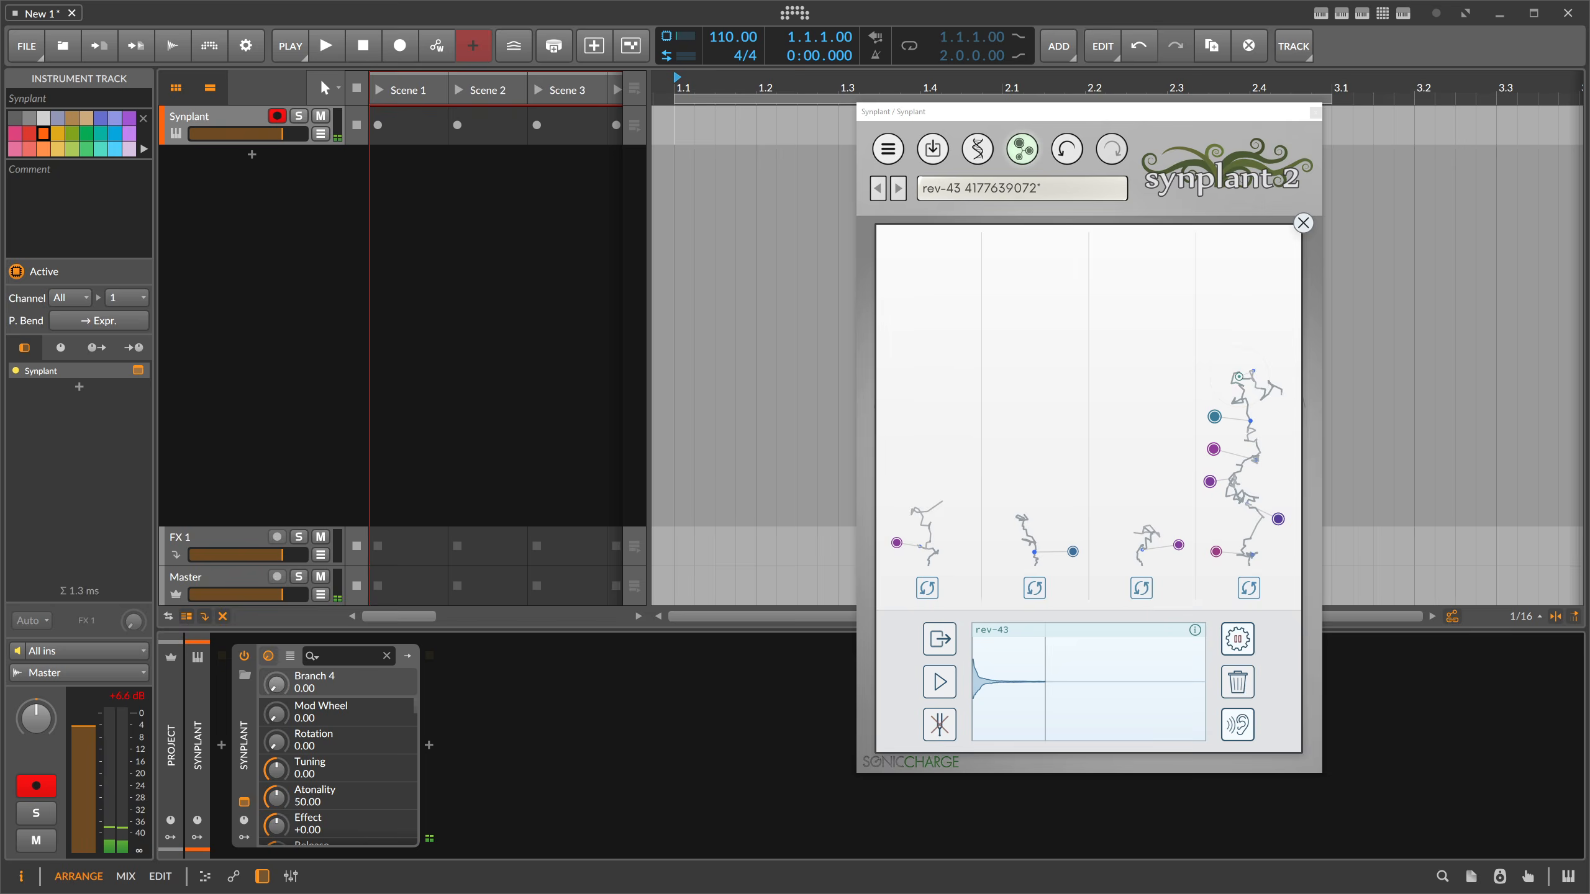
# Check the CPU load in Task Manager while Genopatch runs, and stop the patch generation.
pyautogui.hotkey('ctrl', 'shift', 'Escape')
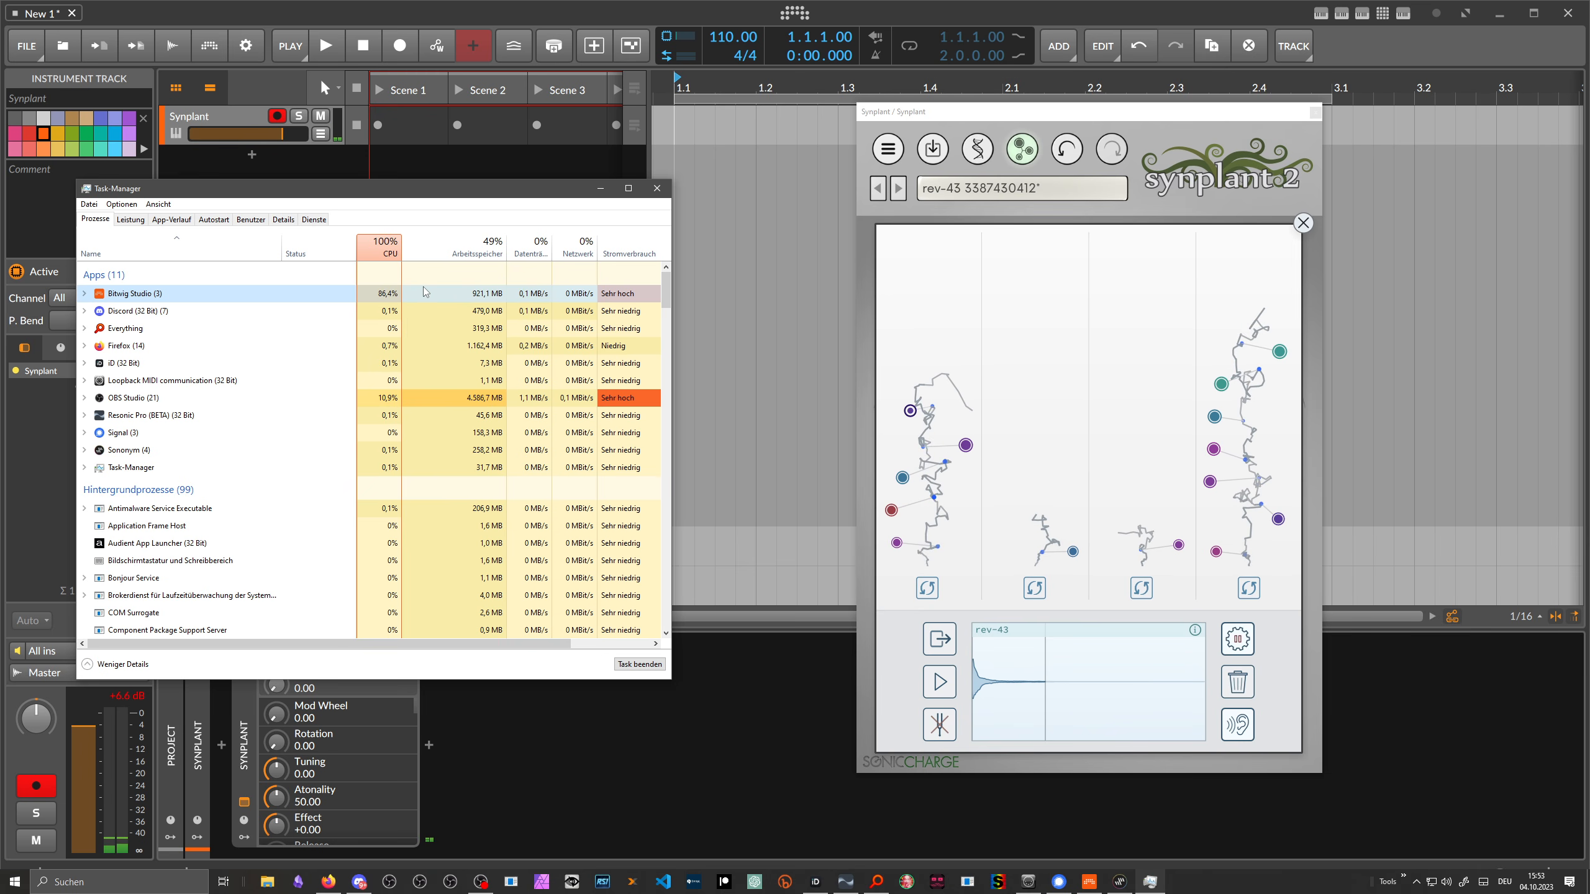
pyautogui.click(600, 188)
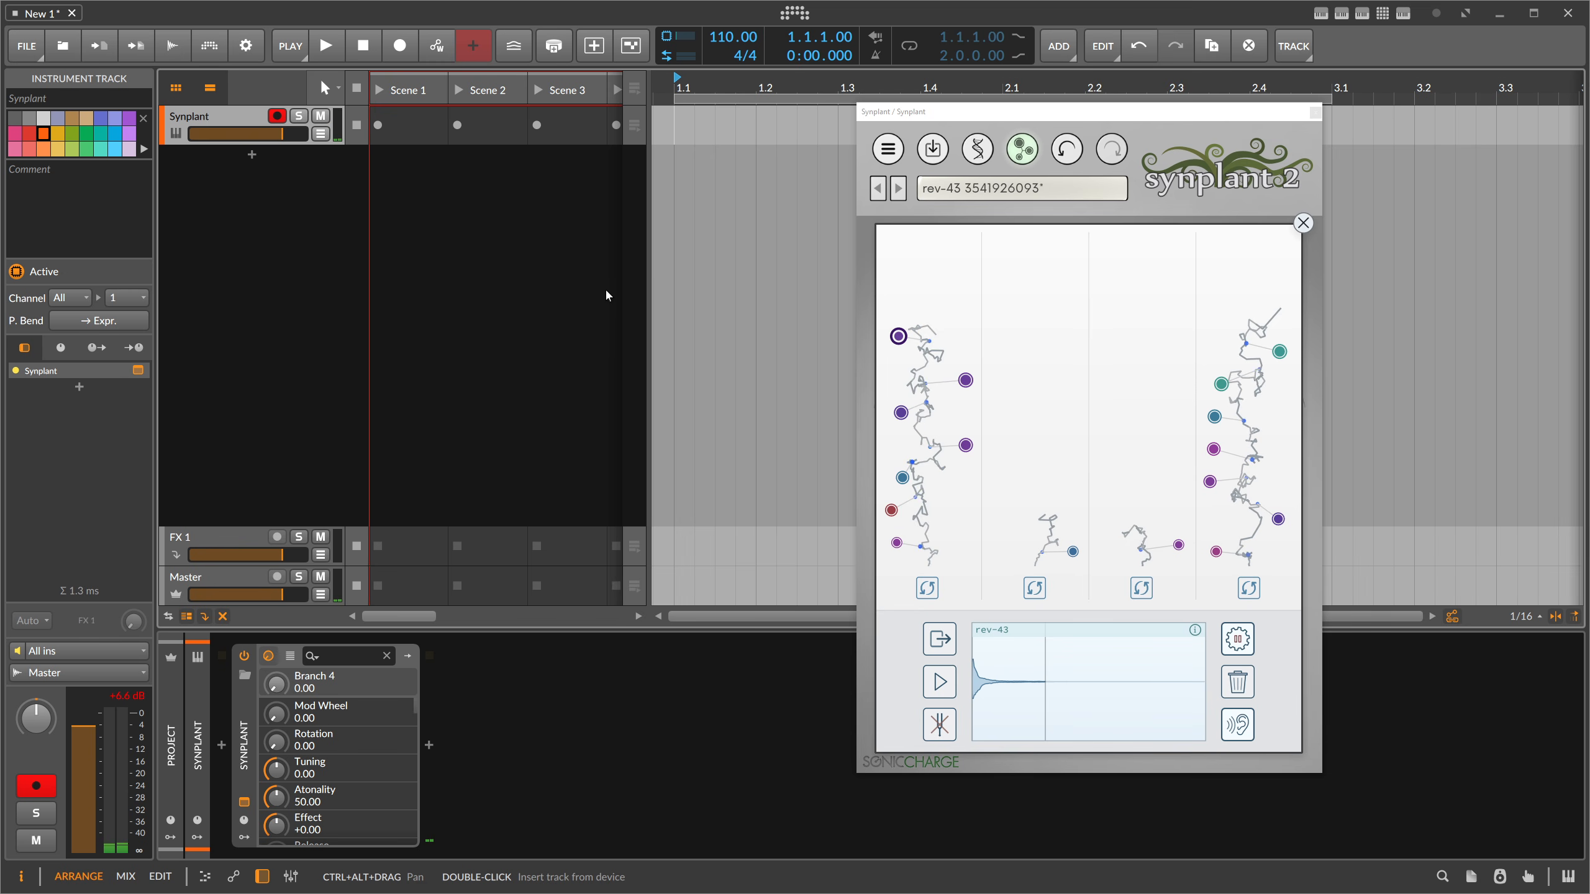
pyautogui.click(1238, 639)
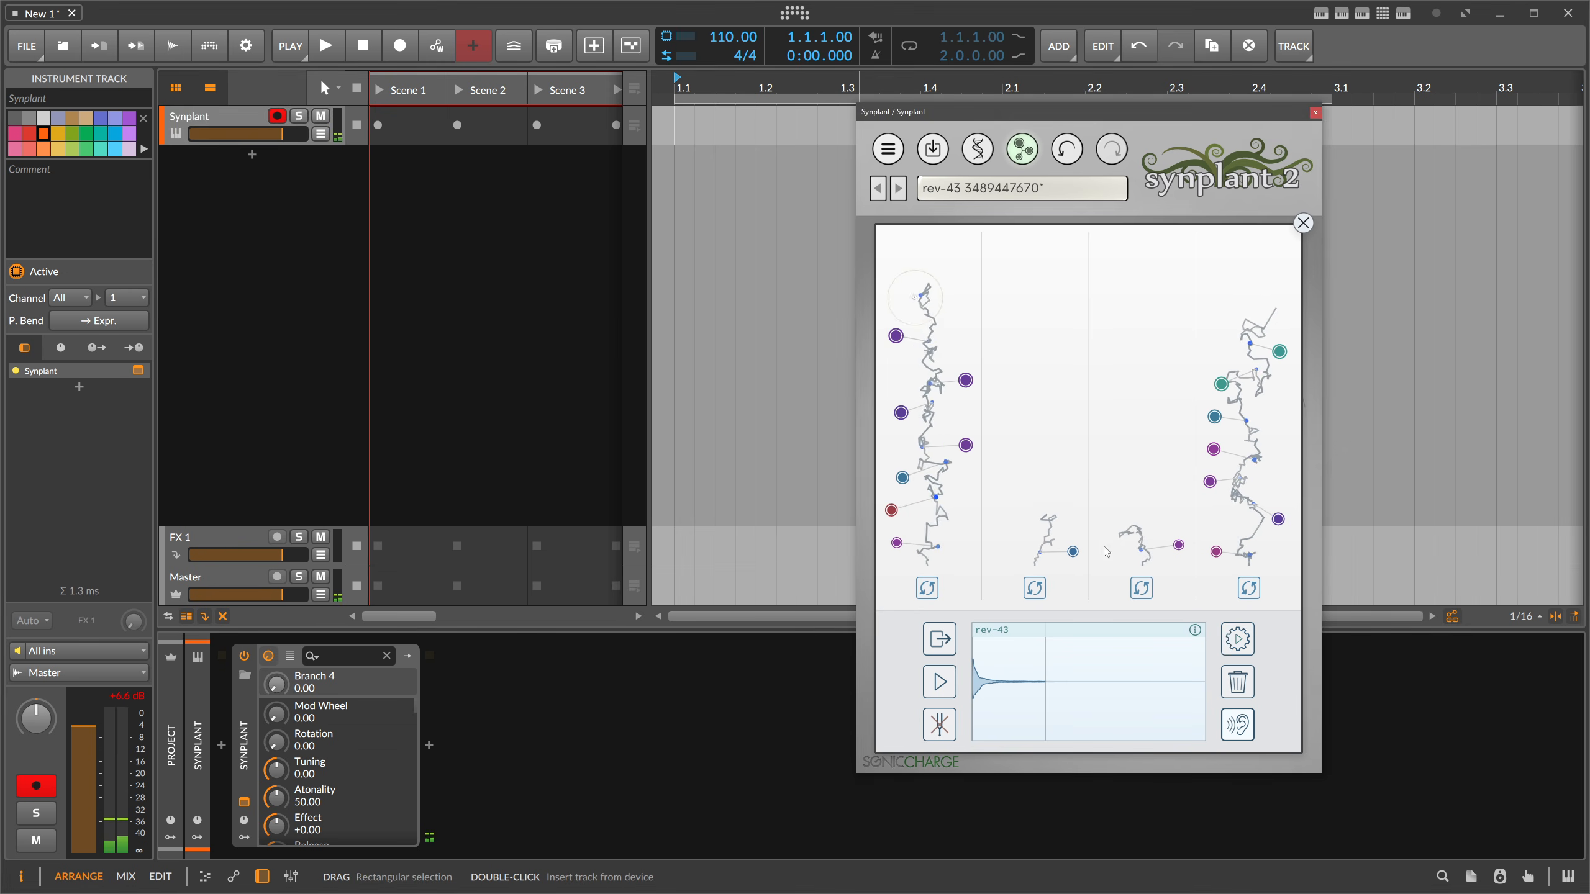
# Audition the first strand's patches from oldest to newest, keep the topmost one selected, and play the source sample for comparison.
pyautogui.click(897, 543)
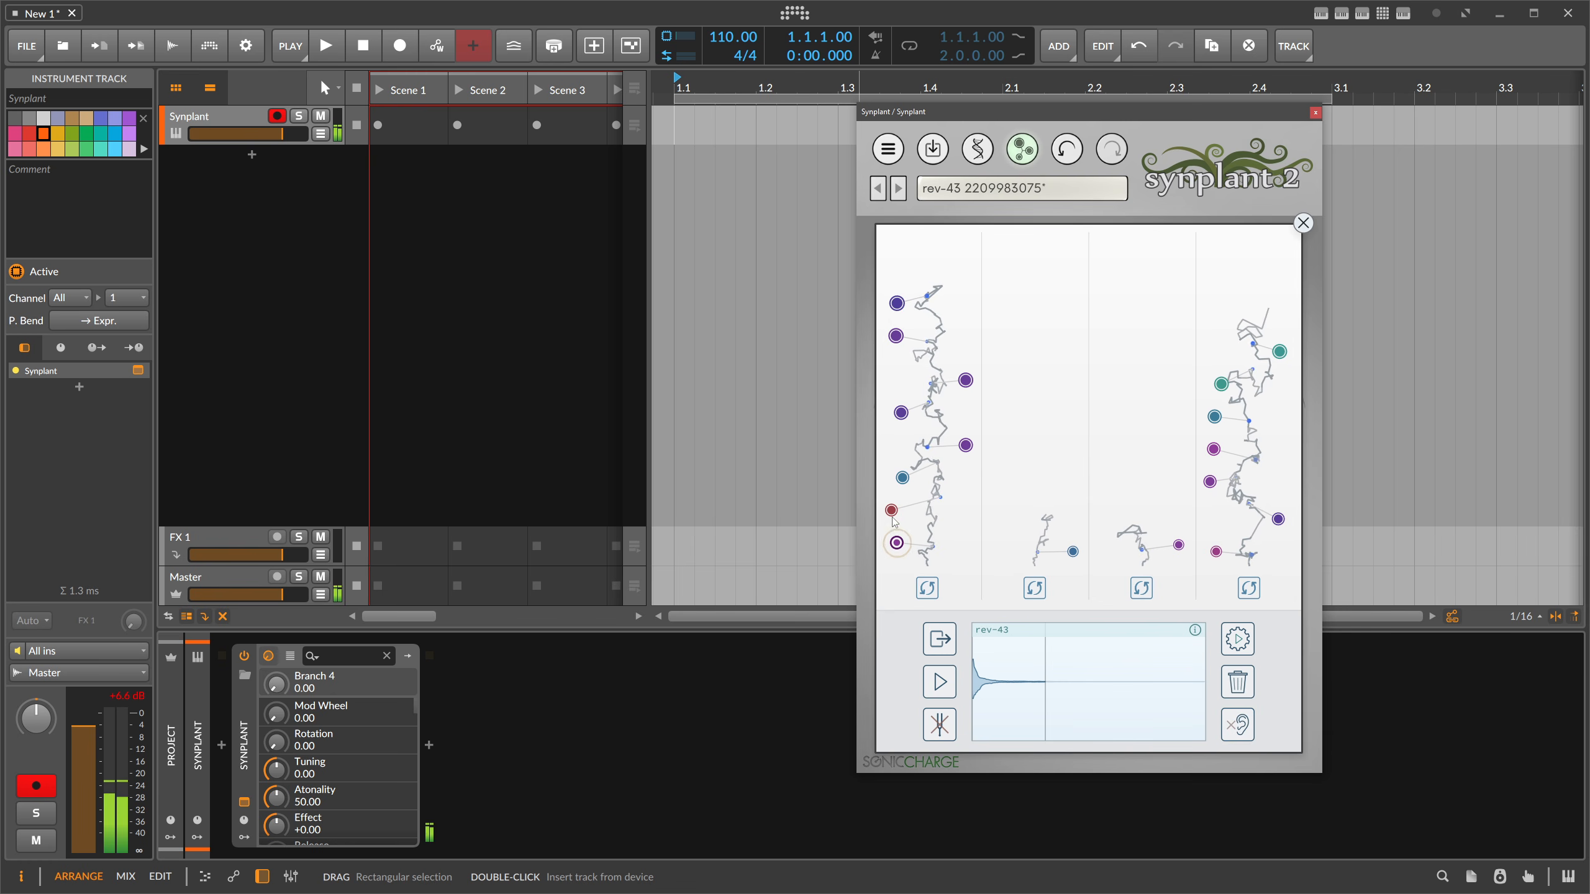
pyautogui.click(891, 511)
pyautogui.click(901, 477)
pyautogui.click(965, 445)
pyautogui.click(900, 412)
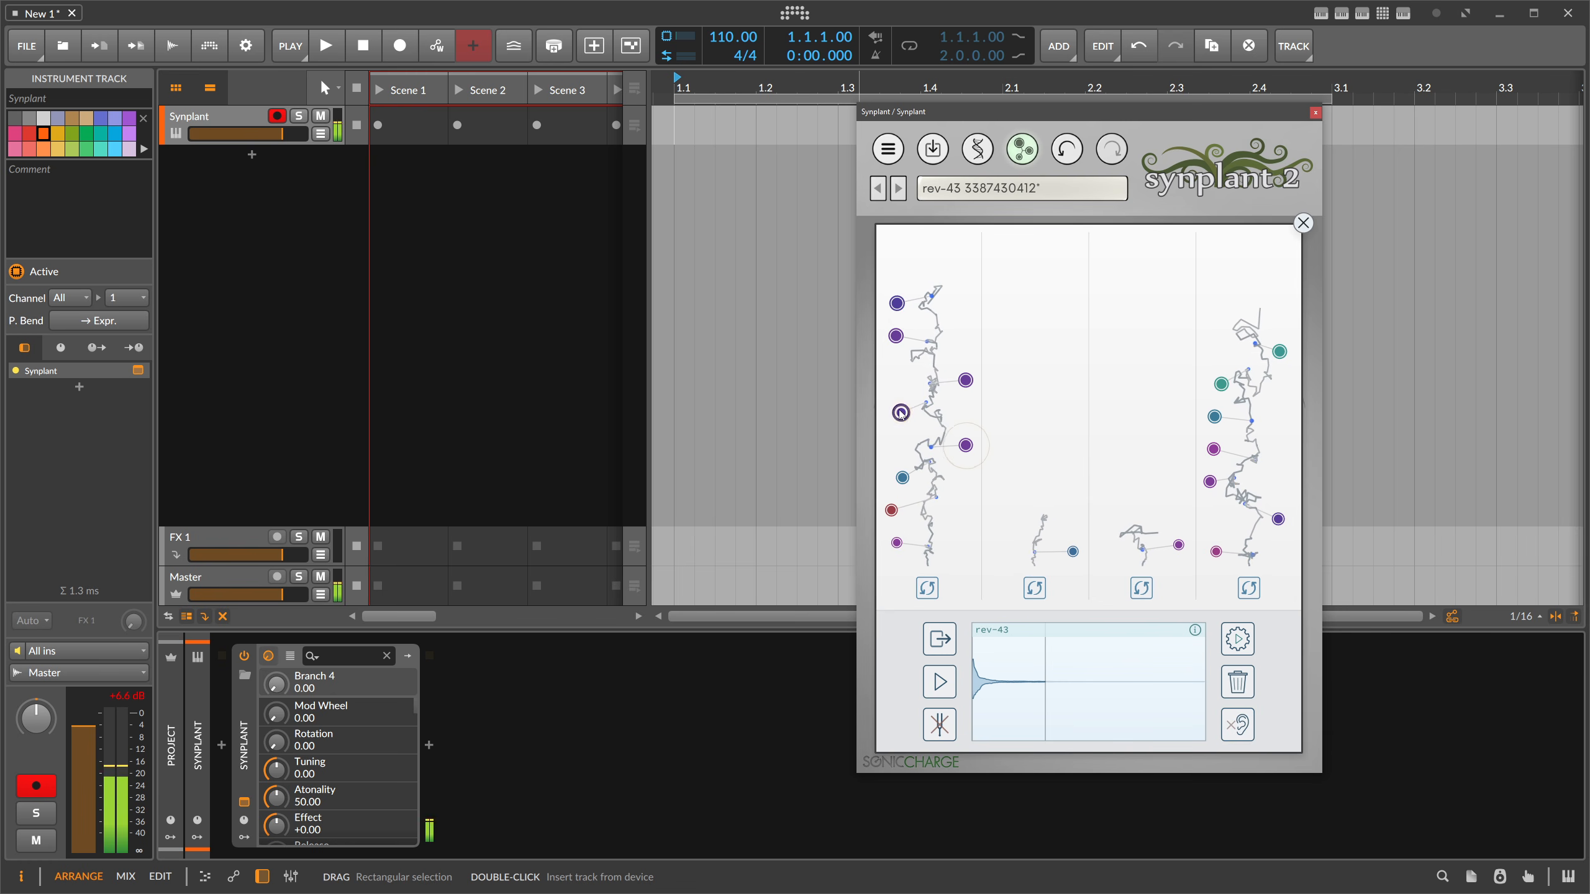
pyautogui.click(966, 380)
pyautogui.click(896, 336)
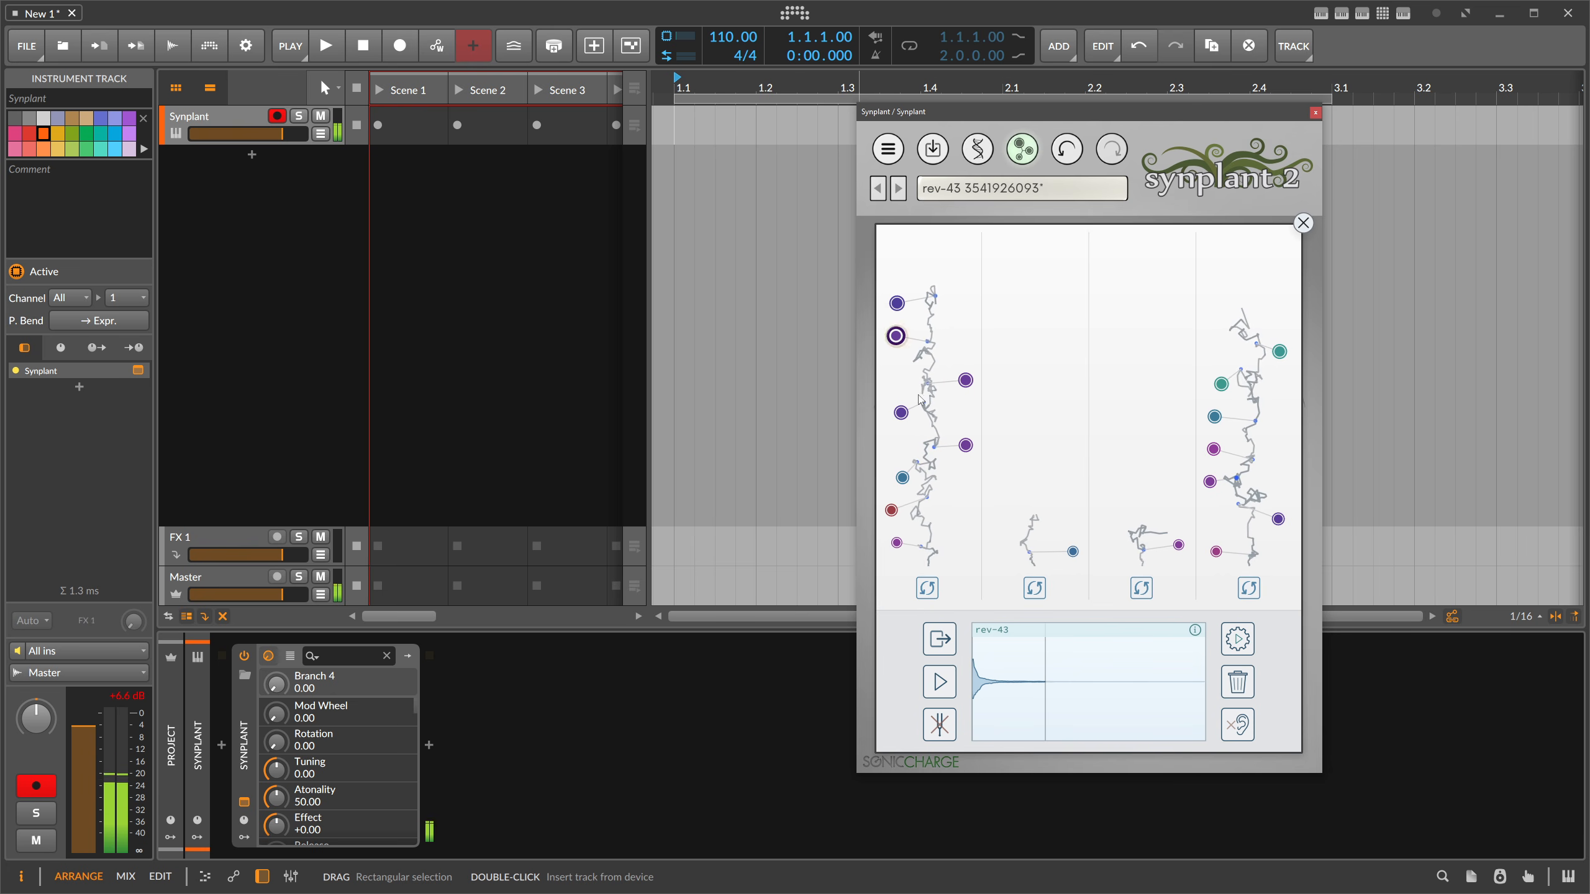
pyautogui.click(897, 303)
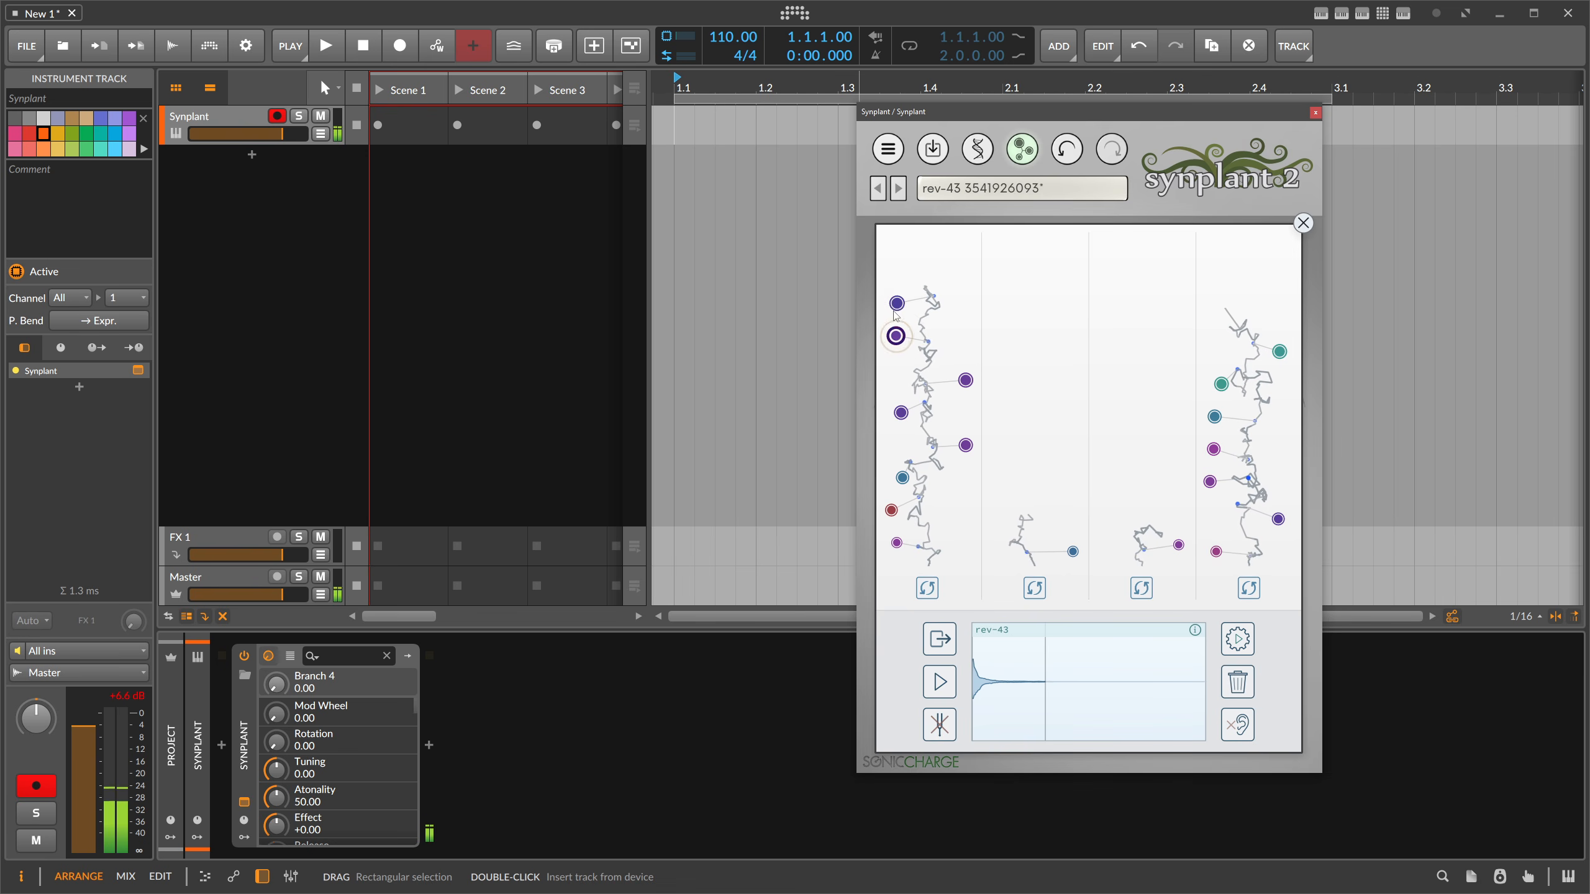
pyautogui.click(939, 681)
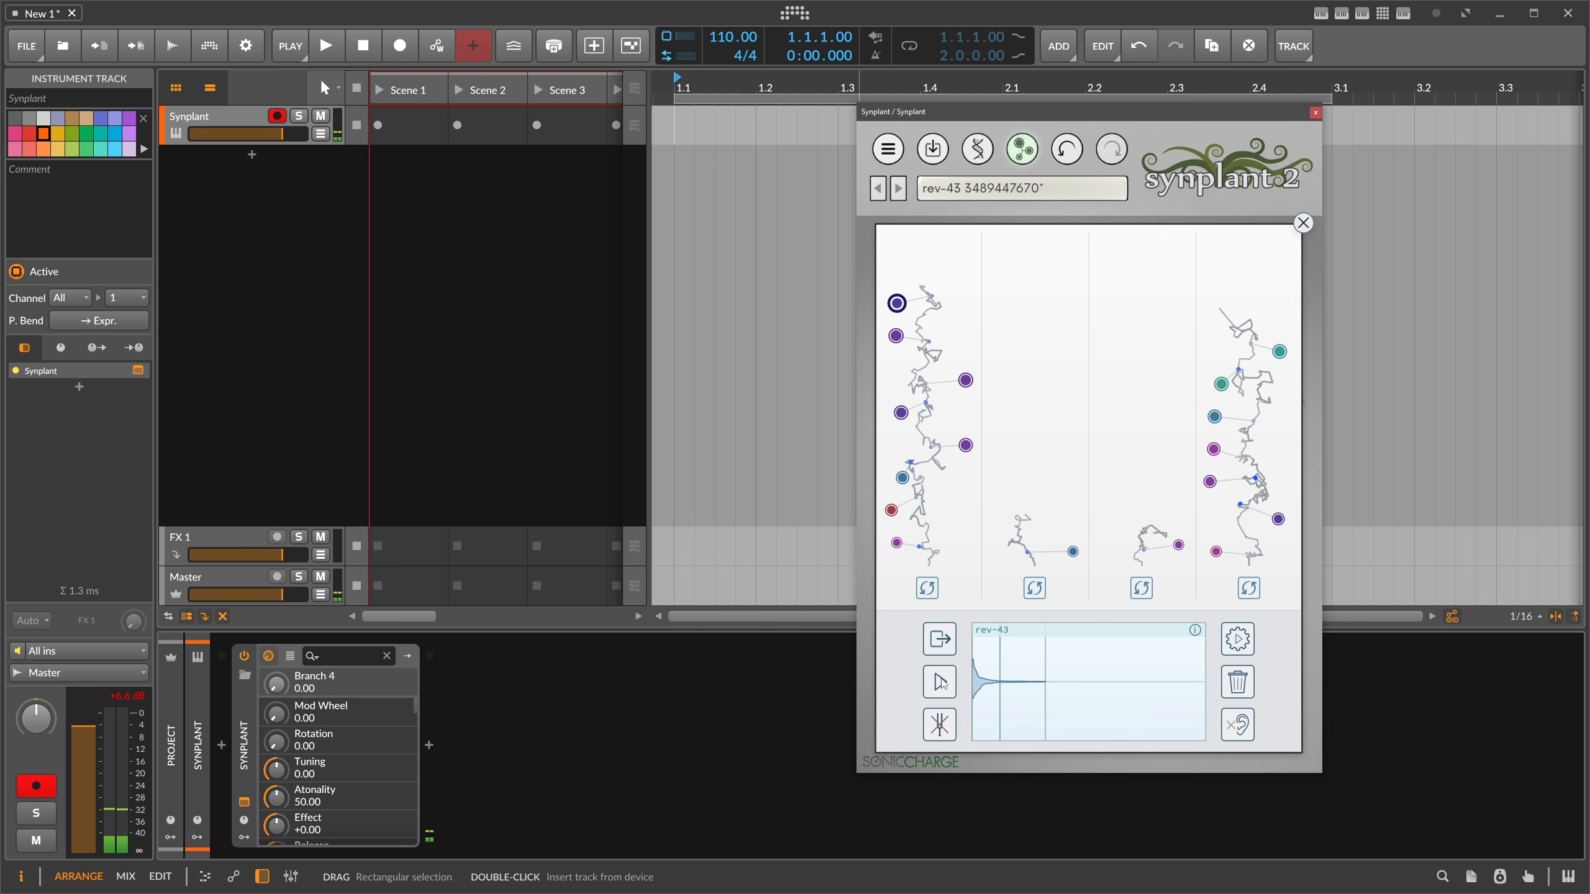
# Close the Genopatch view and set the velocity sensitivity to about 79.
pyautogui.click(1302, 223)
pyautogui.moveTo(1236, 718); pyautogui.dragTo(1287, 725)
# Run Correct Tuning twice on the patch and normalize its volume.
pyautogui.click(889, 150)
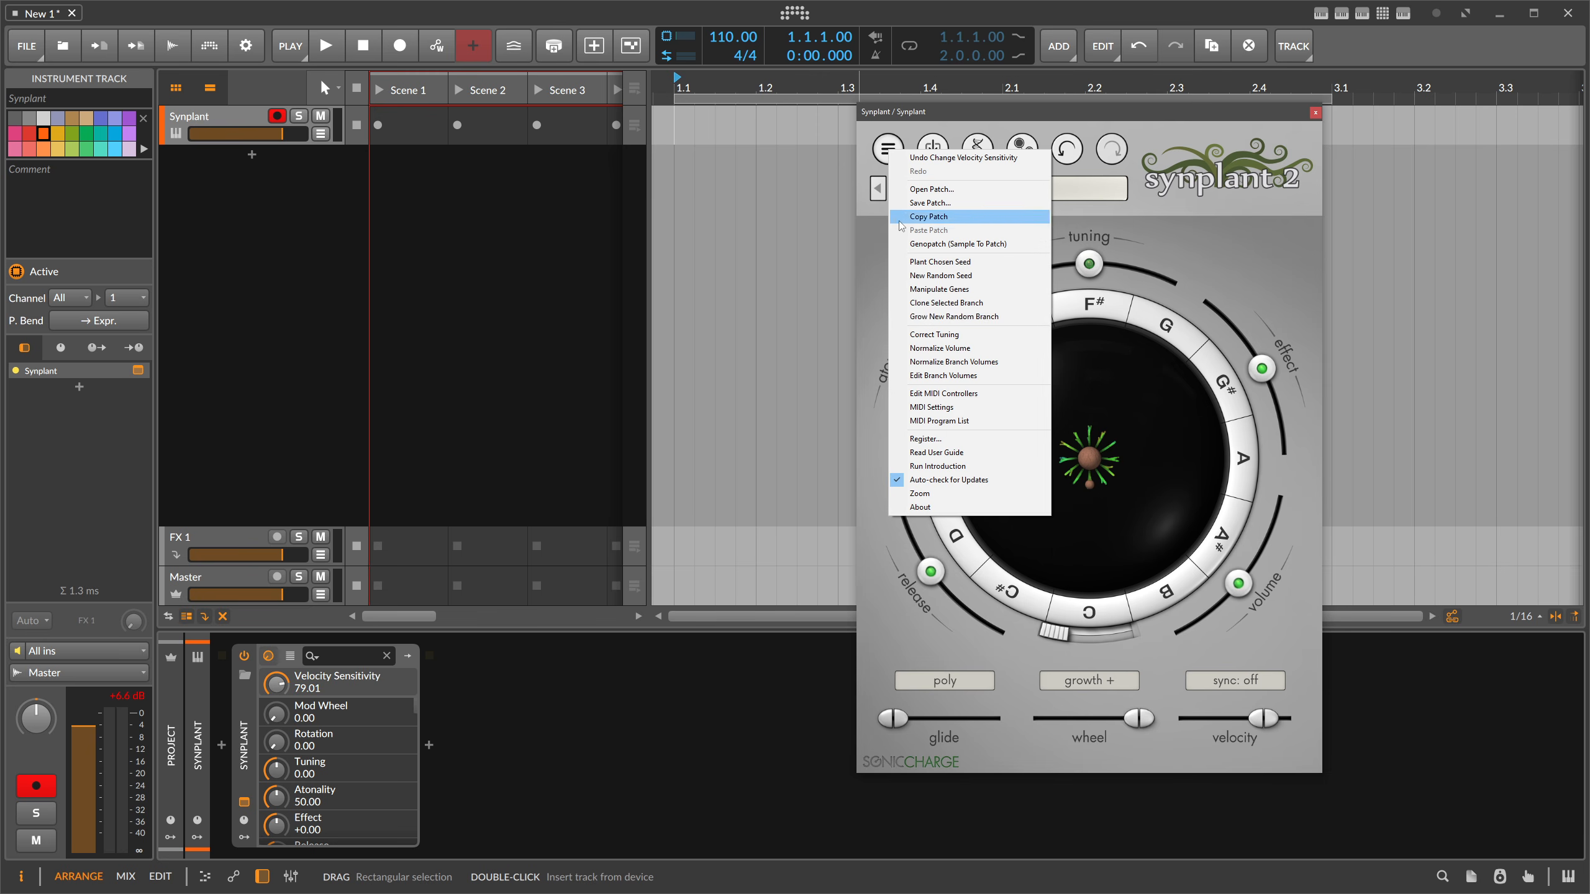
pyautogui.click(932, 339)
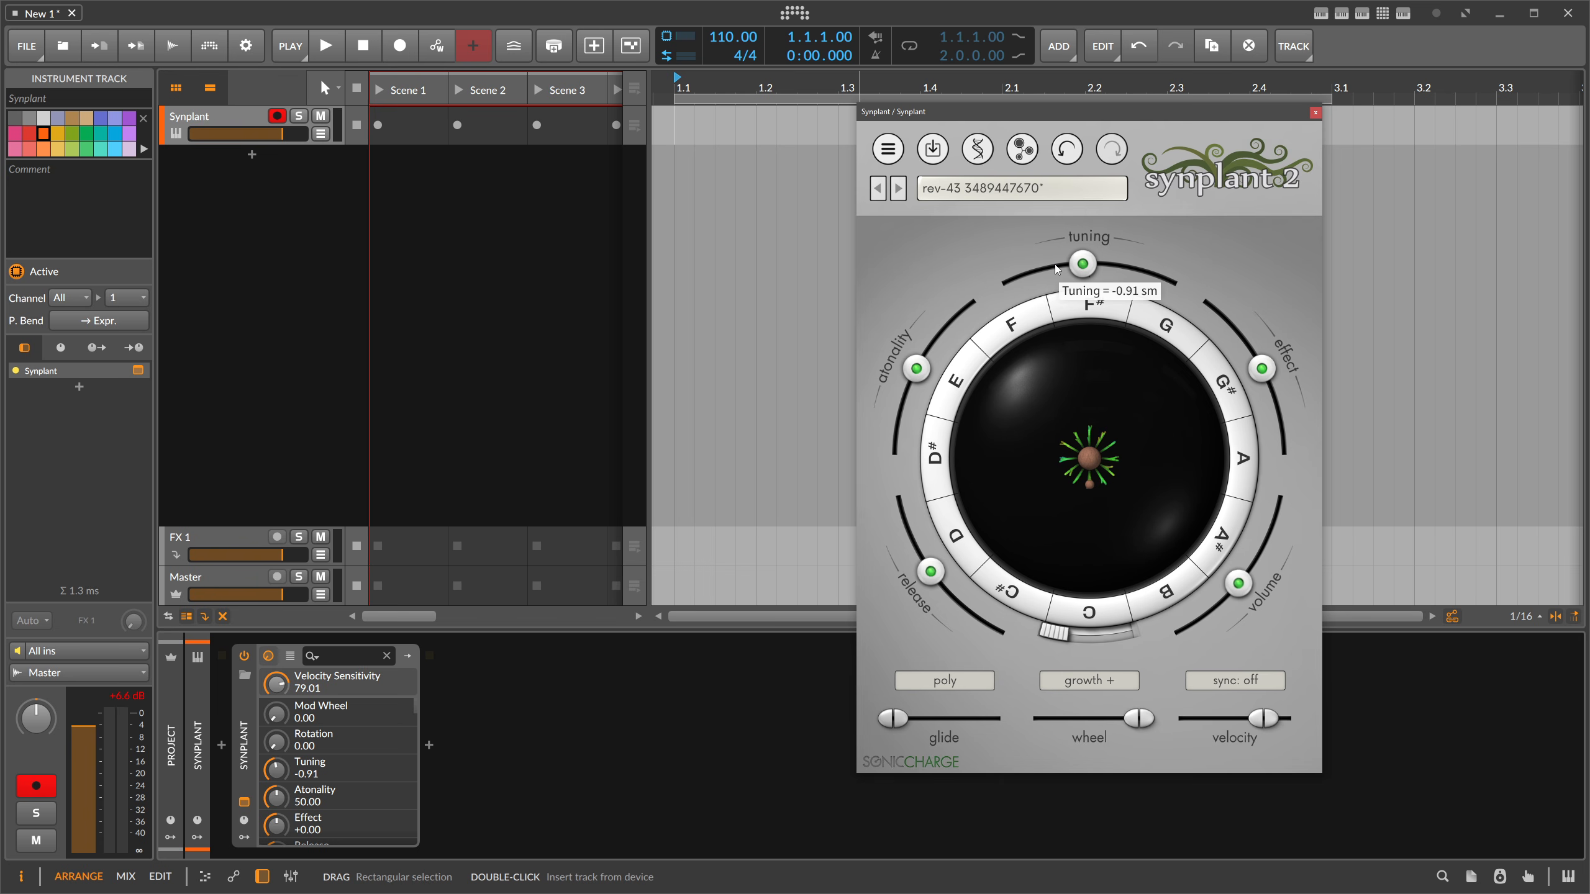
pyautogui.click(888, 150)
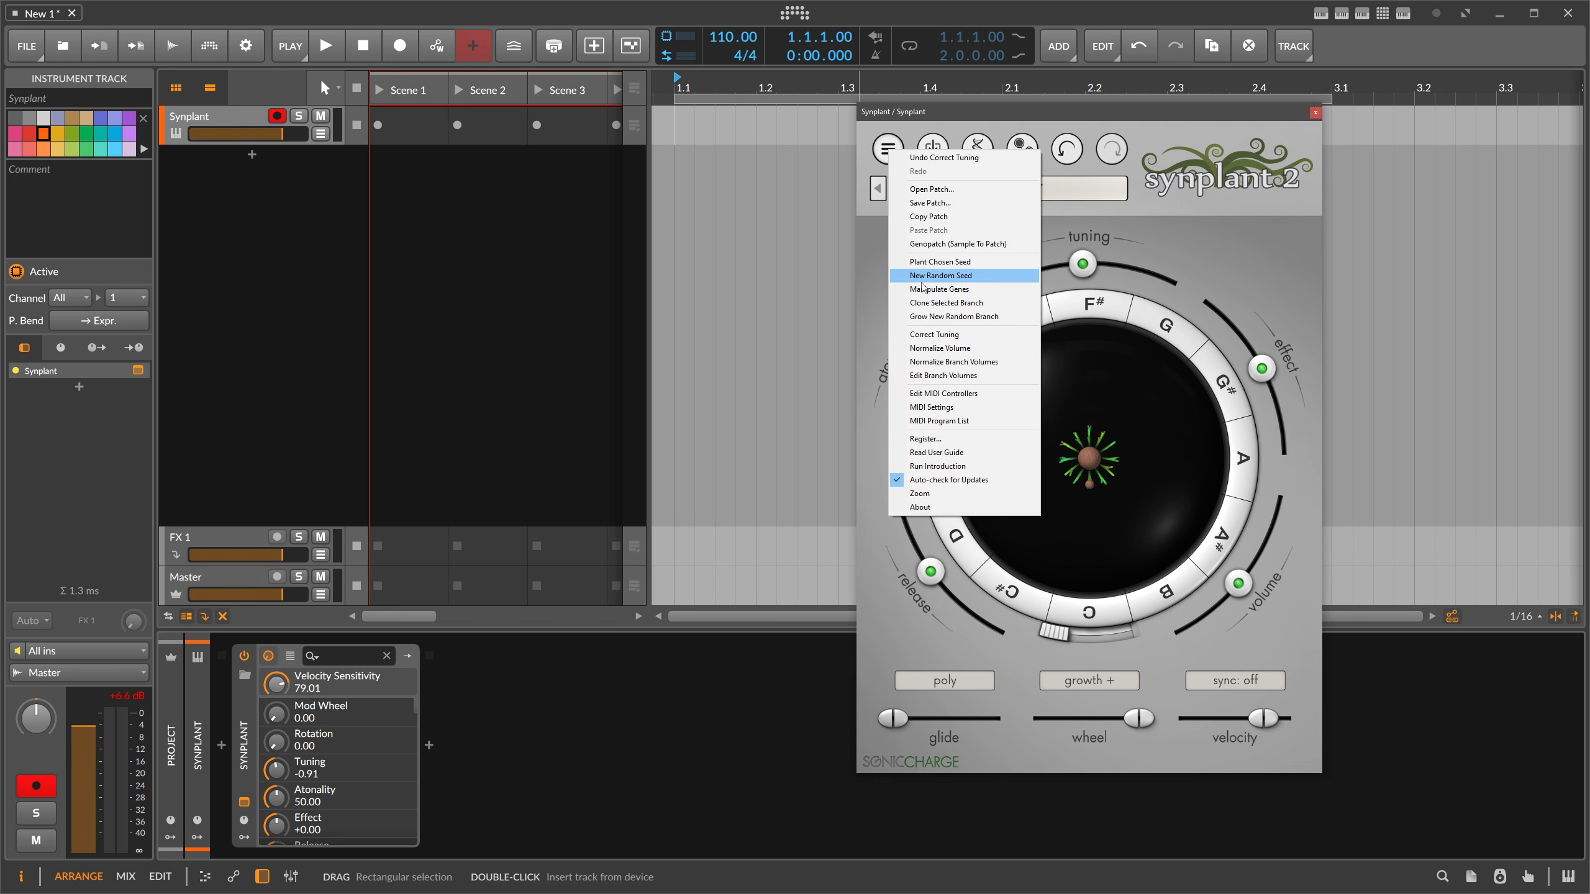
pyautogui.click(932, 335)
pyautogui.click(889, 150)
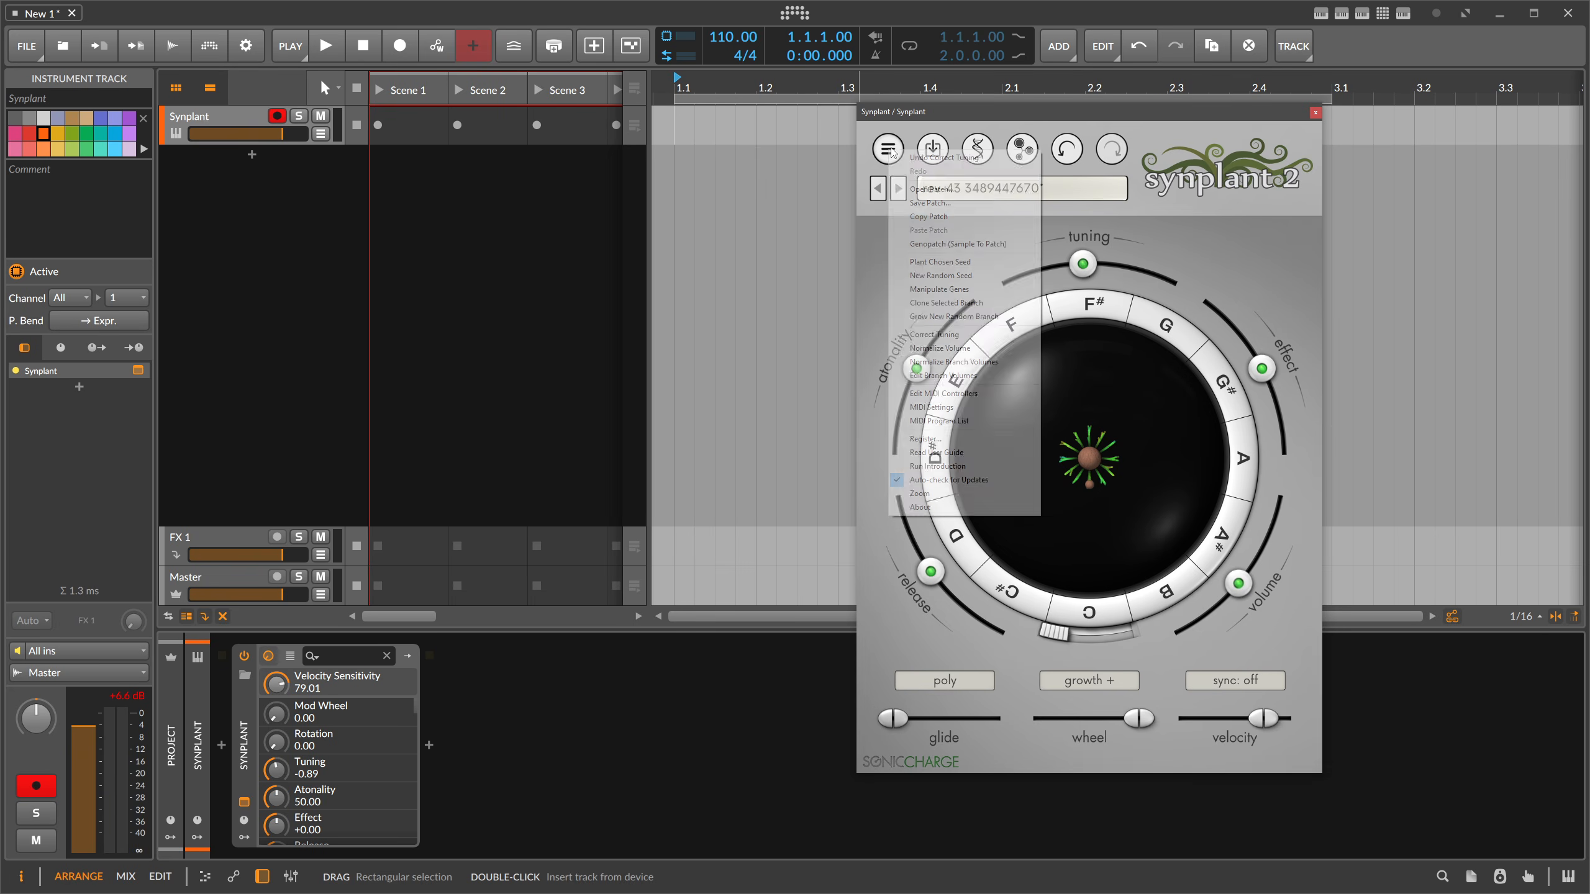
pyautogui.click(947, 349)
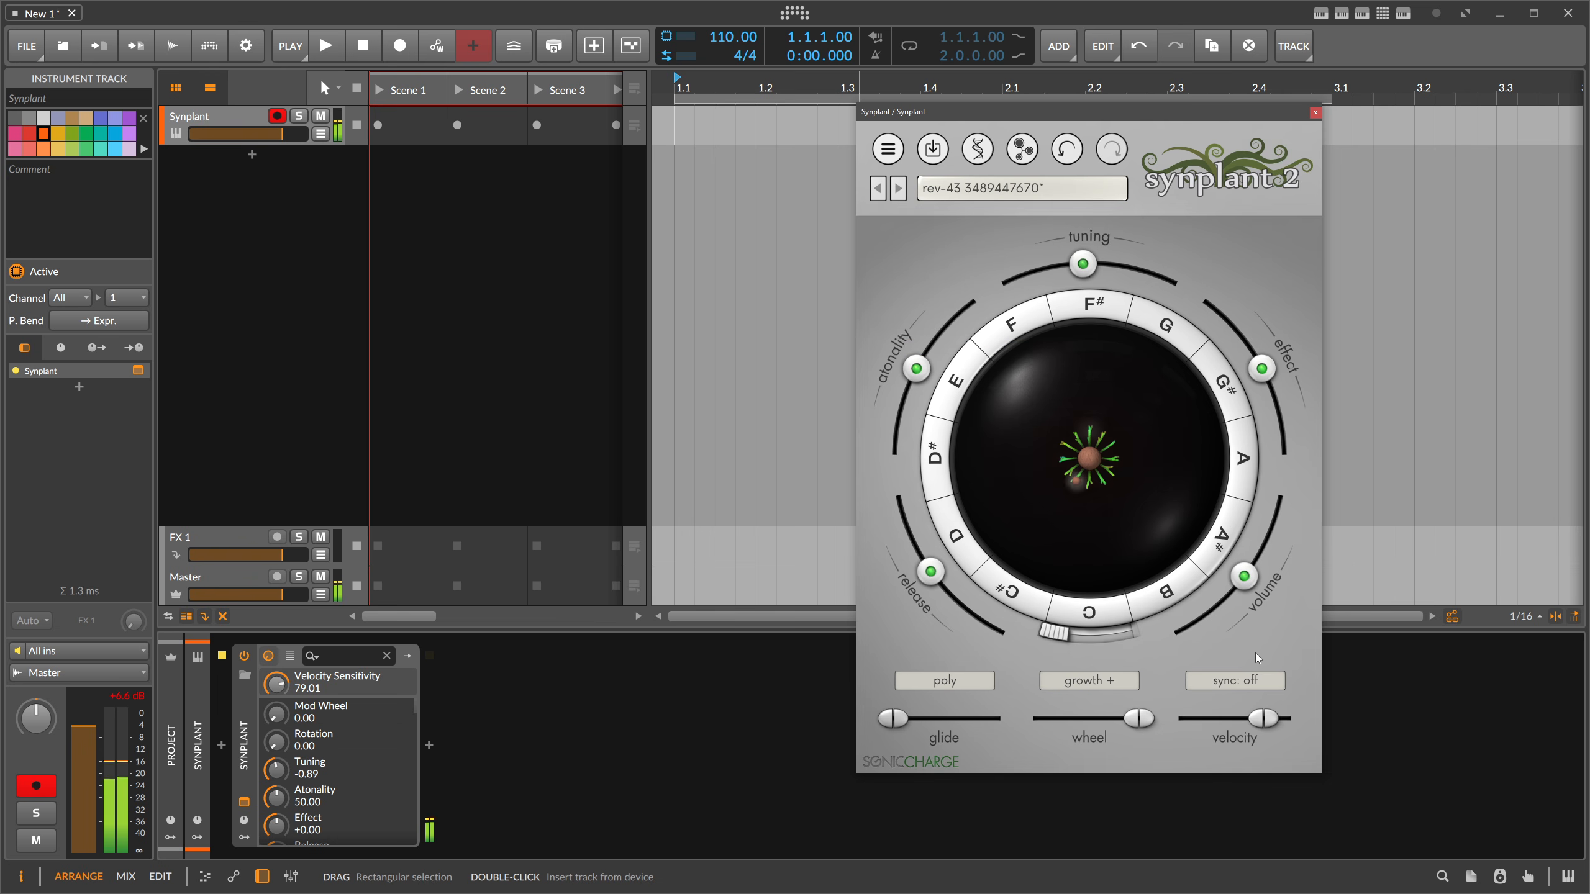
# Lower the velocity sensitivity slightly and set the mod wheel scaling to about 56.
pyautogui.moveTo(1263, 718)
pyautogui.mouseDown()
pyautogui.moveTo(1239, 725)
pyautogui.moveTo(1258, 725)
pyautogui.mouseUp()
pyautogui.moveTo(1139, 719); pyautogui.dragTo(1089, 727)
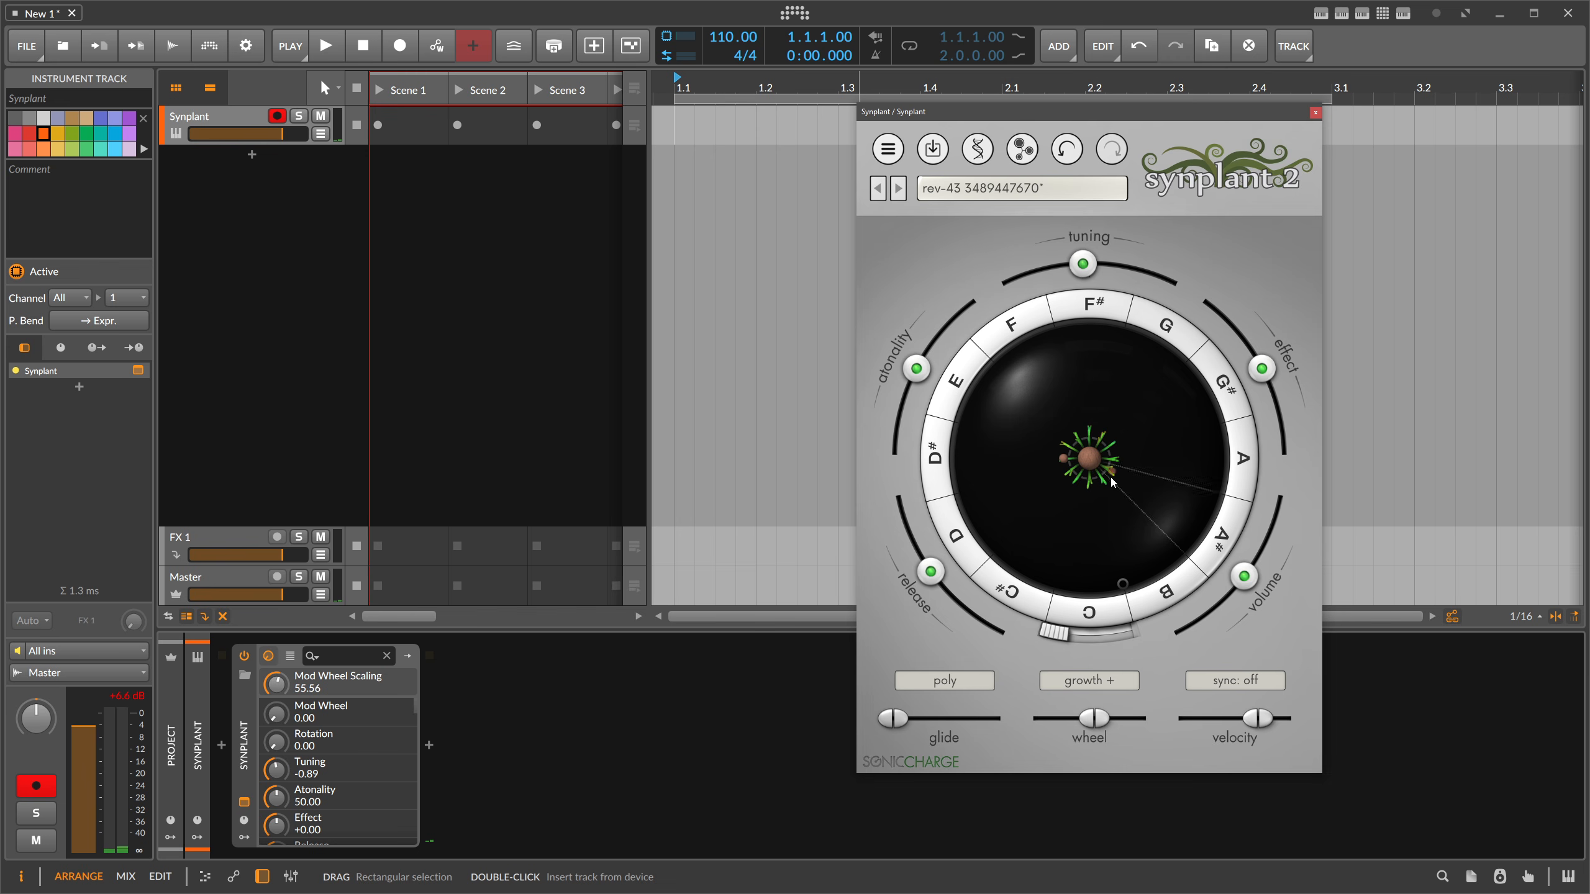
# Insert a Peak Limiter after Synplant in the device chain.
pyautogui.click(429, 745)
pyautogui.write('peak')
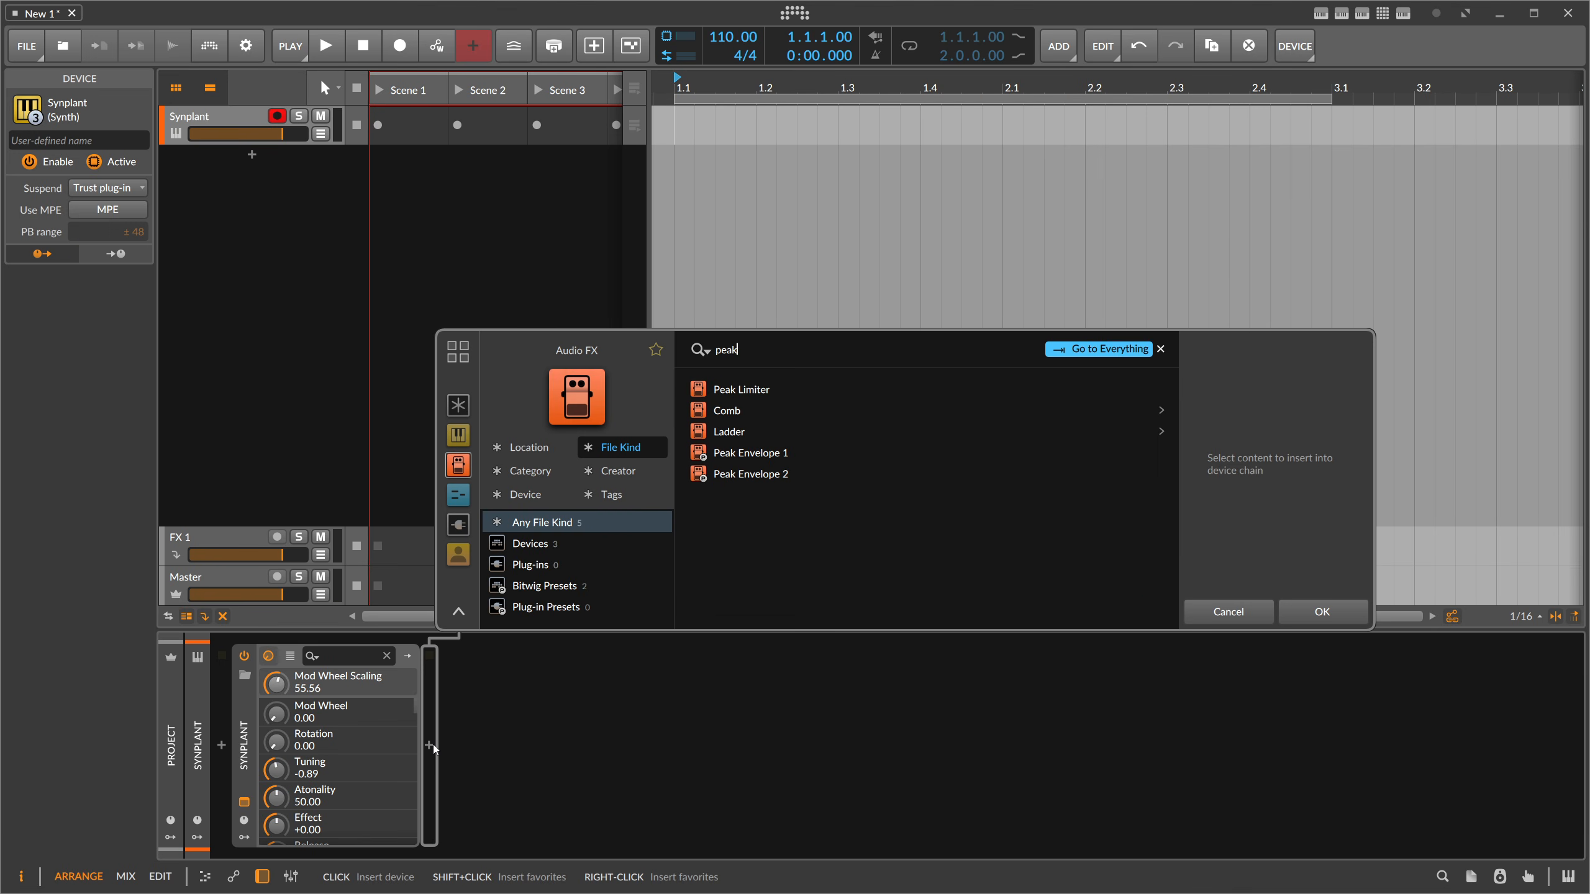
pyautogui.press('Return')
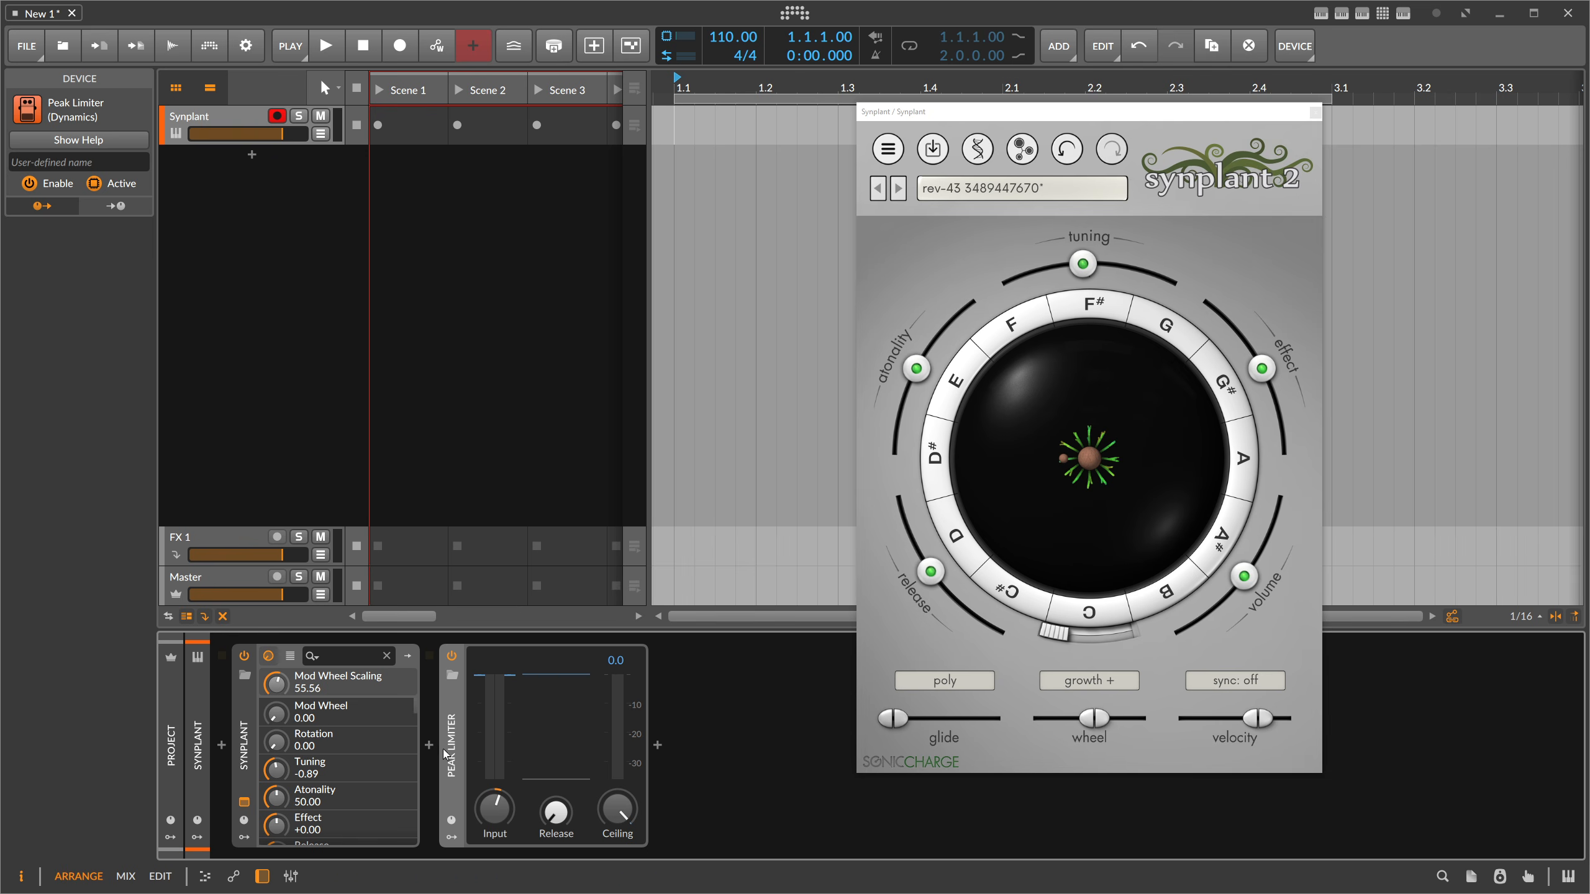
# Insert the SuperMassive Custom Stardust preset between Synplant and the Peak Limiter.
pyautogui.click(429, 745)
pyautogui.write('super')
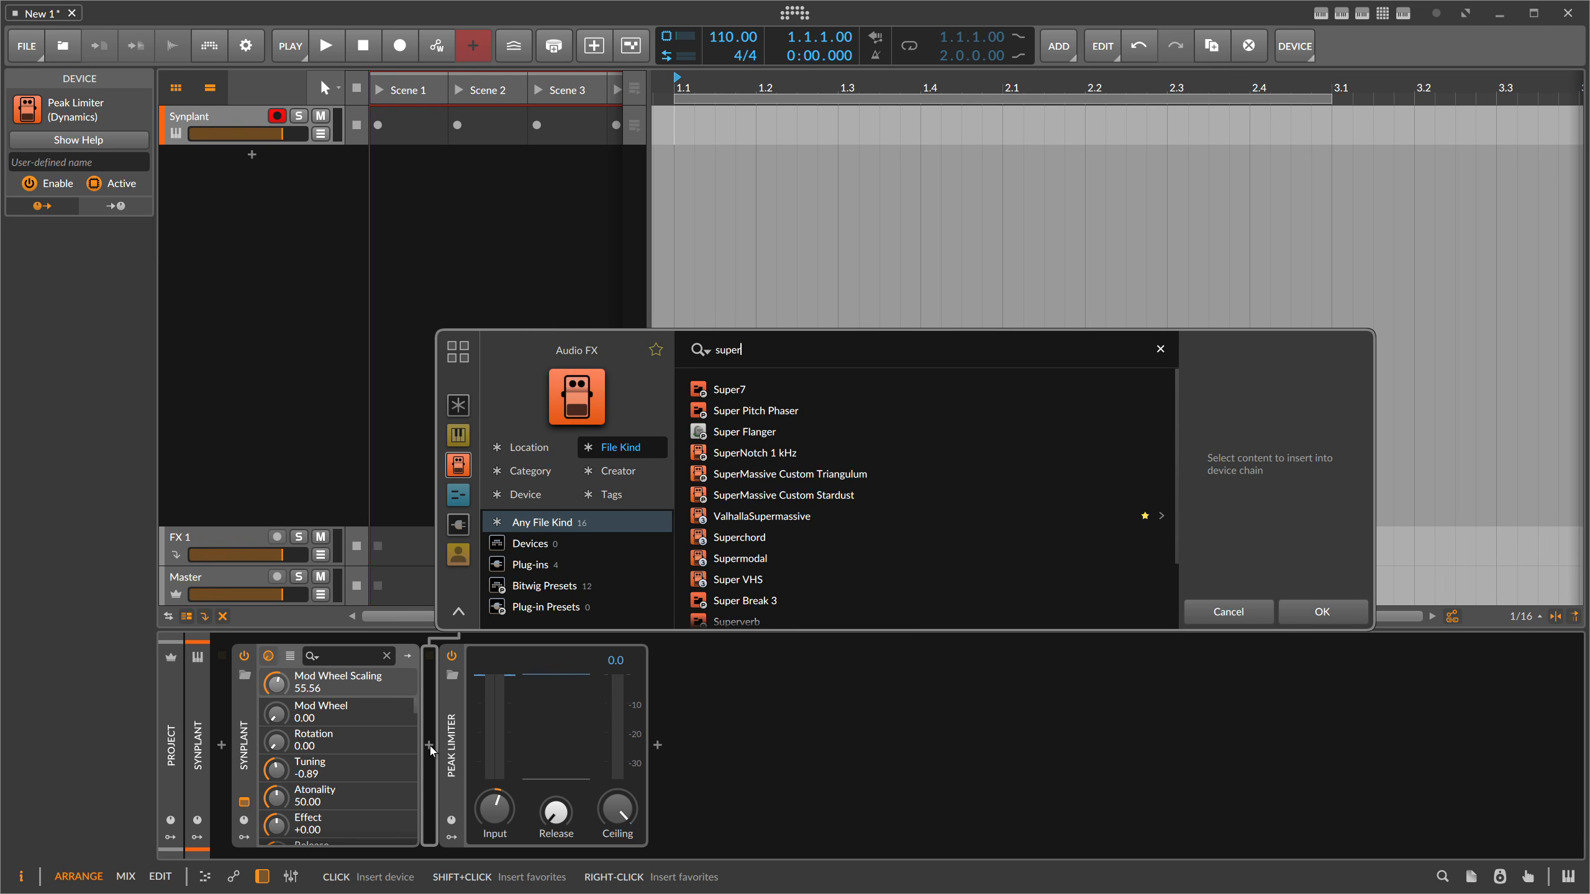
pyautogui.press('Down')
pyautogui.press('Down')
pyautogui.press('Down')
pyautogui.press('Down')
pyautogui.press('Down')
pyautogui.press('Down')
pyautogui.press('Return')
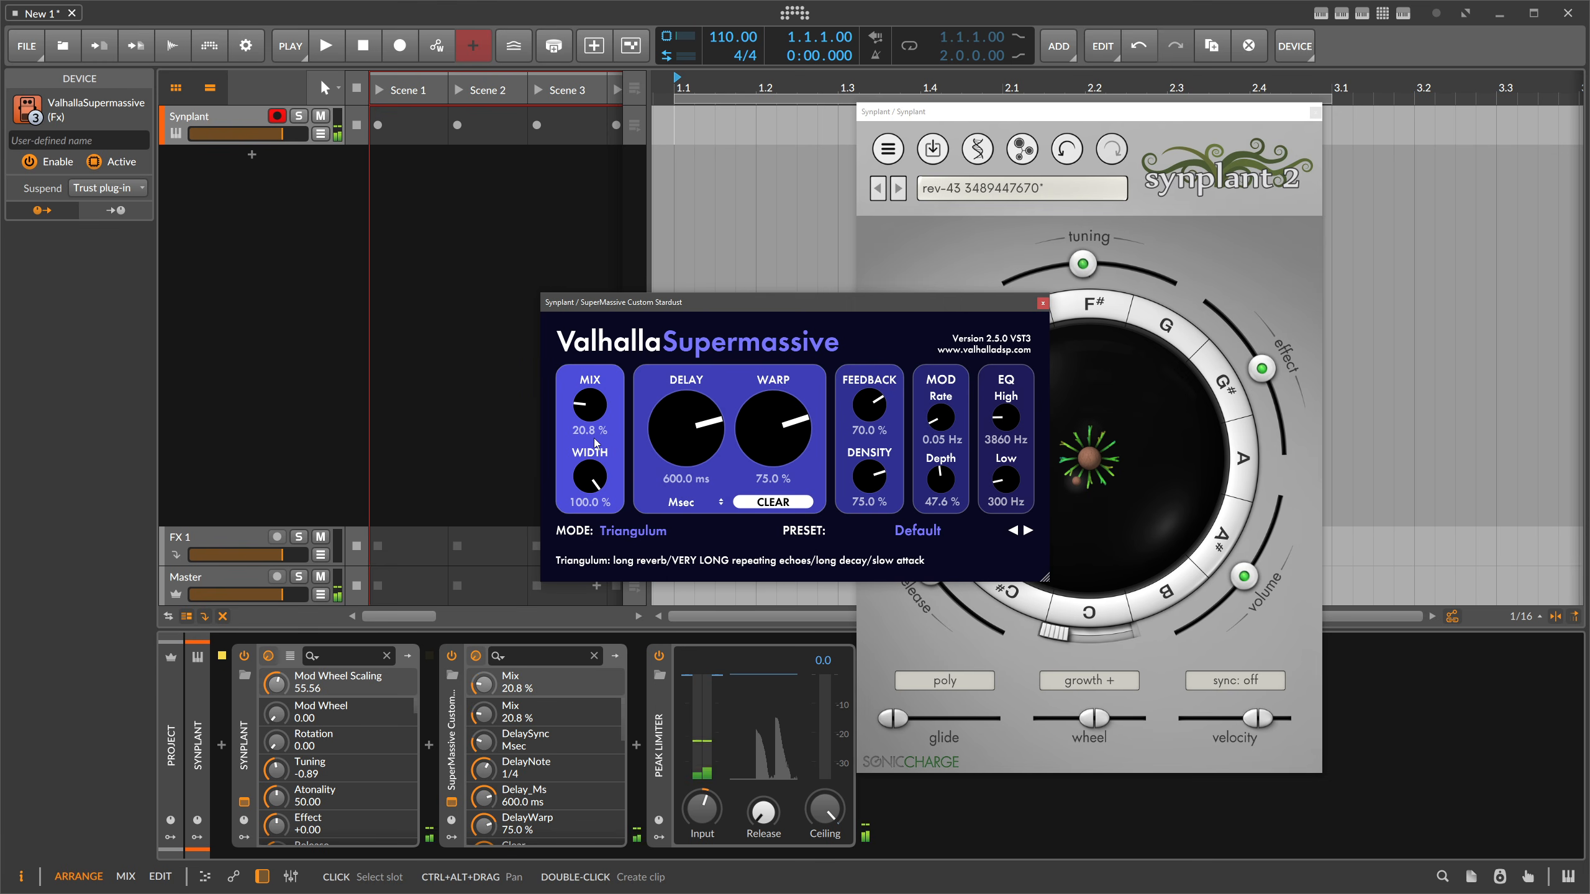
# Raise the Peak Limiter's input gain and close the ValhallaSupermassive window.
pyautogui.moveTo(702, 809); pyautogui.dragTo(702, 788)
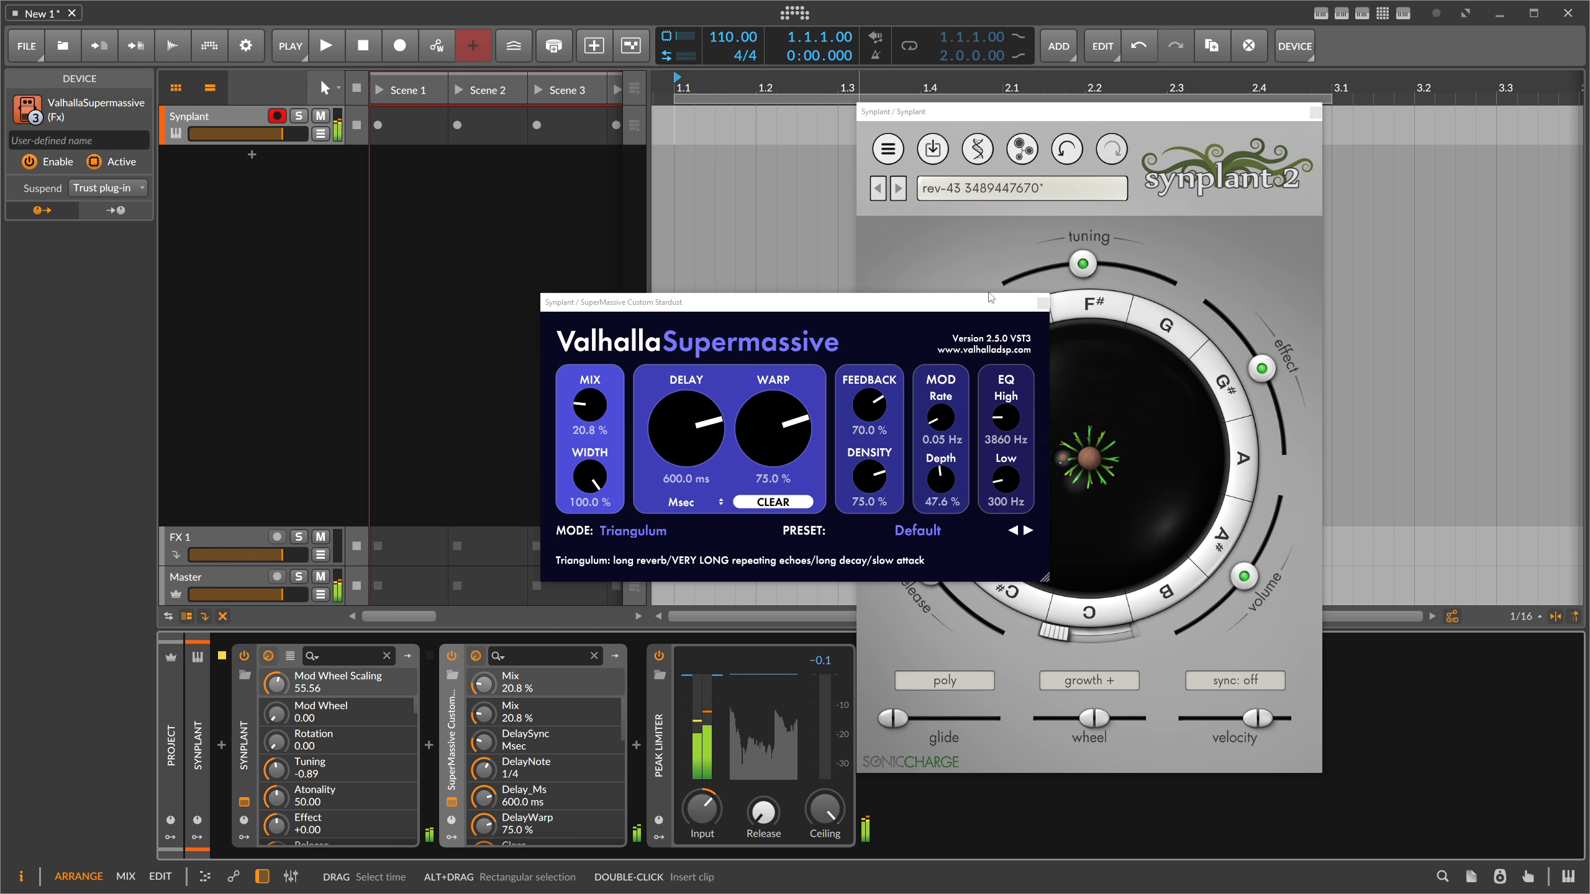
pyautogui.click(1042, 303)
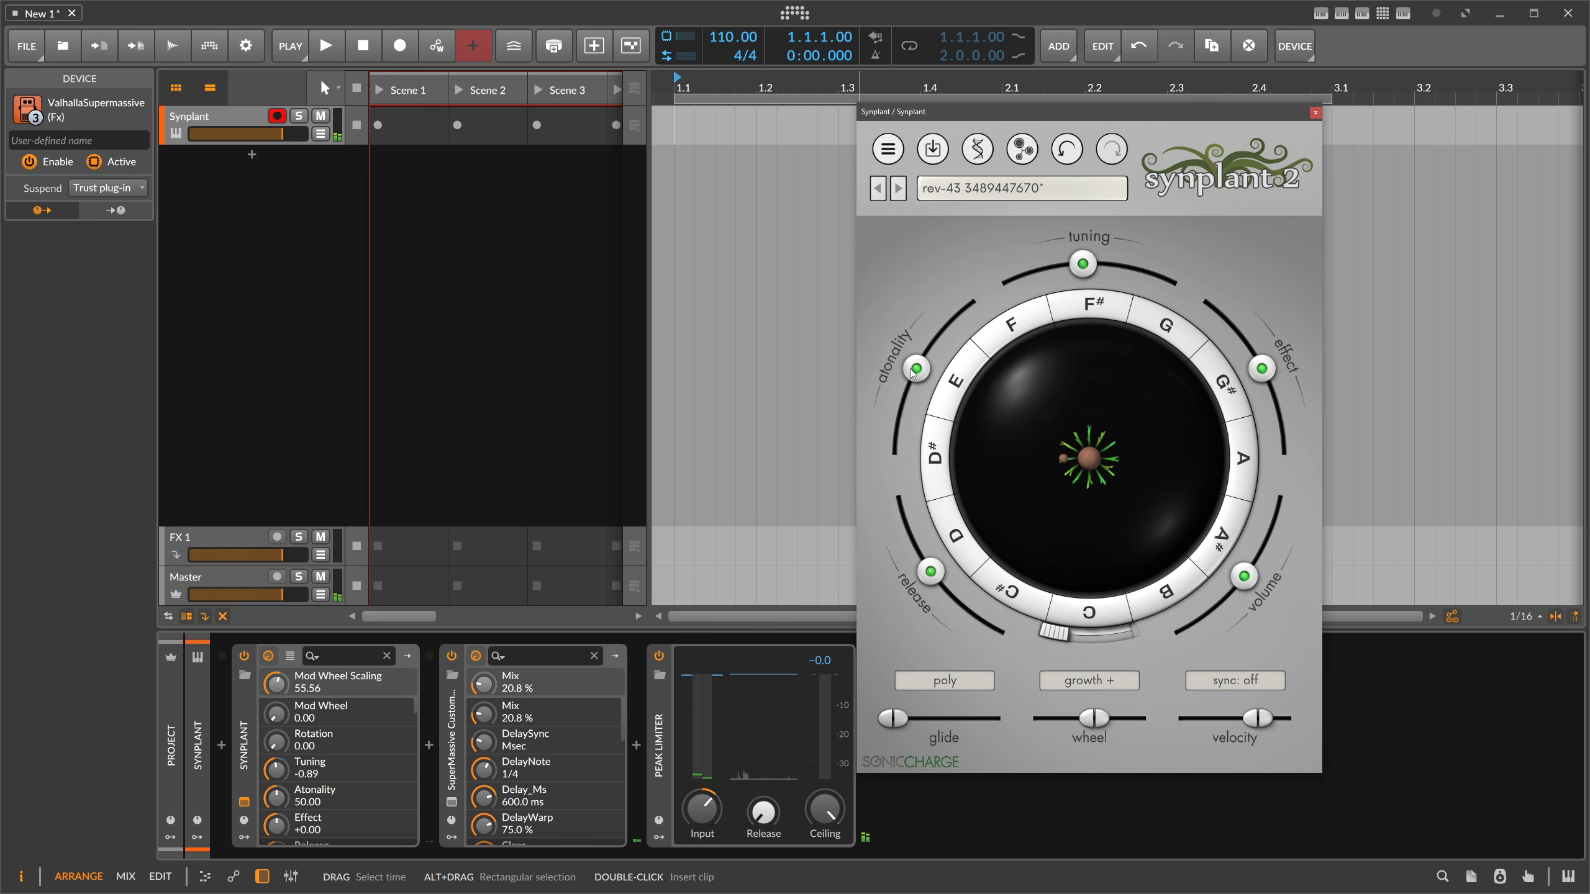
# Set Synplant's Atonality to 0 and Release to 20, and switch off the SuperMassive effect.
pyautogui.moveTo(912, 373); pyautogui.dragTo(891, 467)
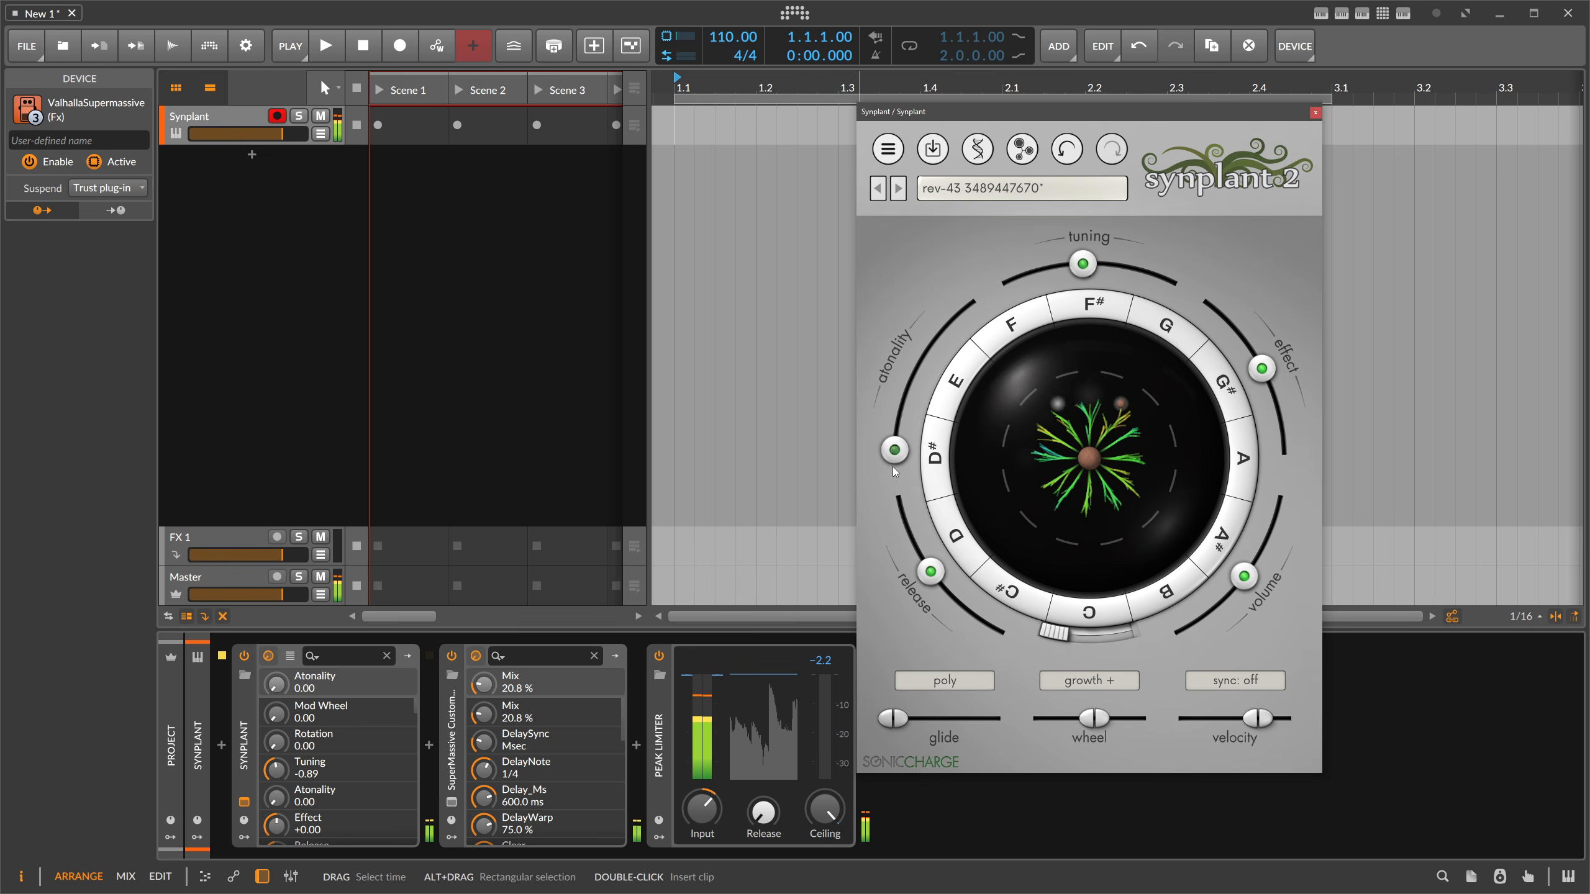
pyautogui.moveTo(930, 571); pyautogui.dragTo(1033, 654)
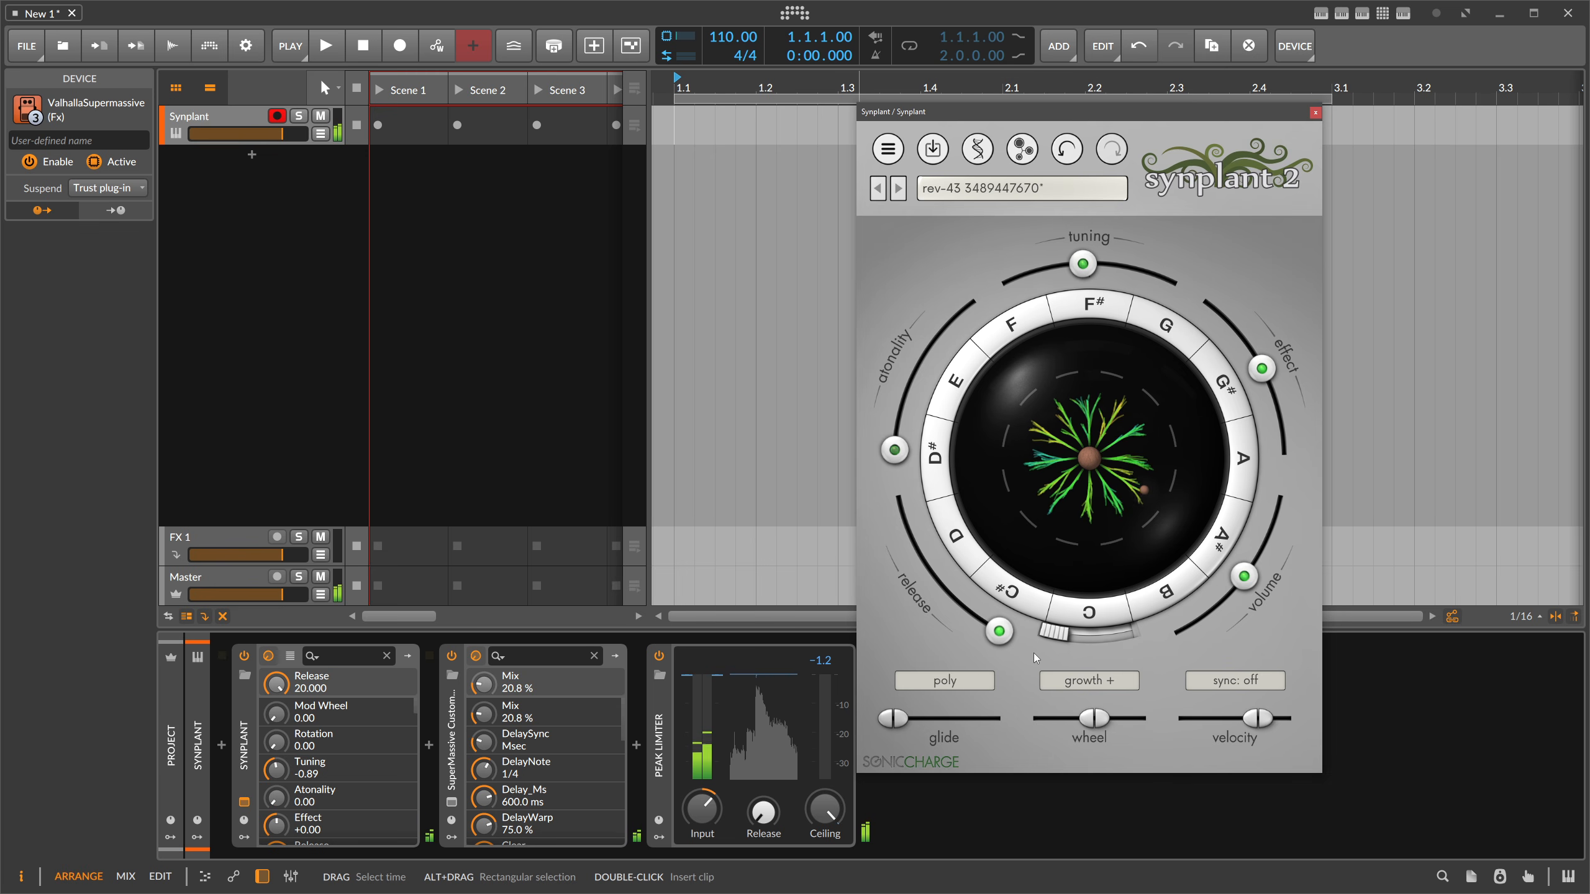
pyautogui.click(451, 654)
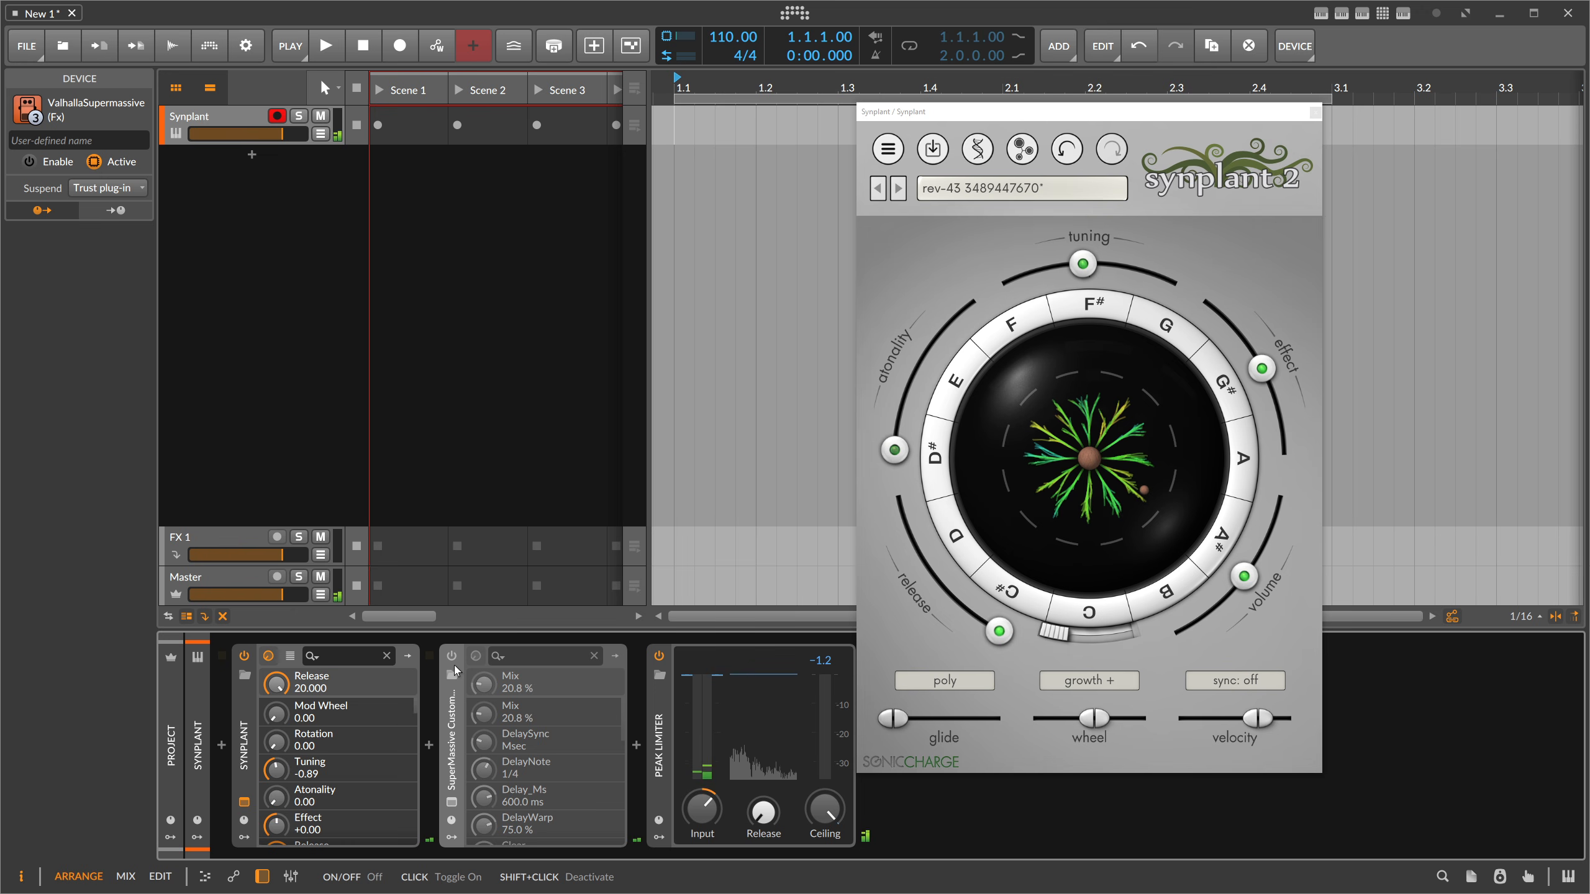